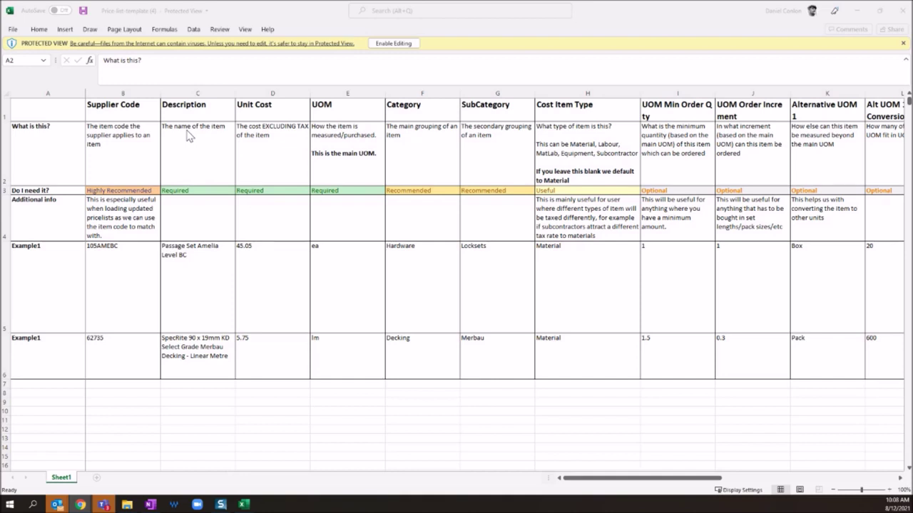
# - Examine the first example row, the template table through Cost Item Type, and the explanation given for Description
pyautogui.moveTo(127, 274); pyautogui.dragTo(444, 262)
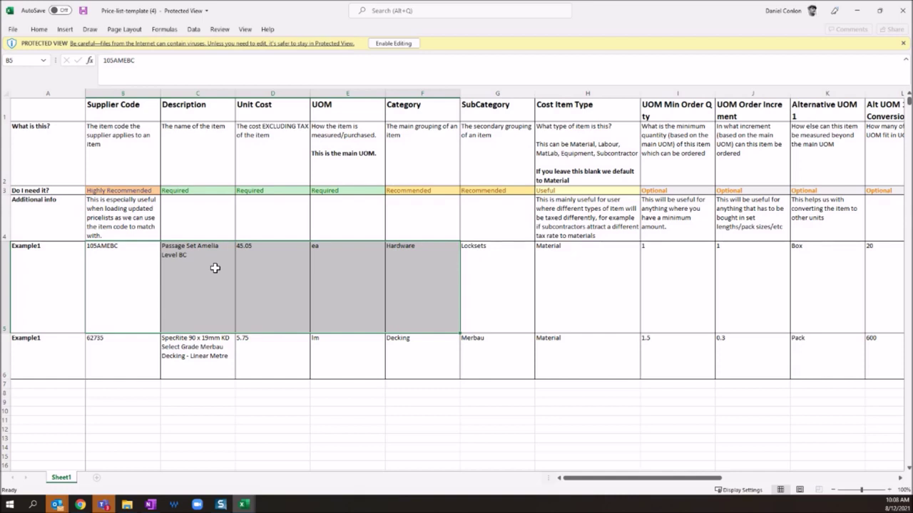
pyautogui.click(215, 268)
pyautogui.moveTo(130, 268); pyautogui.dragTo(419, 258)
pyautogui.click(419, 259)
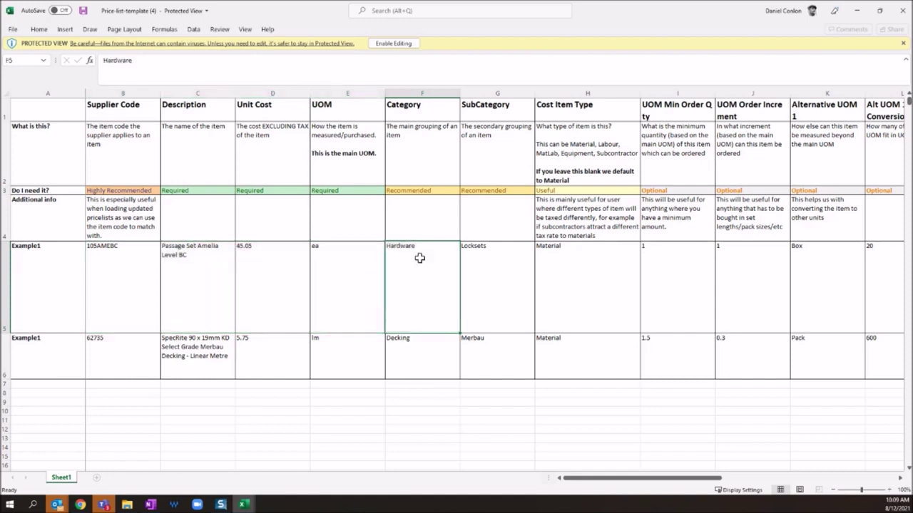
pyautogui.moveTo(30, 104); pyautogui.dragTo(581, 354)
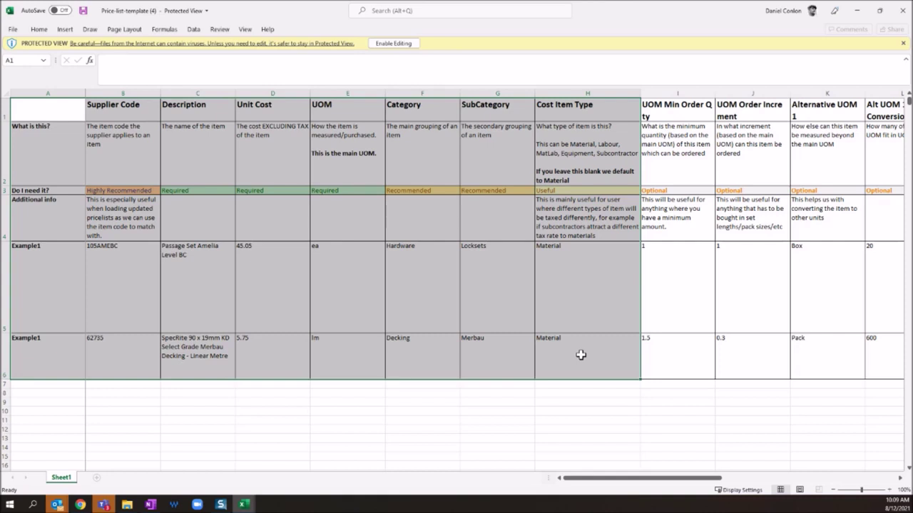
pyautogui.click(179, 225)
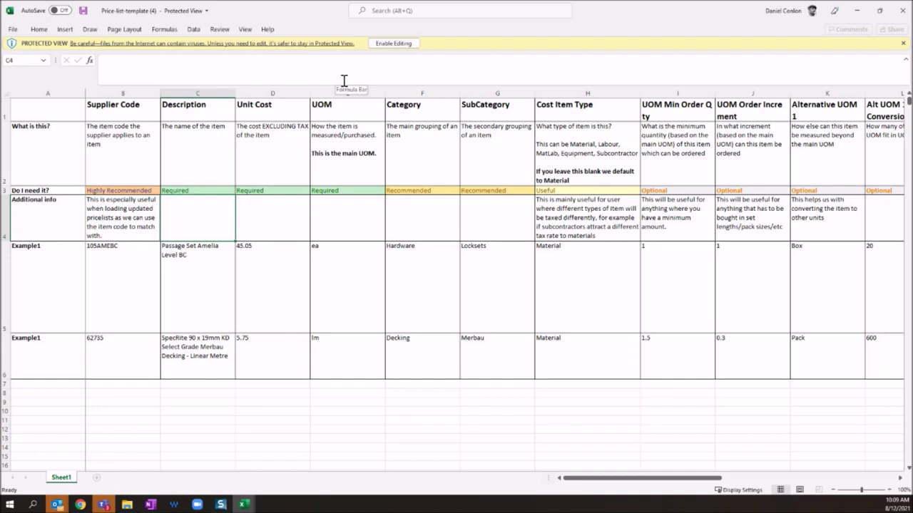
pyautogui.click(166, 128)
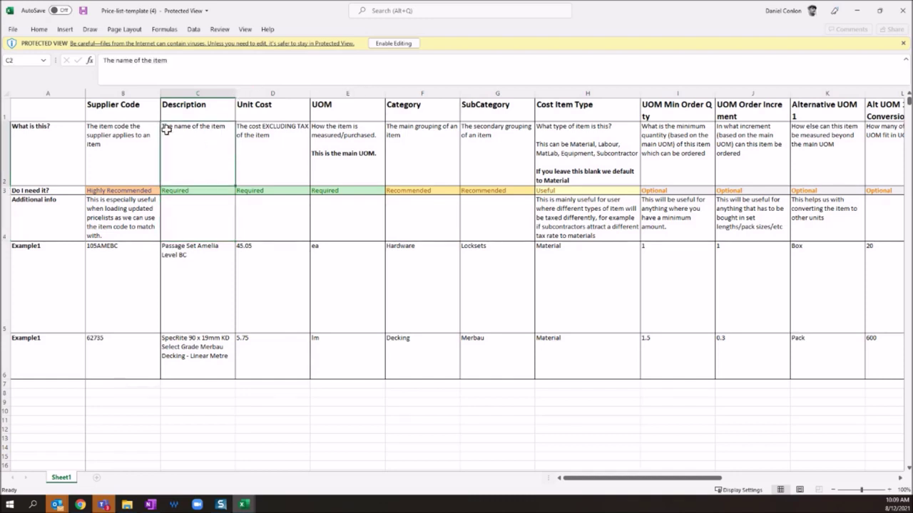
# - Go through the template's columns one by one from Supplier Code to SubCategory, highlighting each column
pyautogui.click(133, 93)
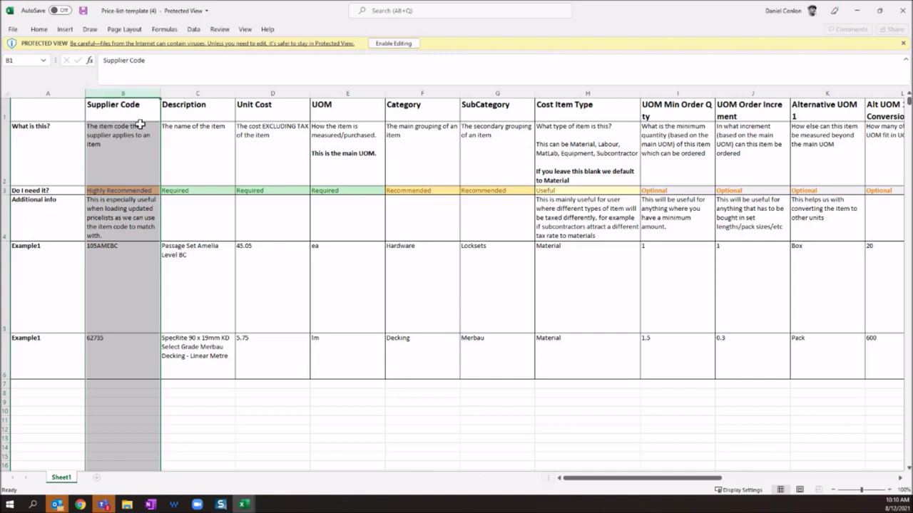
pyautogui.click(187, 91)
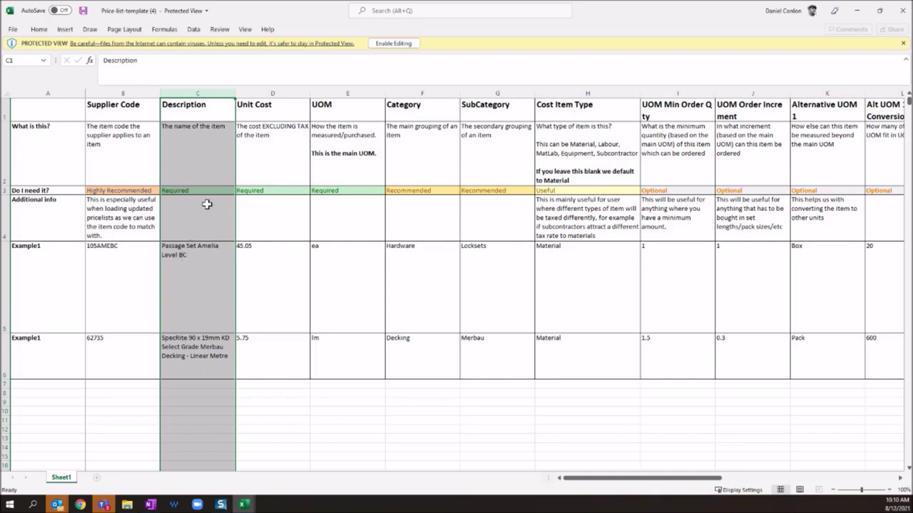
pyautogui.click(266, 95)
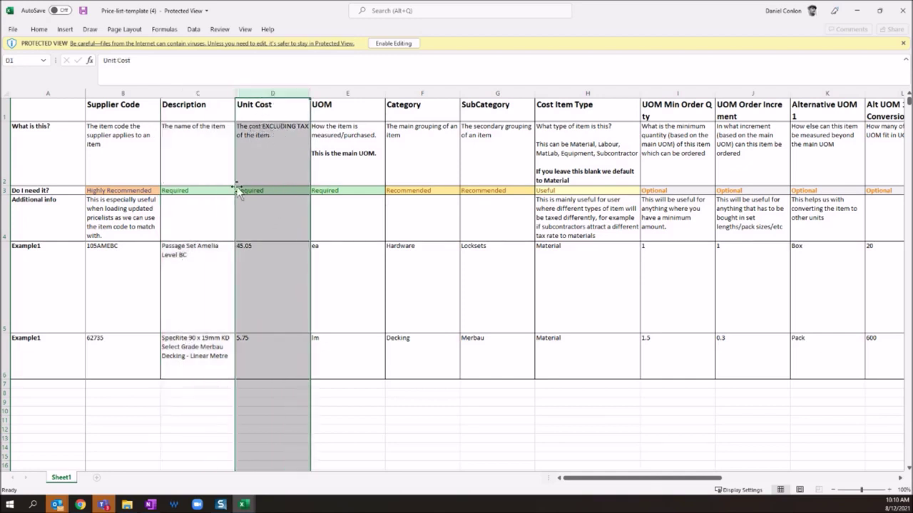
pyautogui.click(346, 93)
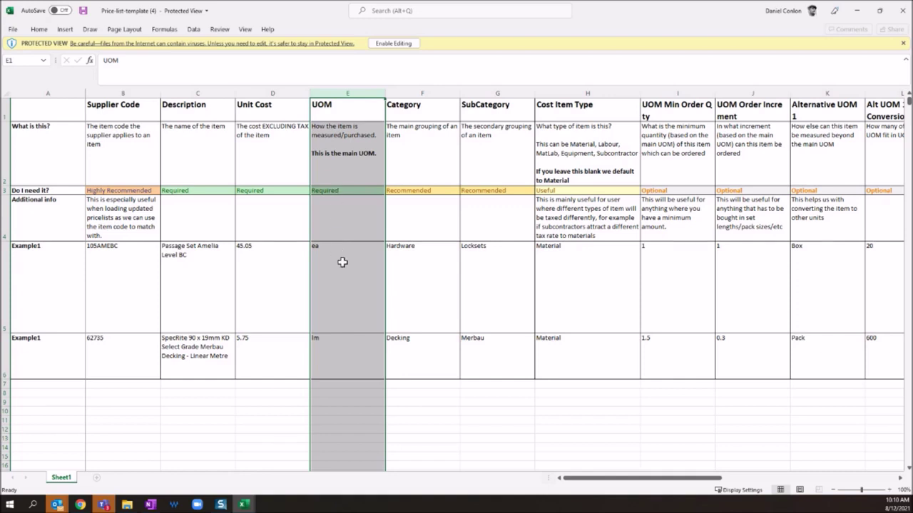
pyautogui.click(424, 92)
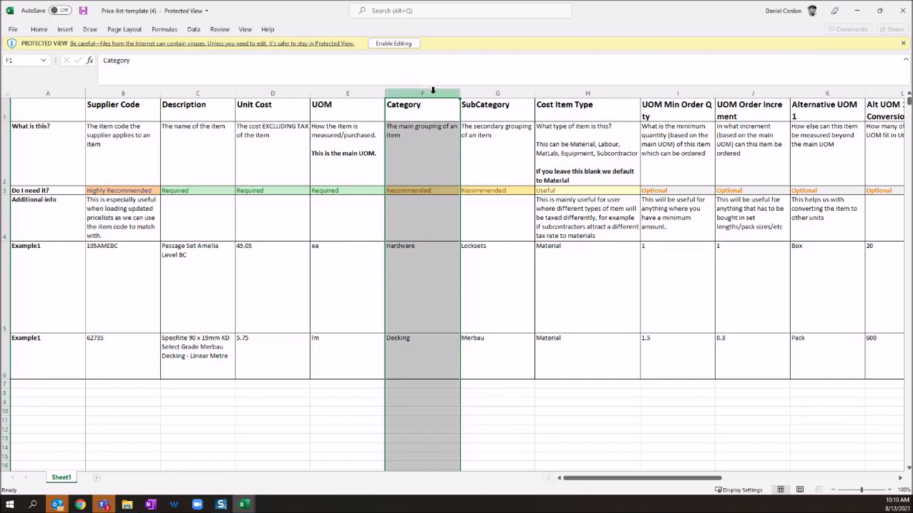
pyautogui.moveTo(468, 91); pyautogui.dragTo(452, 92)
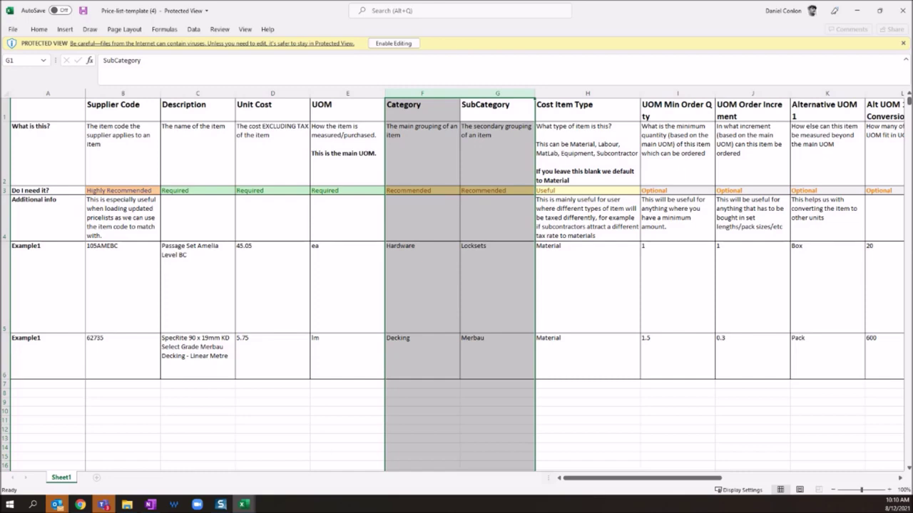
# - Switch to the Example supplier list workbook and look through its SLAB, CEMENT PRODUCTS and HARWARE sheets
pyautogui.click(243, 504)
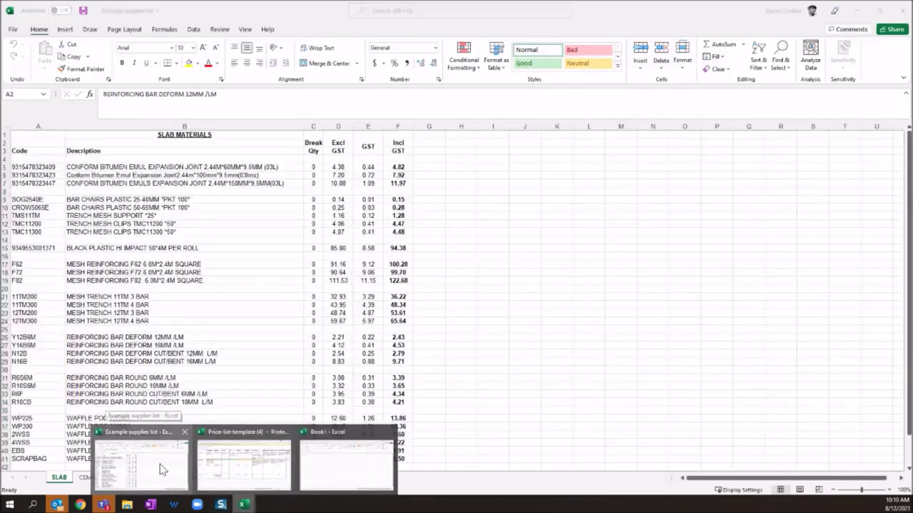
pyautogui.click(161, 469)
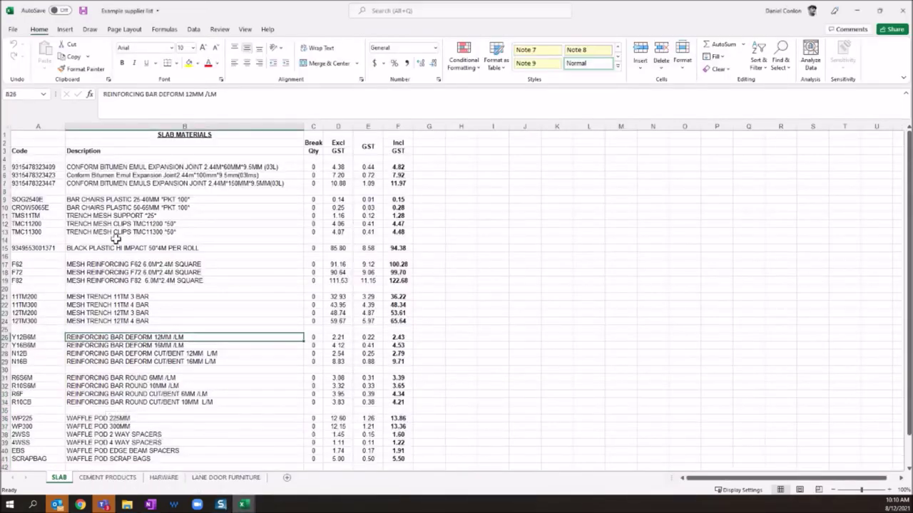
pyautogui.click(180, 135)
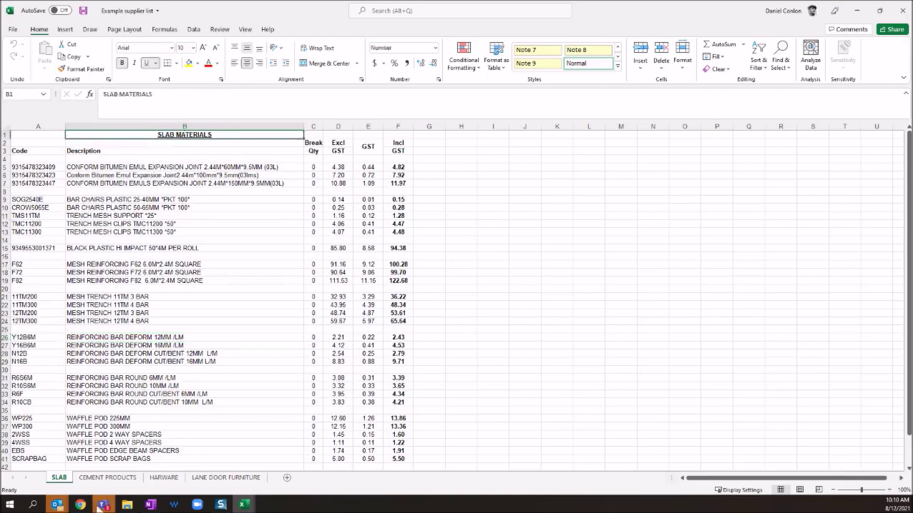
pyautogui.click(121, 481)
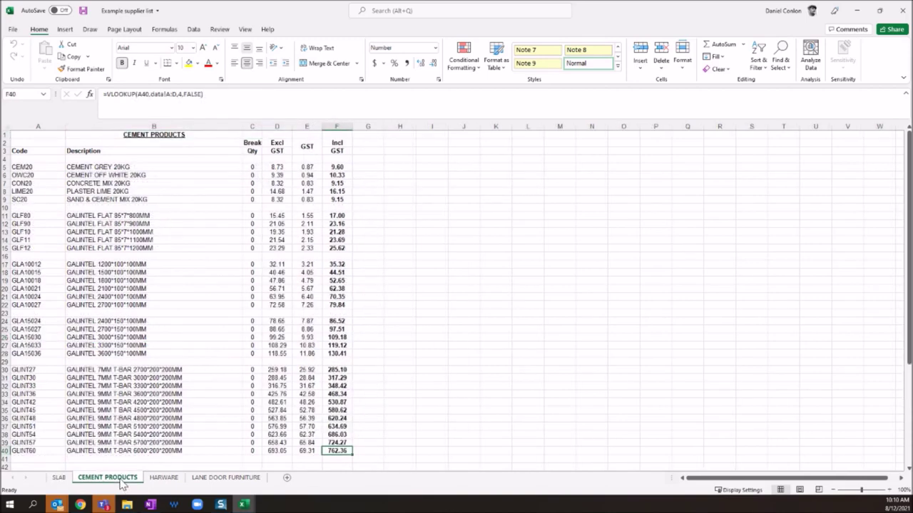
pyautogui.click(165, 479)
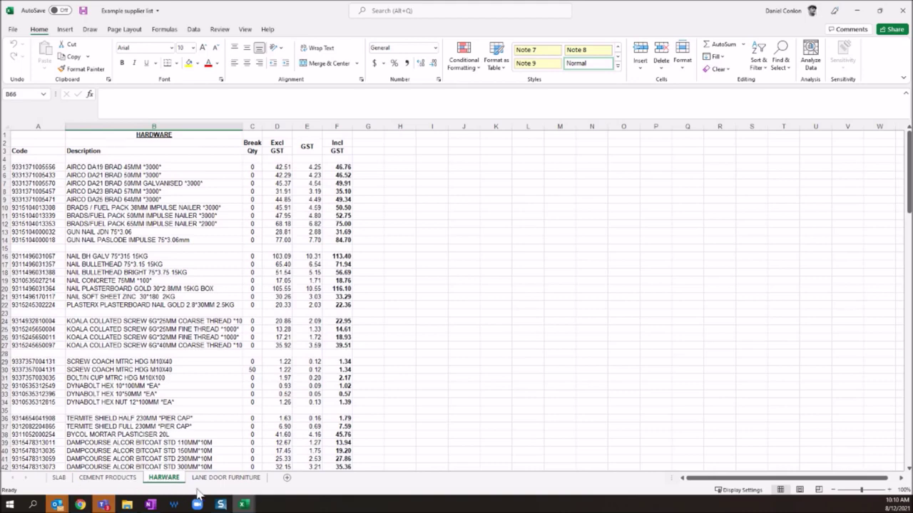
# - Return to the Price-list-template workbook and review the Category, SubCategory and Cost Item Type columns, including the allowed item types
pyautogui.moveTo(242, 504)
pyautogui.click(269, 464)
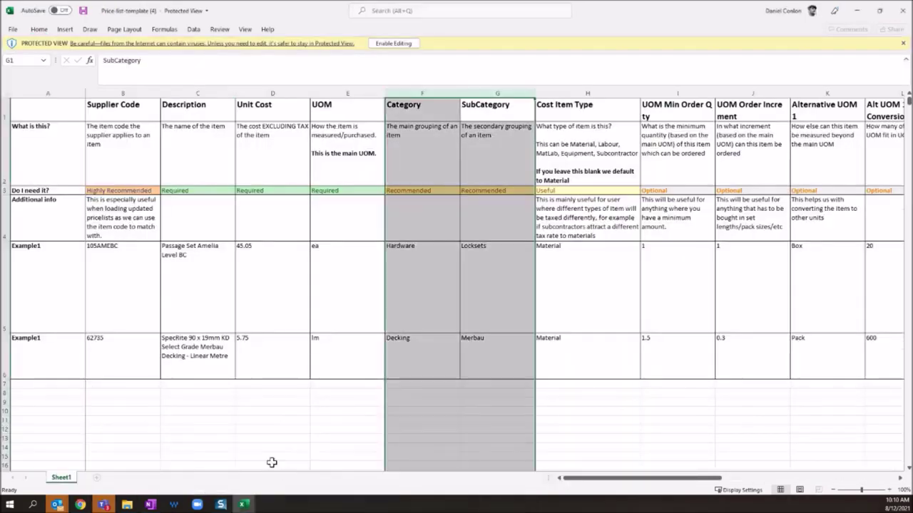
pyautogui.click(430, 93)
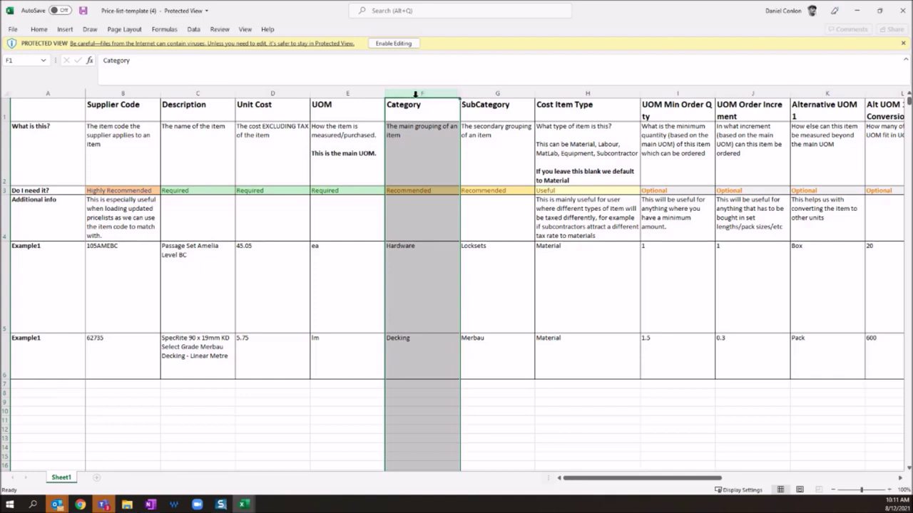
pyautogui.click(489, 94)
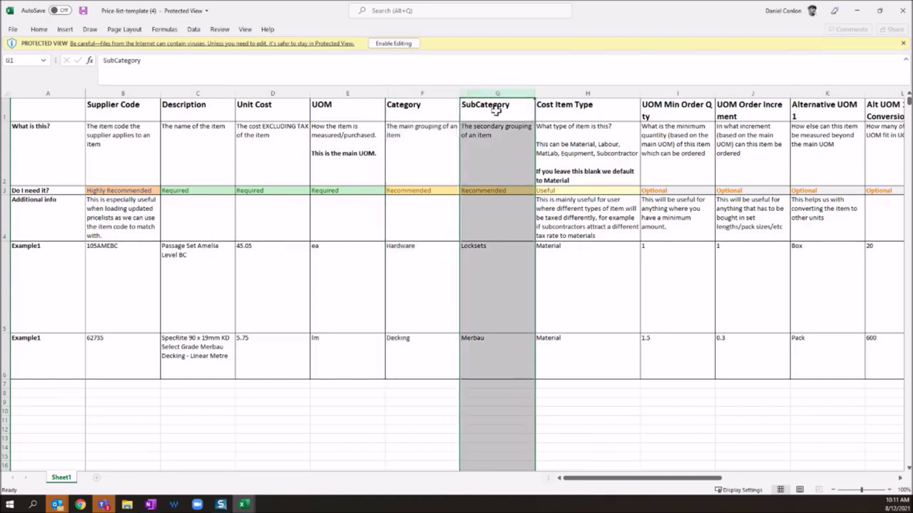
pyautogui.click(595, 142)
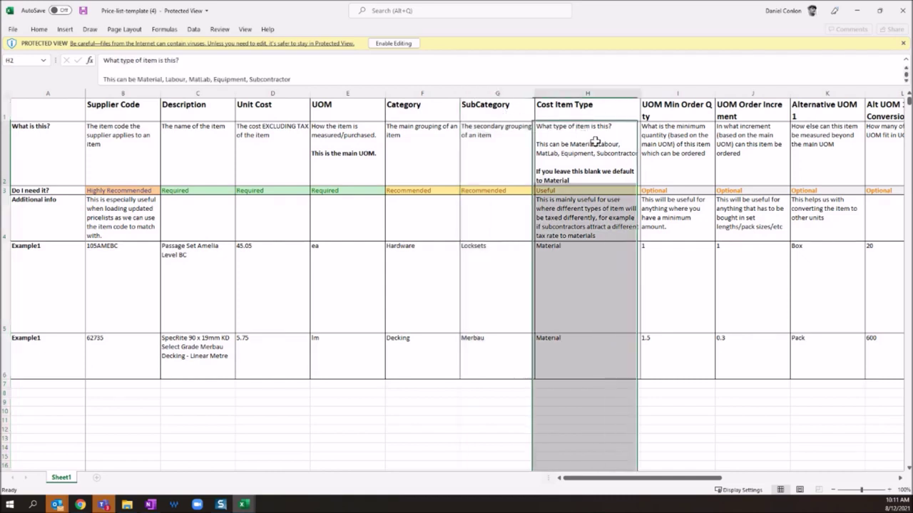
pyautogui.click(596, 94)
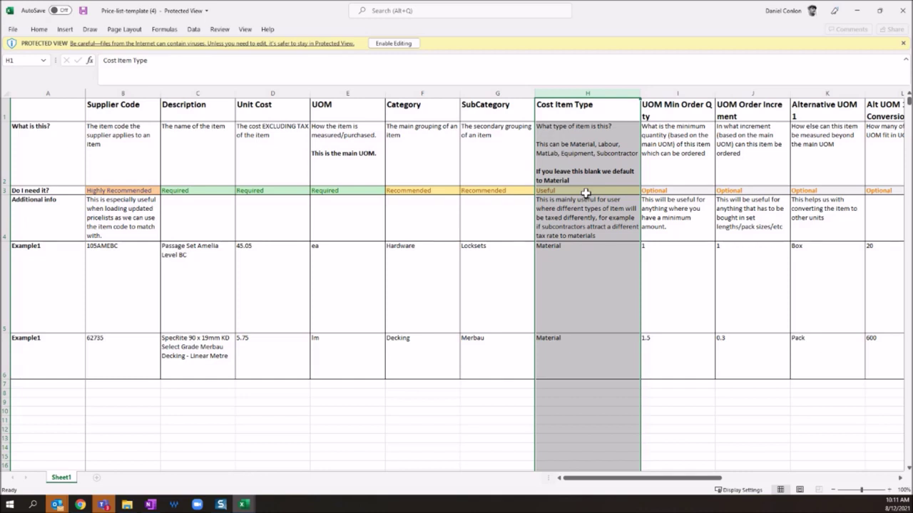
pyautogui.click(579, 144)
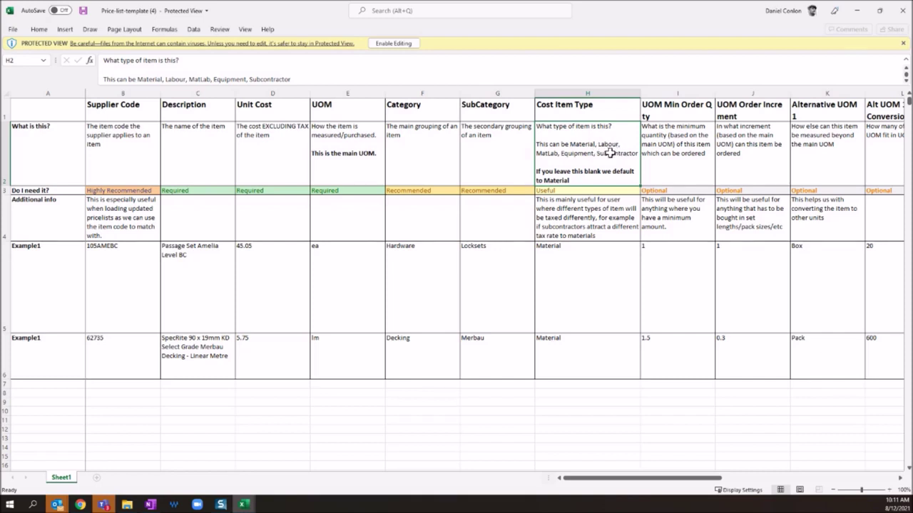
# - Review the optional columns from UOM Min Order Qty to Manufacturer Range by highlighting them together
pyautogui.click(900, 478)
pyautogui.click(900, 479)
pyautogui.click(899, 479)
pyautogui.click(900, 478)
pyautogui.click(900, 479)
pyautogui.click(900, 479)
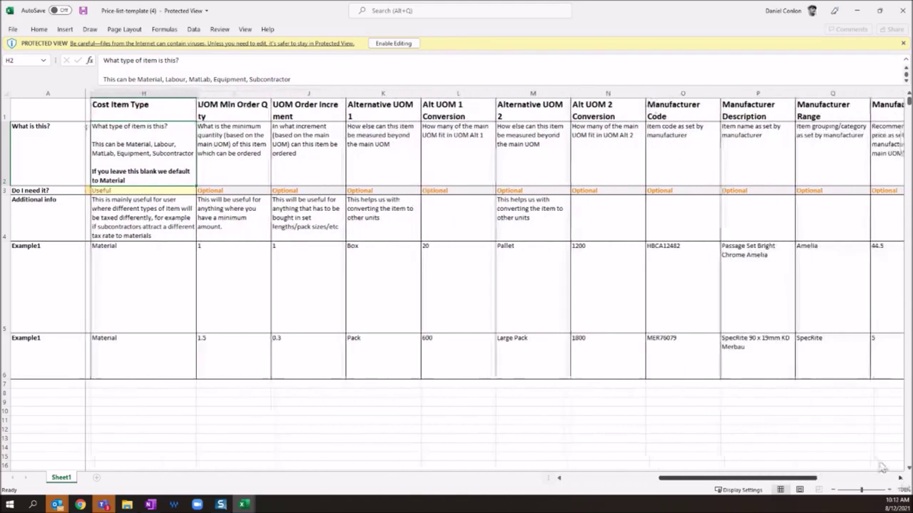
pyautogui.click(229, 92)
pyautogui.moveTo(231, 93); pyautogui.dragTo(653, 86)
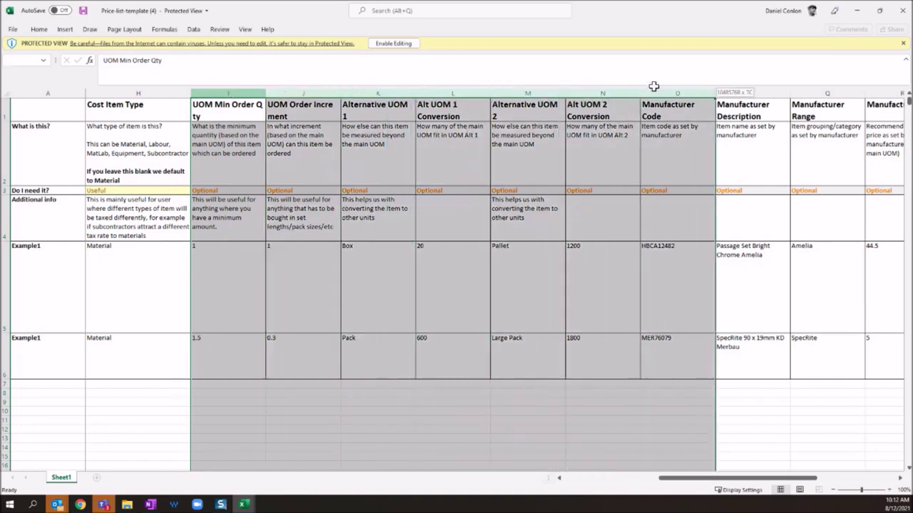
pyautogui.click(333, 143)
pyautogui.moveTo(221, 92); pyautogui.dragTo(571, 80)
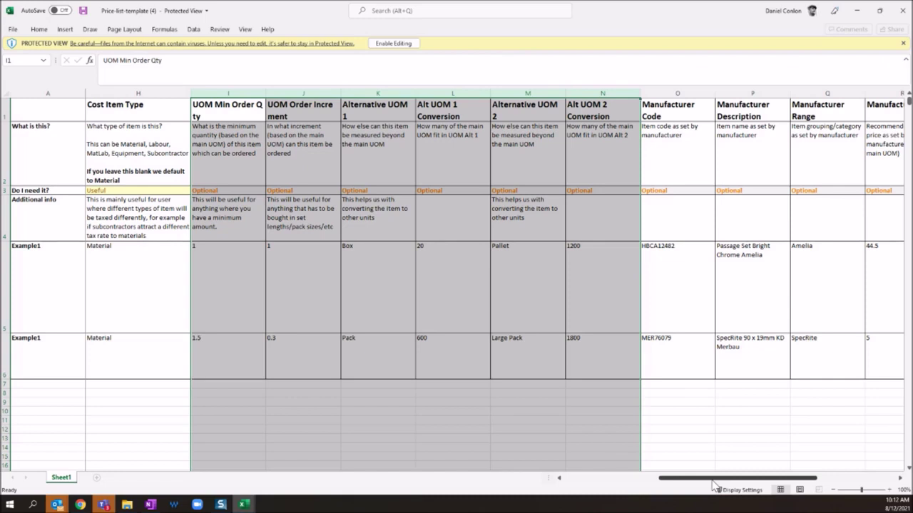
pyautogui.click(307, 154)
pyautogui.moveTo(228, 93); pyautogui.dragTo(823, 95)
# - Examine the template's remaining optional columns up to Item Details Url and highlight the Image Url column
pyautogui.moveTo(709, 480); pyautogui.dragTo(736, 480)
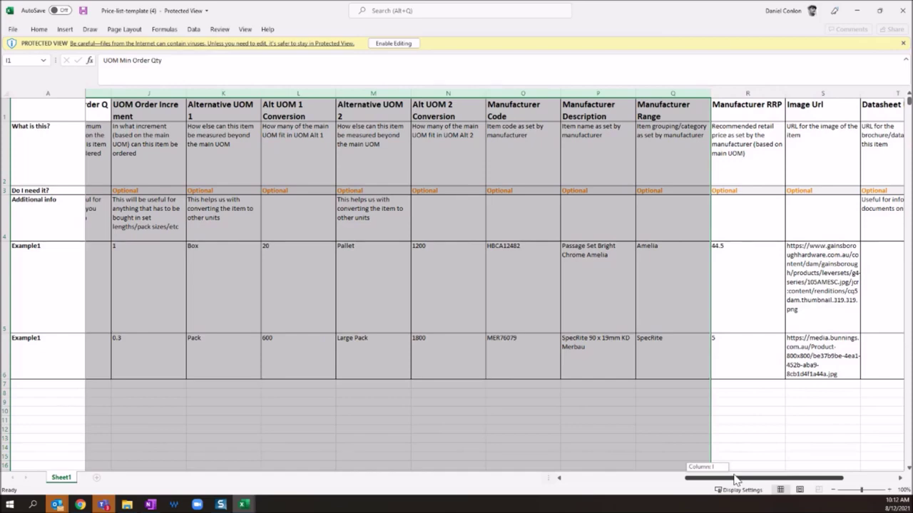
pyautogui.moveTo(736, 480); pyautogui.dragTo(792, 480)
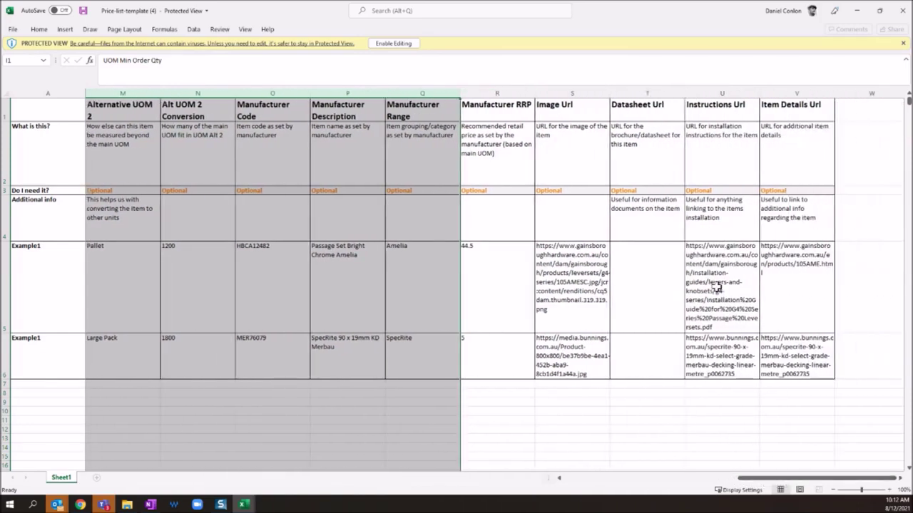
pyautogui.click(642, 238)
pyautogui.click(568, 92)
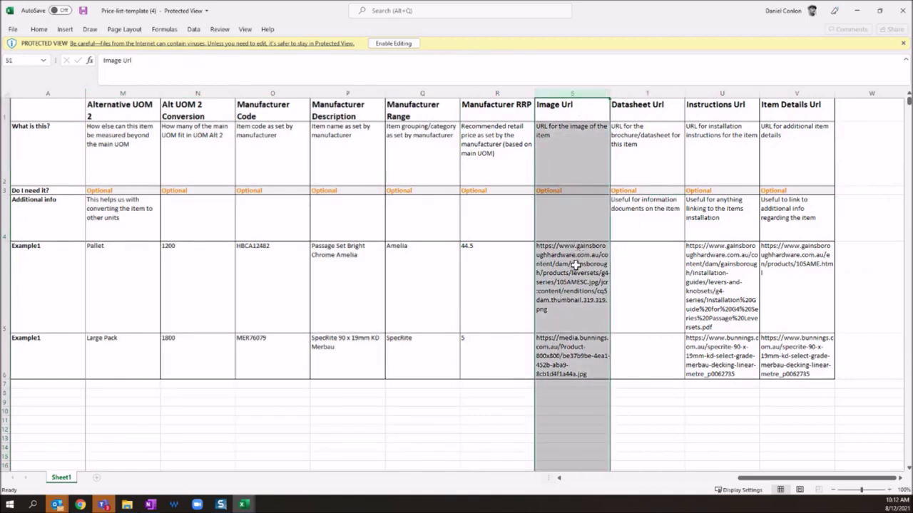
# - Switch to the Example supplier list workbook and examine the embedded product images on the LANE DOOR FURNITURE sheet
pyautogui.click(243, 505)
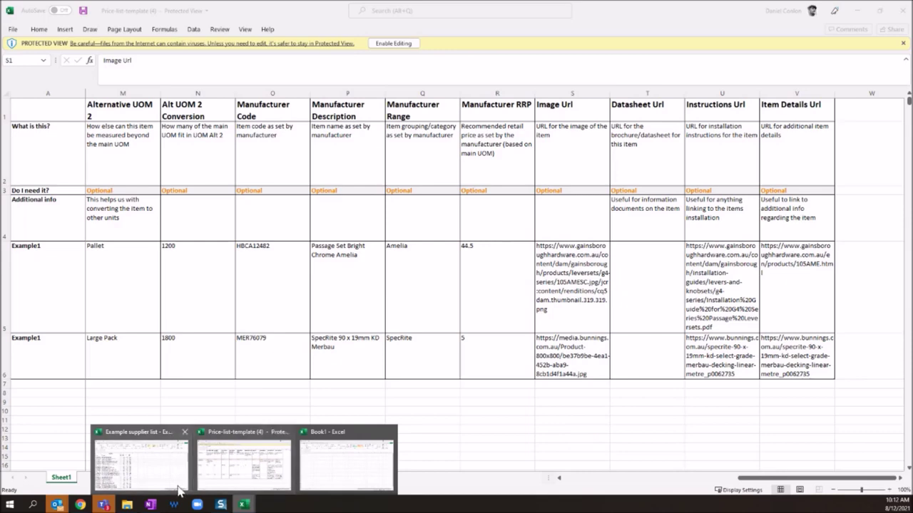
pyautogui.click(156, 483)
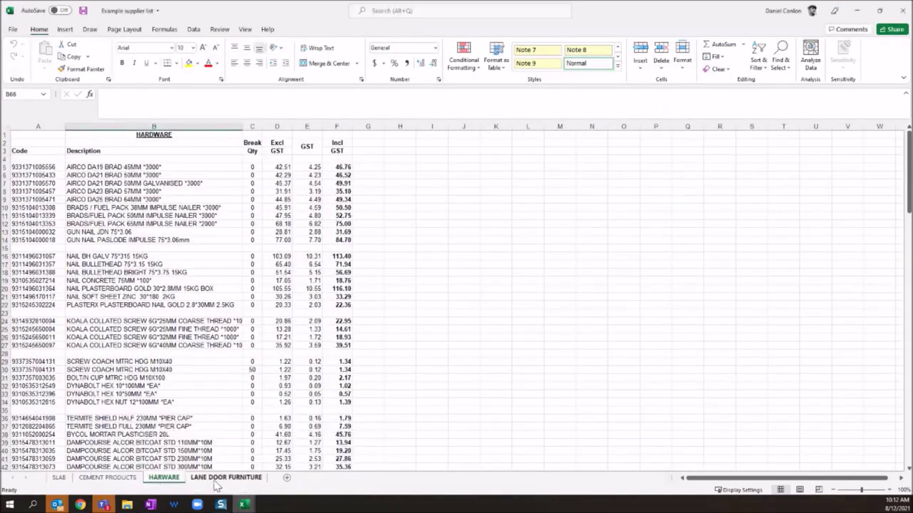
pyautogui.click(215, 483)
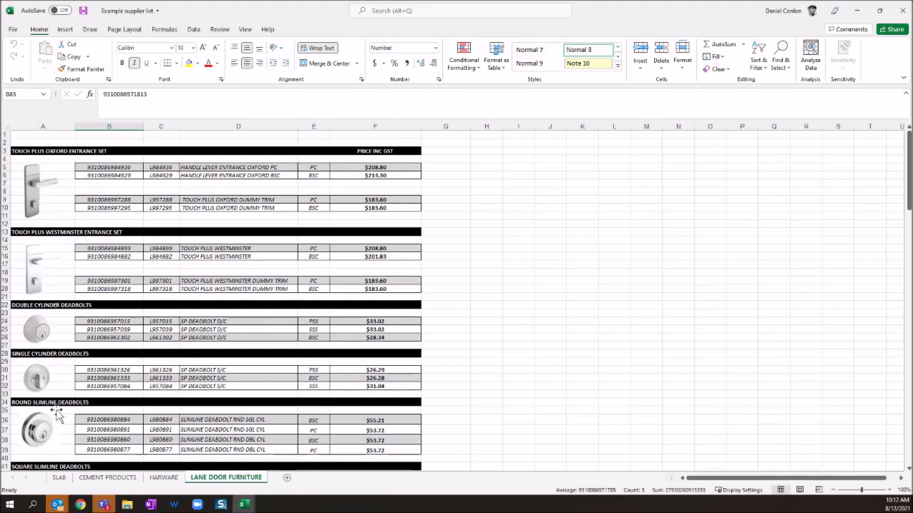
pyautogui.click(34, 183)
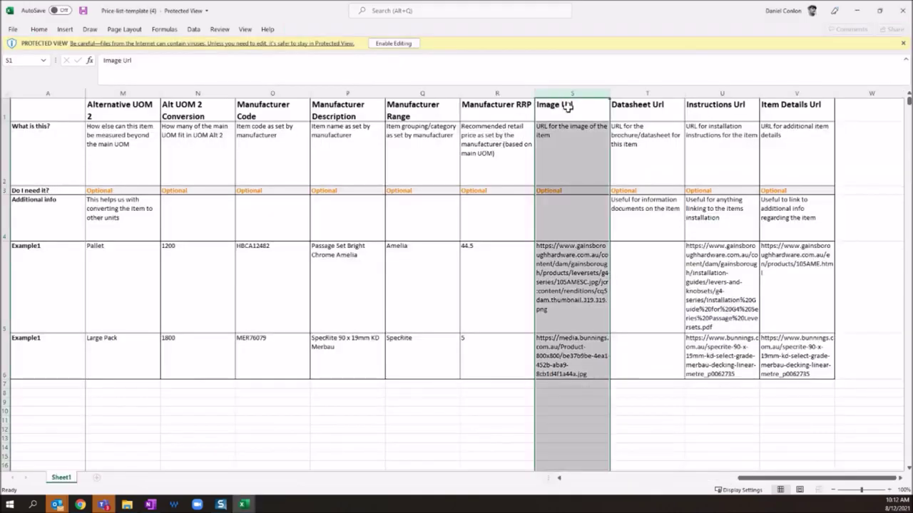
# - Inspect the first example's image link and the Image Url column in the template, and go back to the UOM Min Order Qty column
pyautogui.click(589, 285)
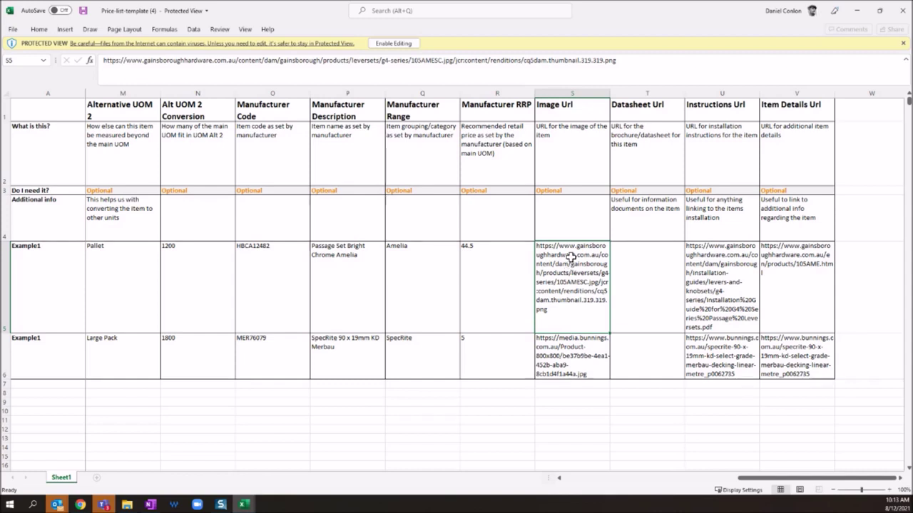
pyautogui.click(579, 92)
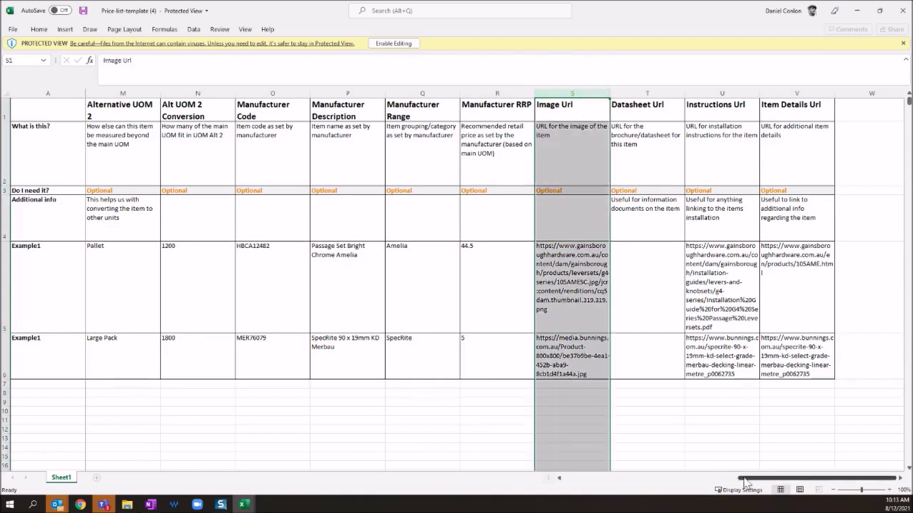
pyautogui.moveTo(745, 483); pyautogui.dragTo(630, 491)
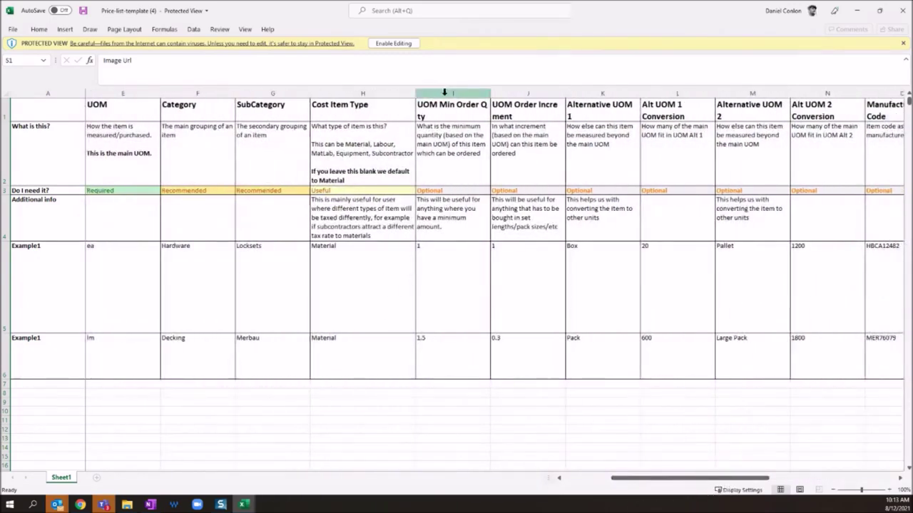
# - Highlight the template's UOM Min Order Qty through Alt UOM 1 Conversion columns and return to the Supplier Code column
pyautogui.moveTo(444, 93); pyautogui.dragTo(677, 96)
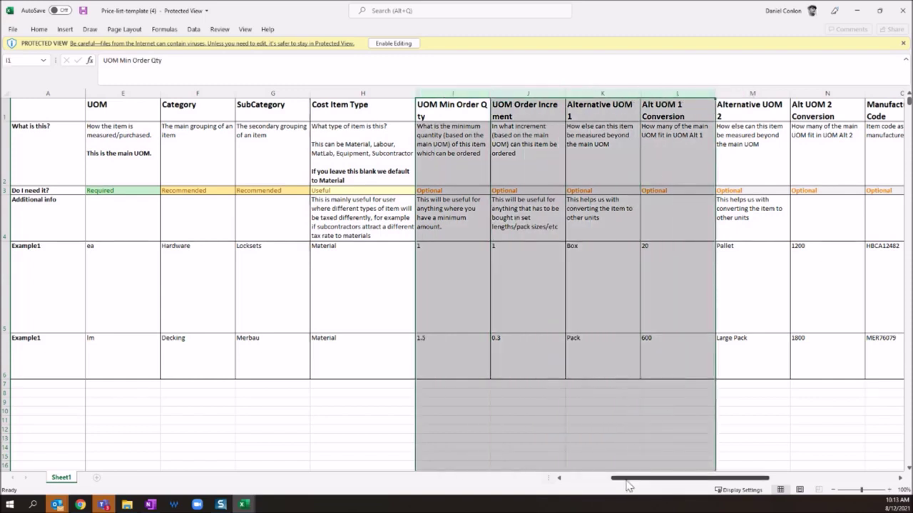
pyautogui.moveTo(628, 479); pyautogui.dragTo(580, 479)
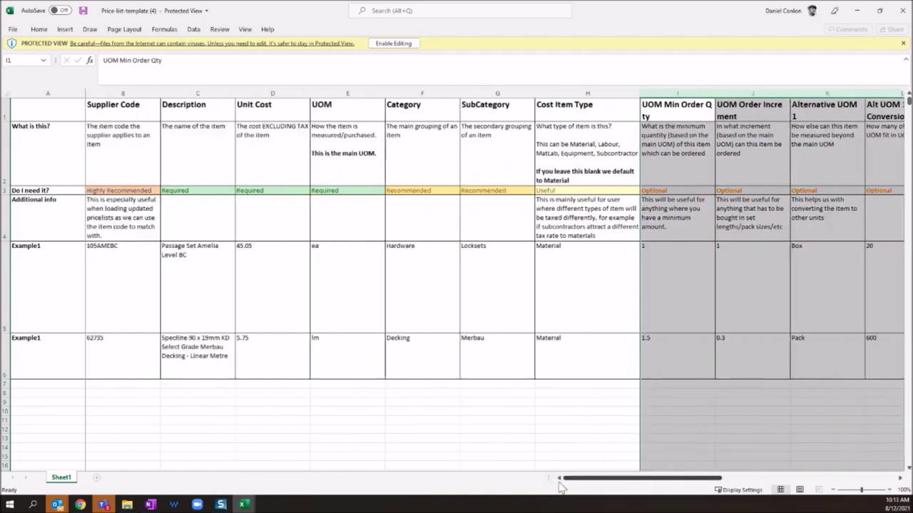
# - Look at the blank Book1 workbook and open the SLAB sheet in the Example supplier list workbook
pyautogui.click(244, 505)
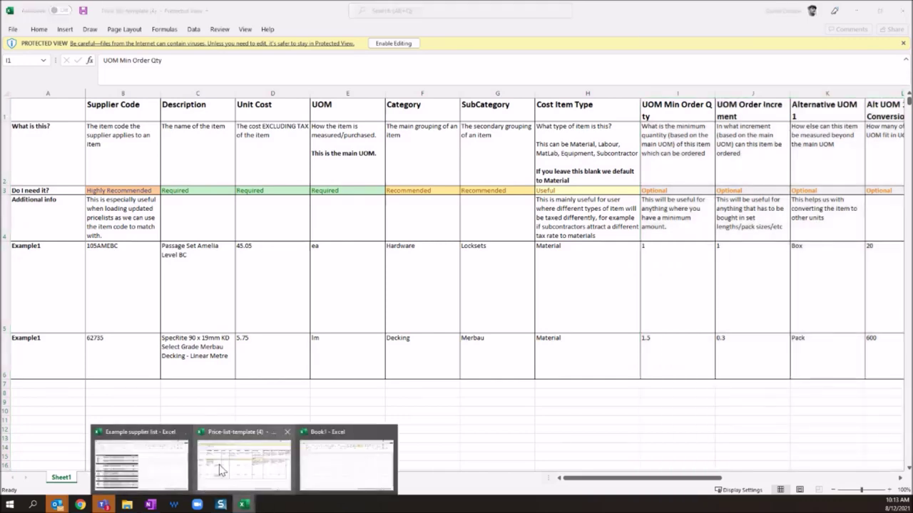
pyautogui.click(170, 480)
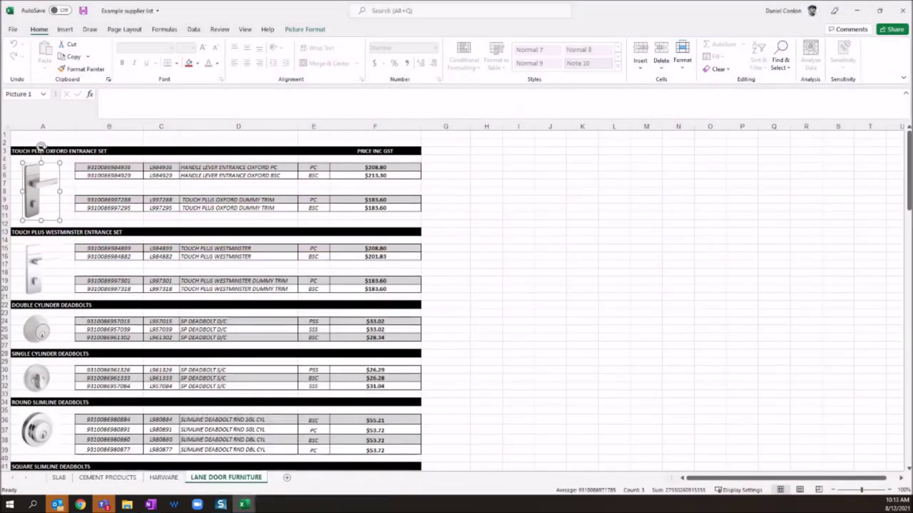
pyautogui.click(243, 505)
pyautogui.click(333, 467)
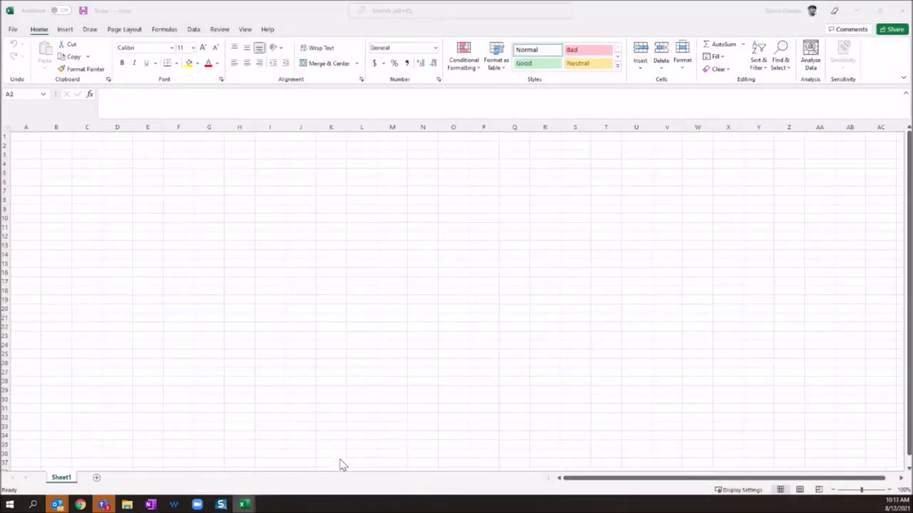
pyautogui.click(252, 507)
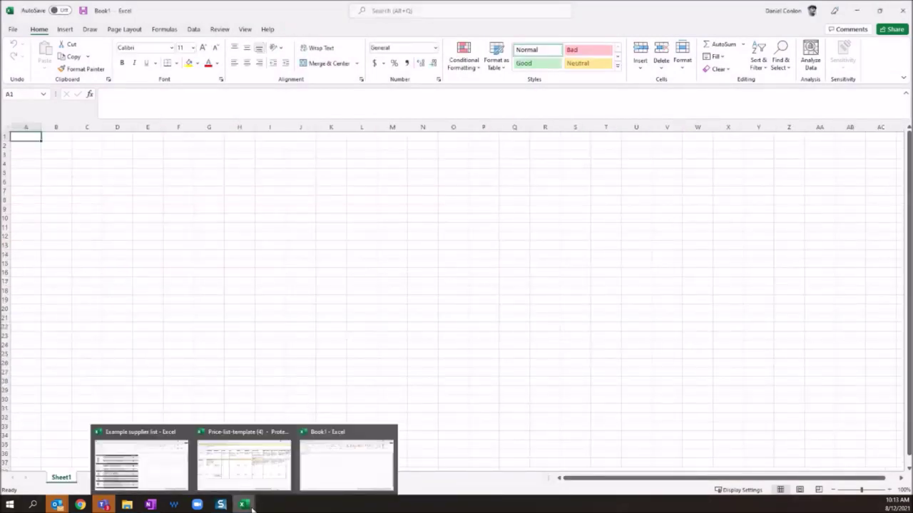
pyautogui.click(114, 478)
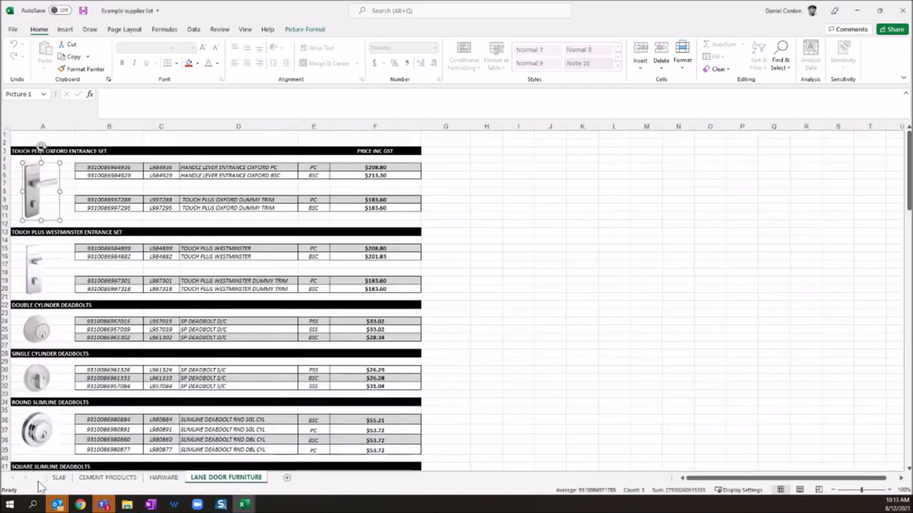
pyautogui.click(59, 478)
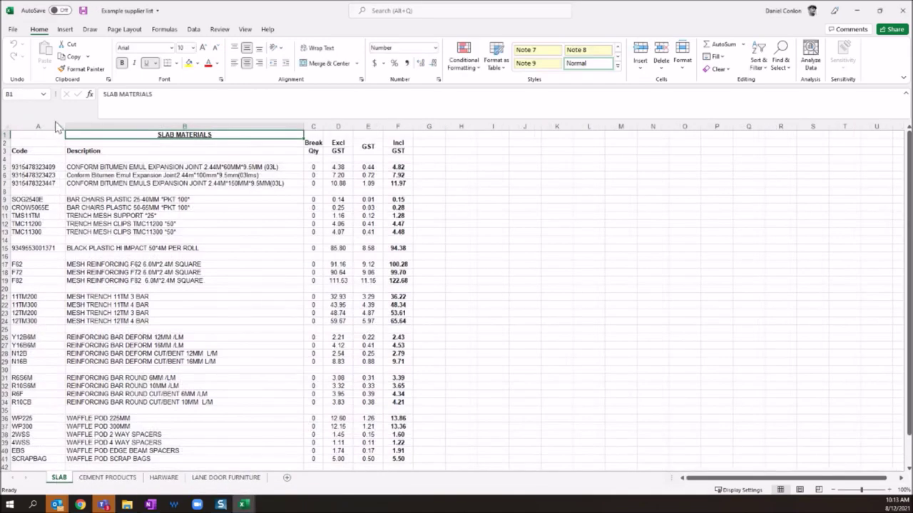
# - Copy columns A to F of the SLAB sheet in the Example supplier list workbook
pyautogui.moveTo(33, 121); pyautogui.dragTo(401, 117)
pyautogui.hotkey('ctrl', 'c')
pyautogui.moveTo(245, 503)
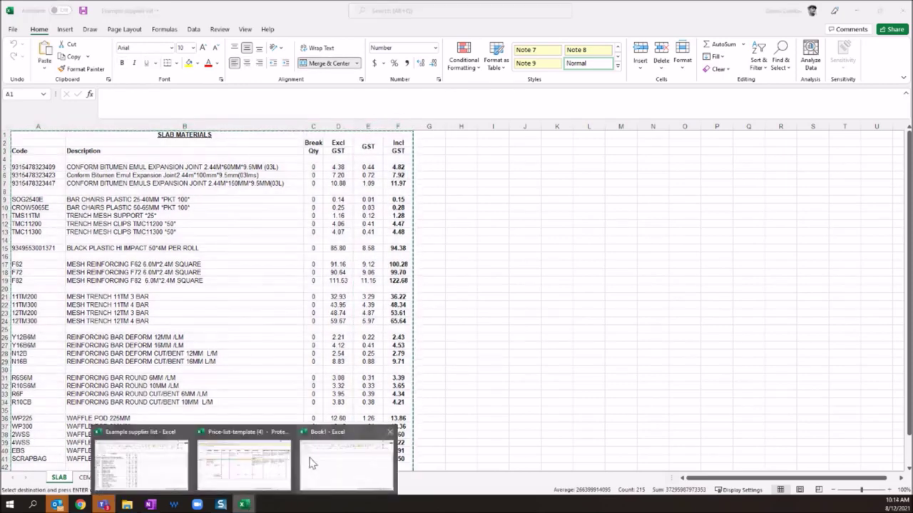
pyautogui.click(311, 463)
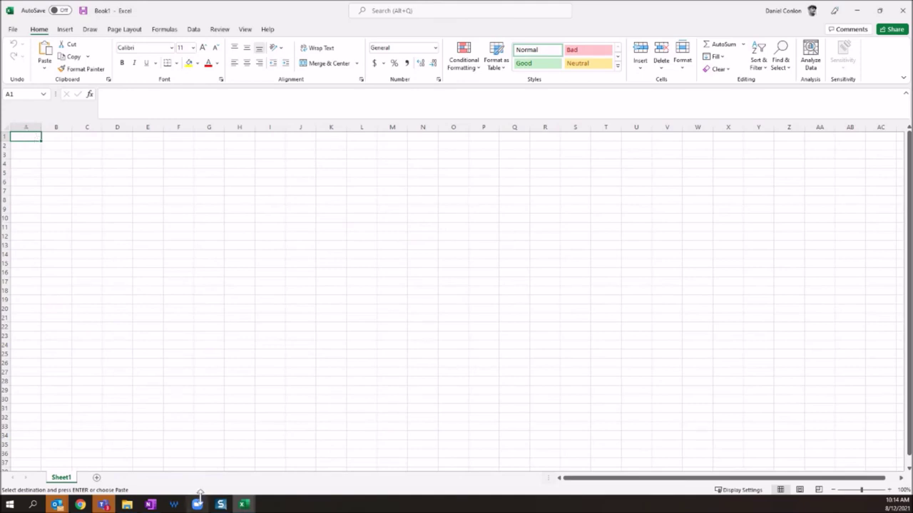
pyautogui.moveTo(244, 504)
pyautogui.click(169, 468)
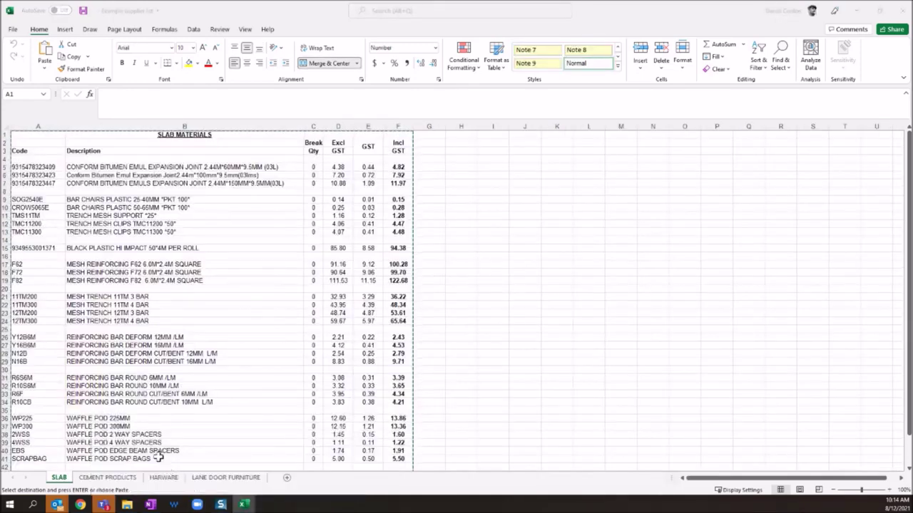
pyautogui.rightClick(29, 137)
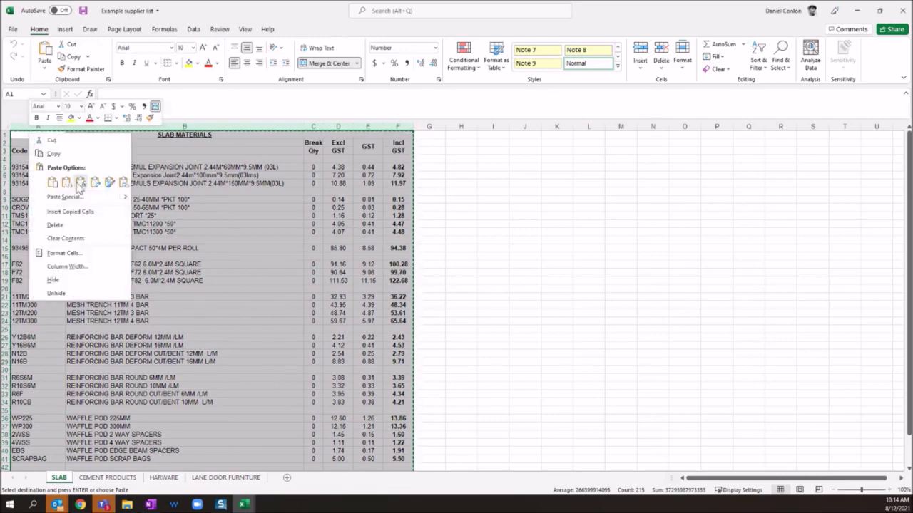
pyautogui.click(52, 156)
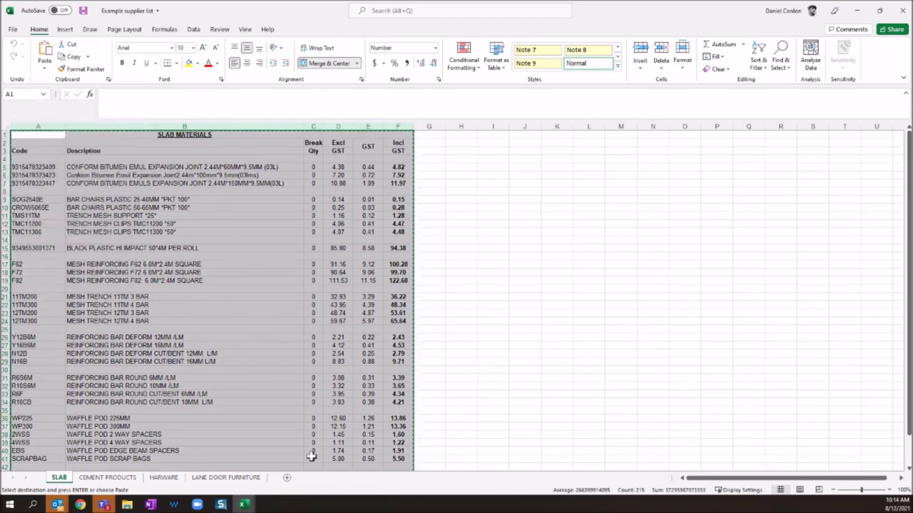
# - Switch to the Book1 workbook and paste the copied slab data as values only, starting at cell A1
pyautogui.moveTo(243, 503)
pyautogui.click(357, 462)
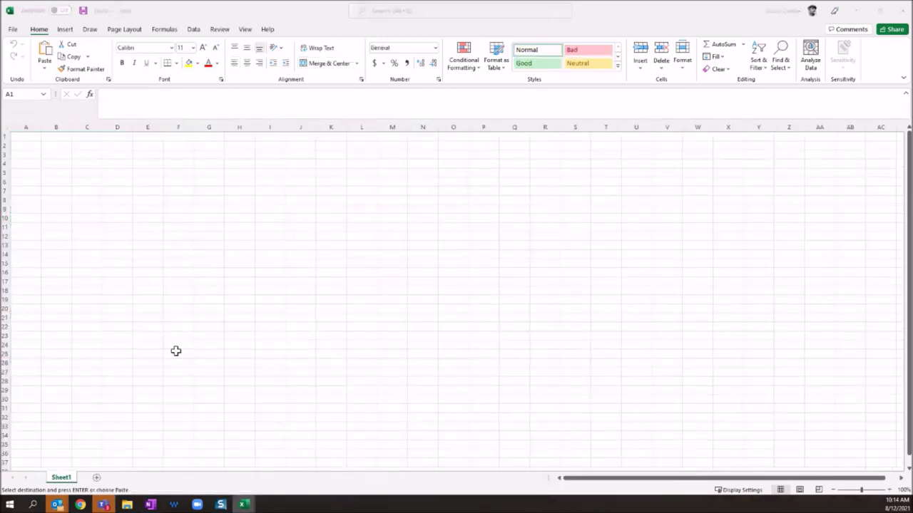
pyautogui.rightClick(26, 136)
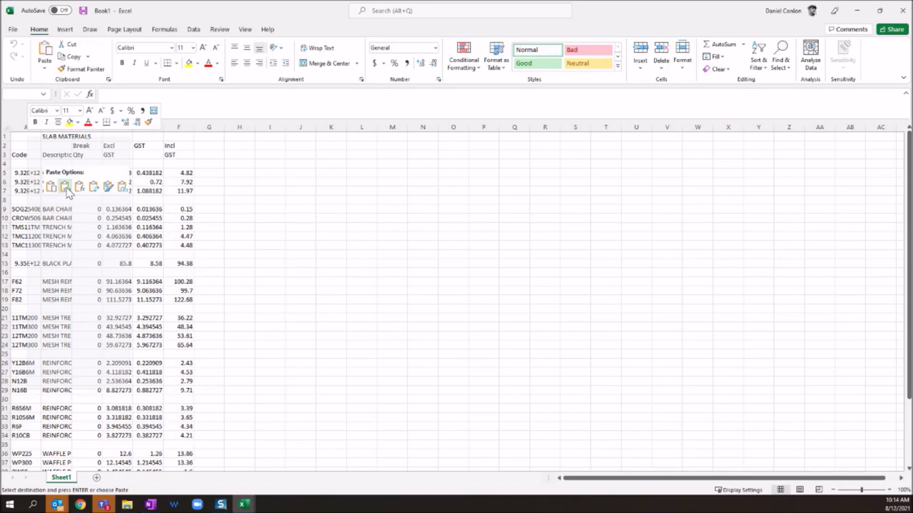
pyautogui.click(65, 188)
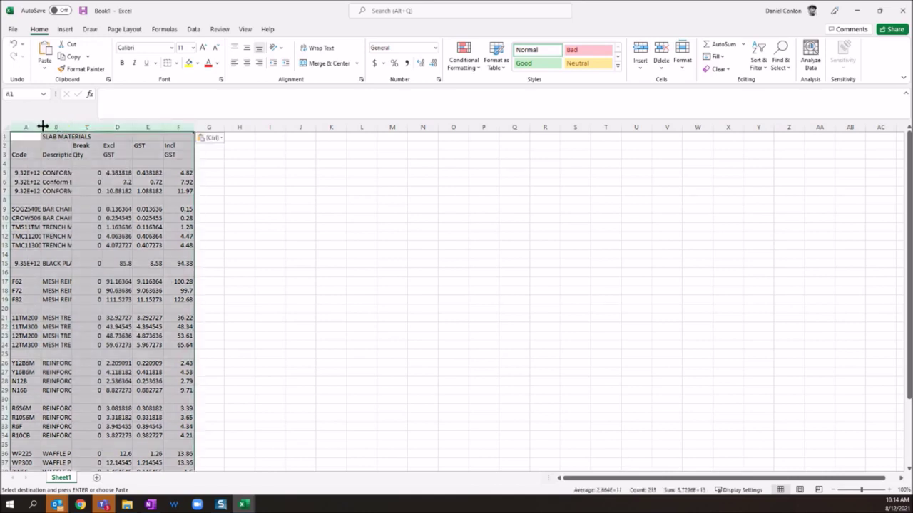
# - Widen all columns of the sheet, making the Code column the widest
pyautogui.click(84, 164)
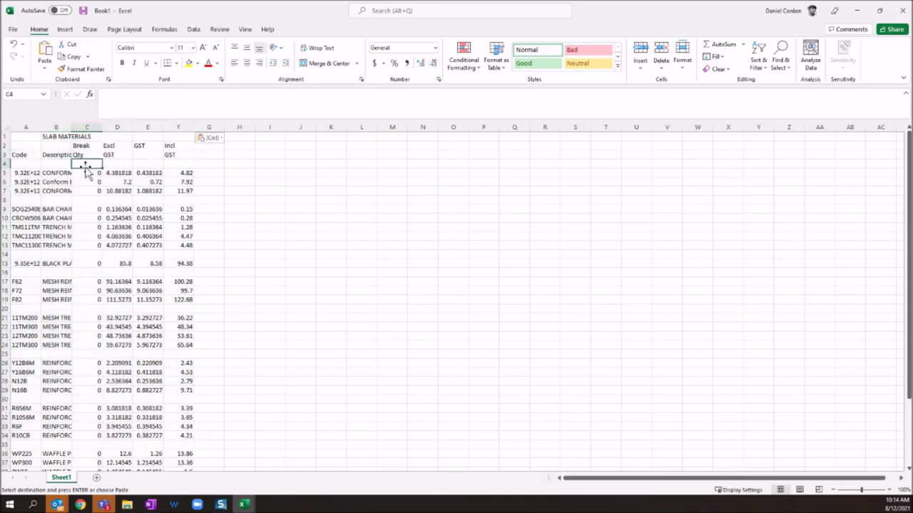
pyautogui.click(6, 129)
pyautogui.moveTo(45, 129); pyautogui.dragTo(122, 129)
pyautogui.click(157, 209)
# - Inspect the long numeric codes in cells A5 to A7 and widen the Description column
pyautogui.click(95, 173)
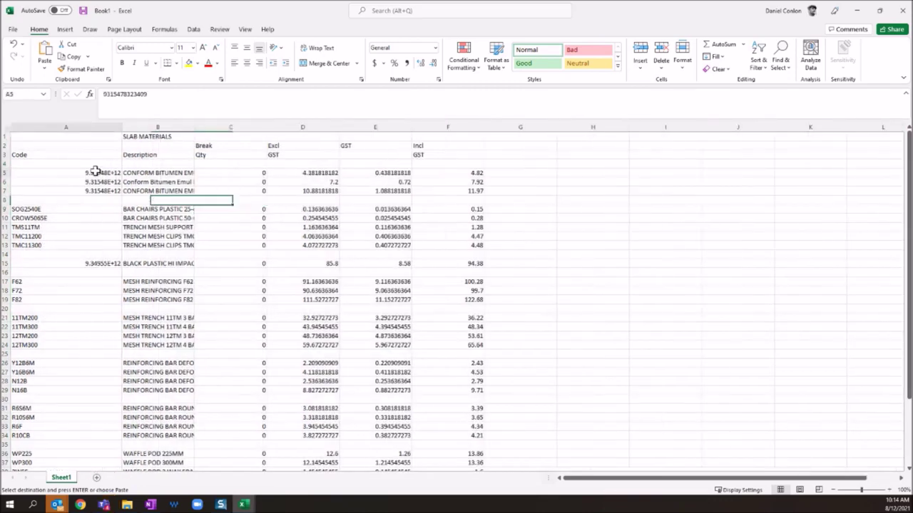
pyautogui.click(100, 183)
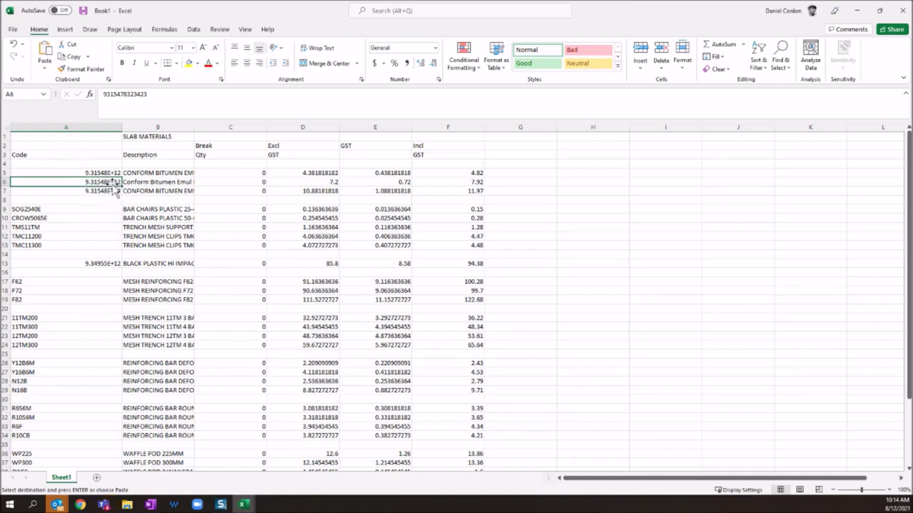
pyautogui.moveTo(106, 173); pyautogui.dragTo(107, 189)
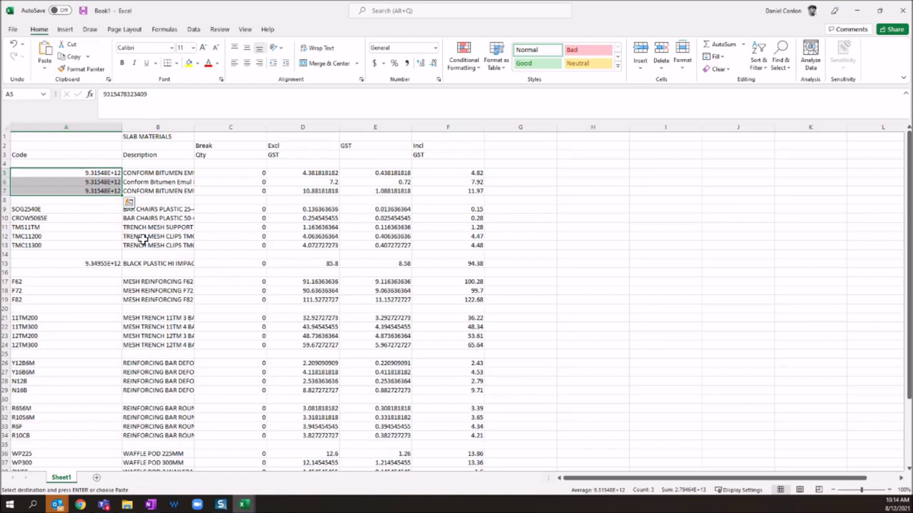
pyautogui.moveTo(191, 130); pyautogui.dragTo(231, 128)
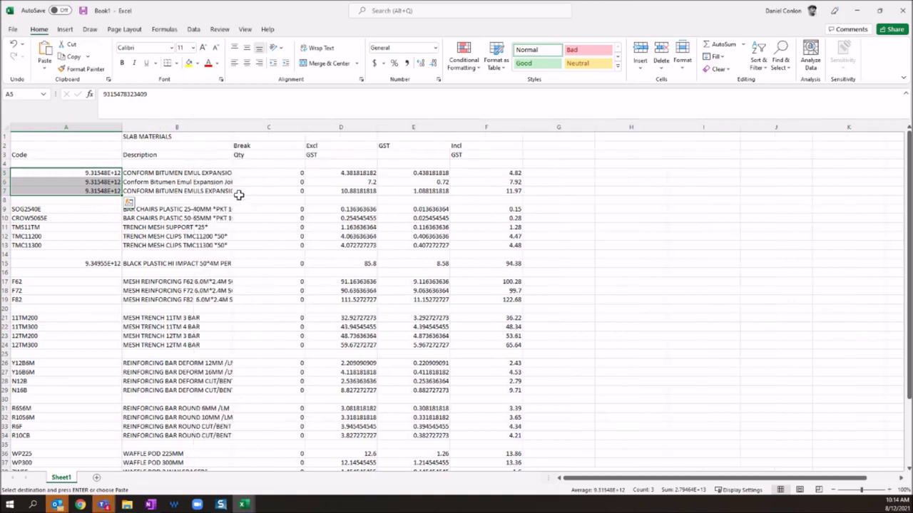
pyautogui.click(239, 191)
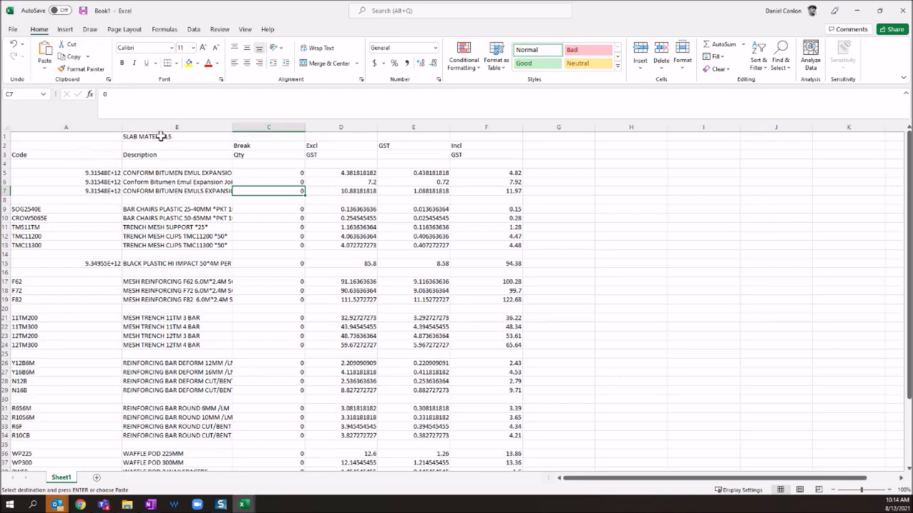
# - Insert a blank column before the Code column and enter the heading CATEGORY in cell A3
pyautogui.click(87, 127)
pyautogui.rightClick(86, 131)
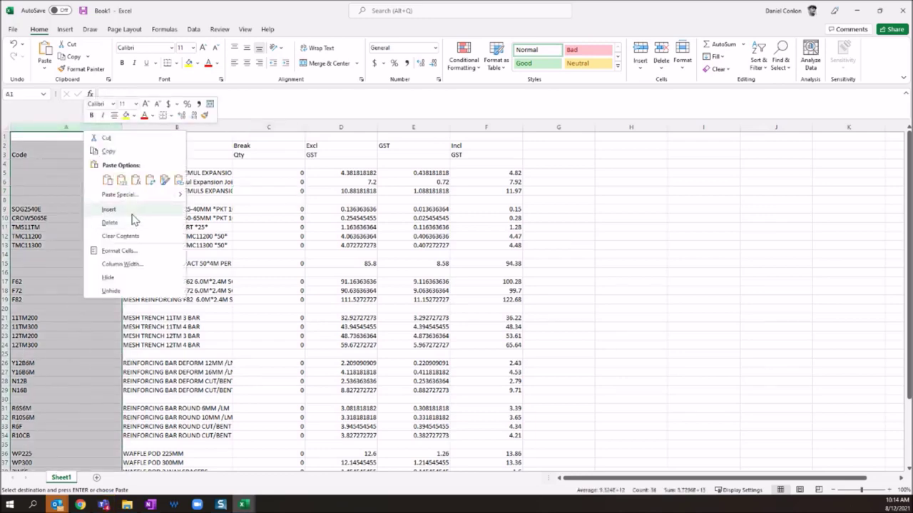
pyautogui.click(132, 214)
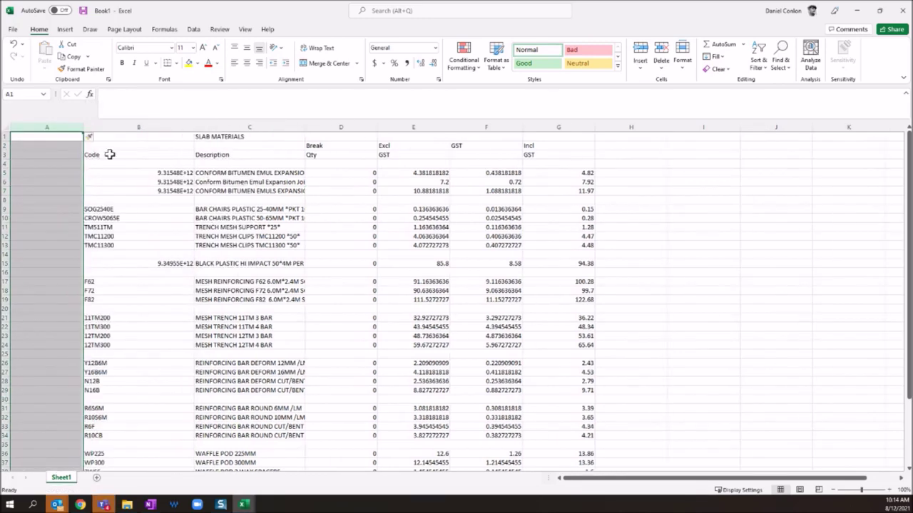
pyautogui.click(232, 136)
pyautogui.moveTo(51, 154); pyautogui.dragTo(75, 137)
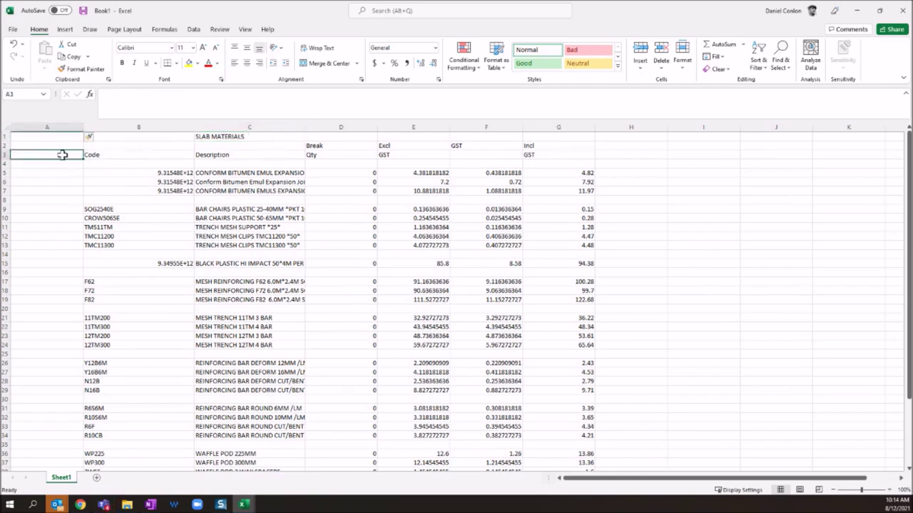
pyautogui.write('CATEGORY')
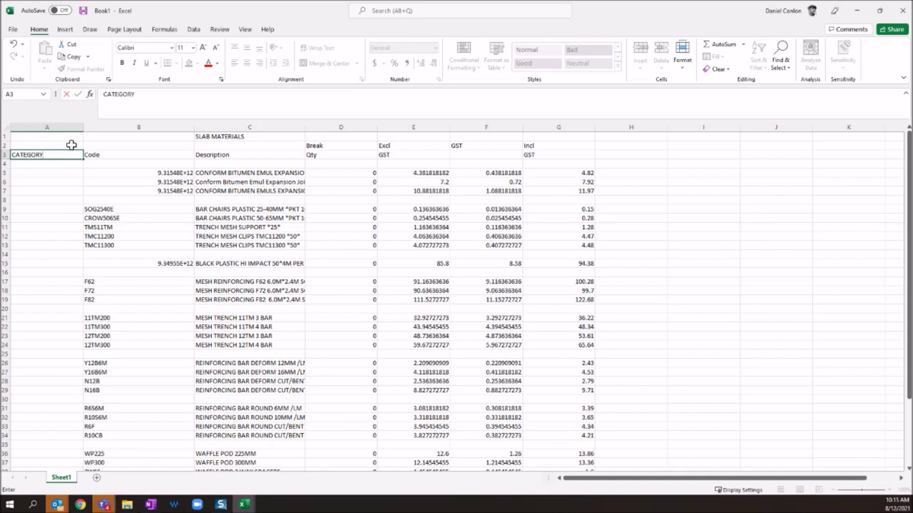
# - Copy the SLAB MATERIALS title into cell A4 and fill it down the CATEGORY column alongside the item list
pyautogui.click(267, 136)
pyautogui.hotkey('ctrl', 'c')
pyautogui.click(31, 163)
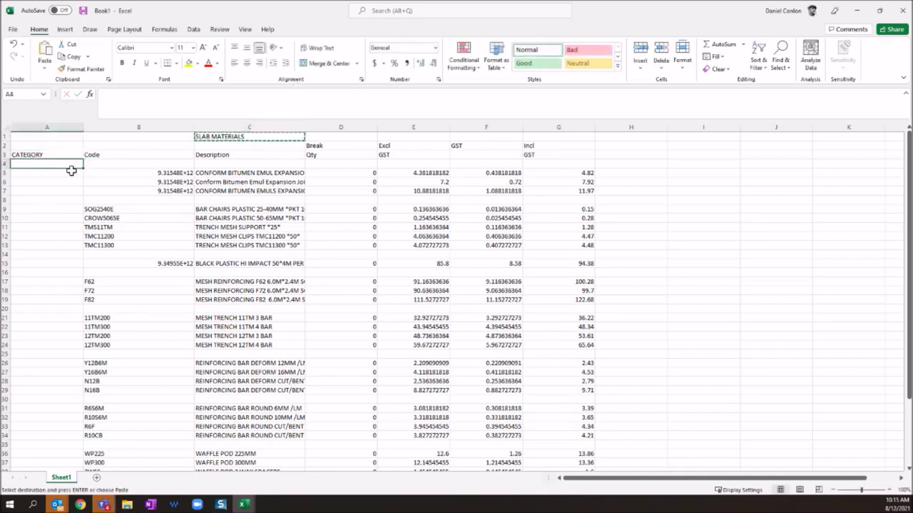
pyautogui.hotkey('ctrl', 'v')
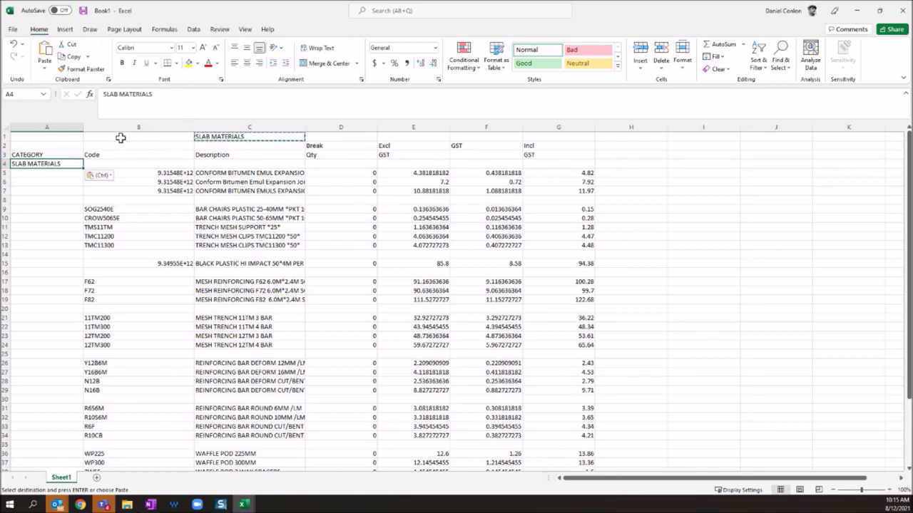
pyautogui.moveTo(83, 167); pyautogui.dragTo(107, 338)
pyautogui.scroll(8, 106, 338)
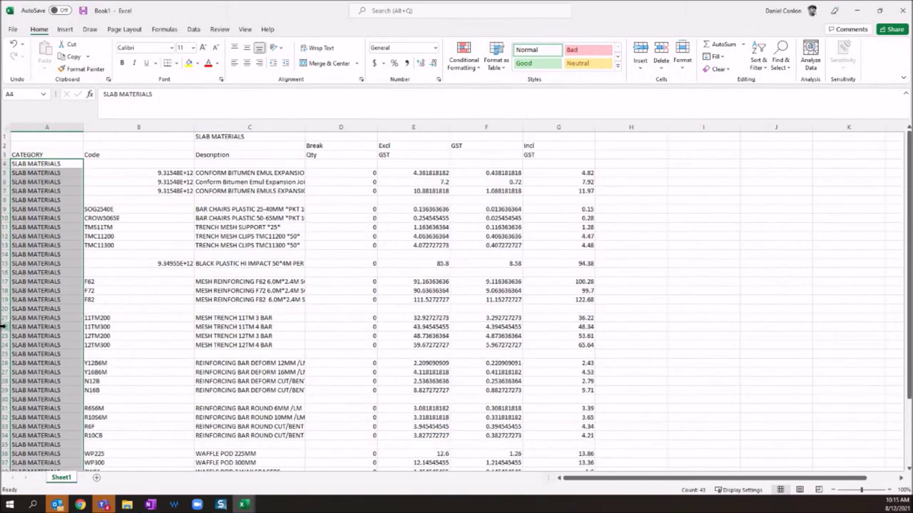
# - Delete the two rows above the row containing the CATEGORY, Code and Description headings
pyautogui.click(2, 325)
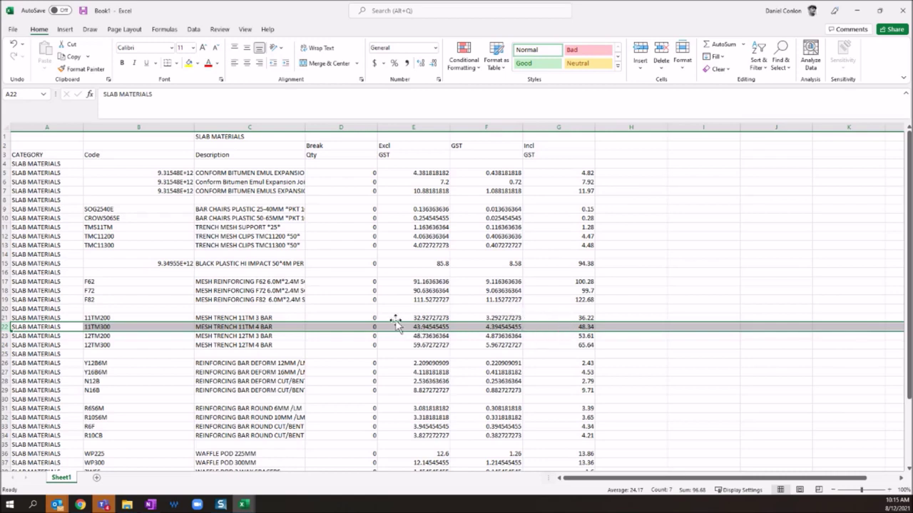
pyautogui.moveTo(3, 146); pyautogui.dragTo(4, 137)
pyautogui.rightClick(4, 135)
pyautogui.click(64, 257)
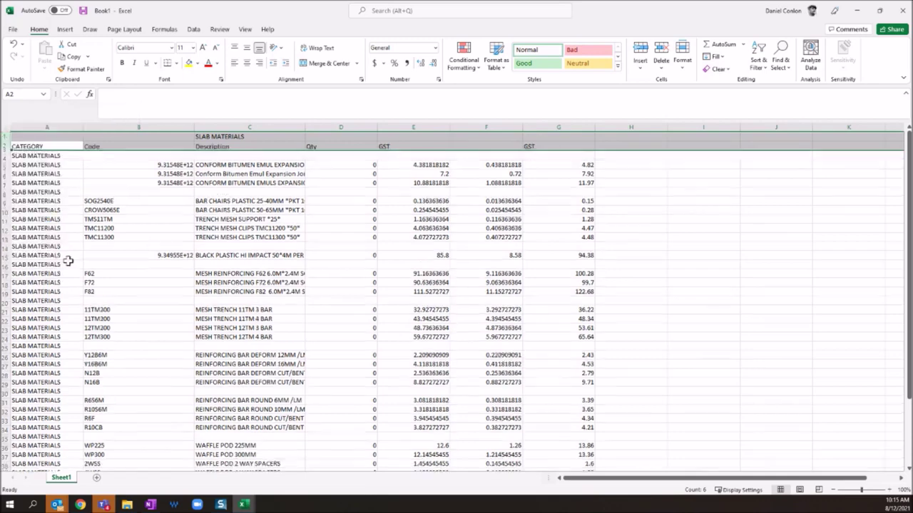
# - Switch to the Example supplier list workbook and copy the entire price list from the CEMENT PRODUCTS sheet
pyautogui.moveTo(243, 505)
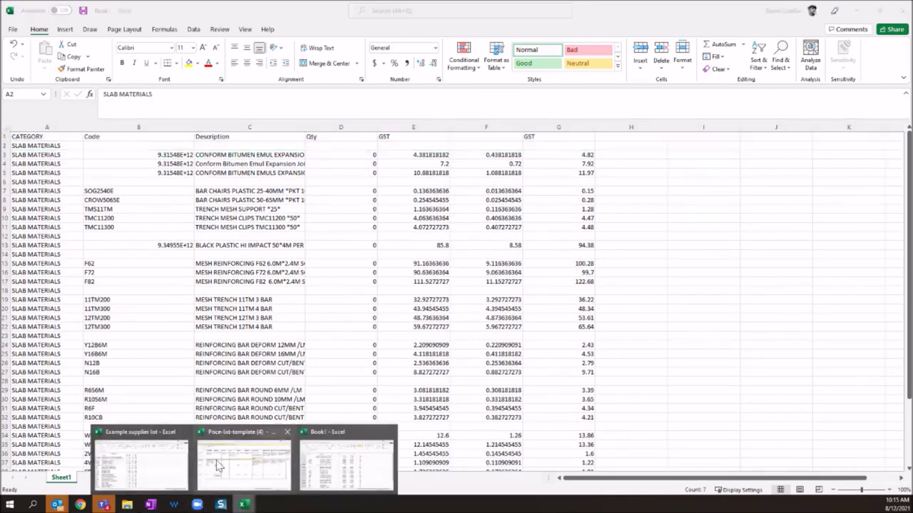
pyautogui.click(142, 467)
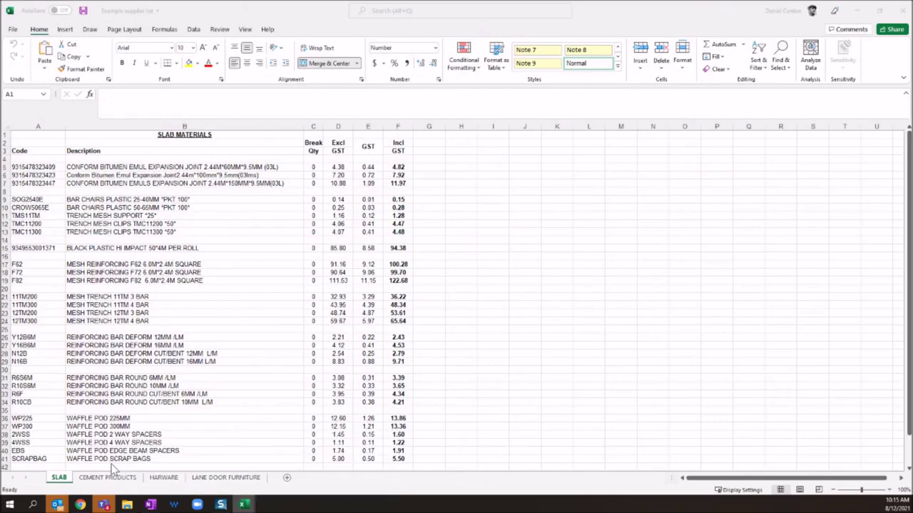
pyautogui.hotkey('ctrl', 'a')
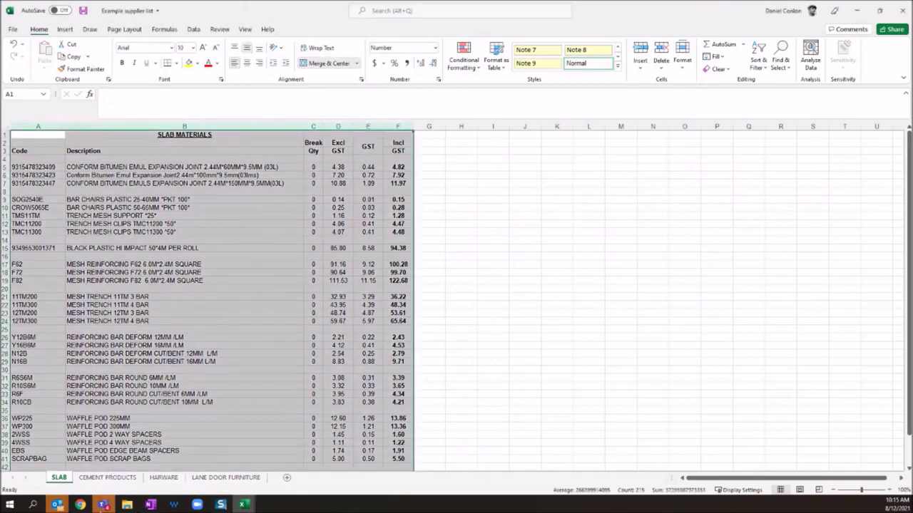
pyautogui.click(109, 478)
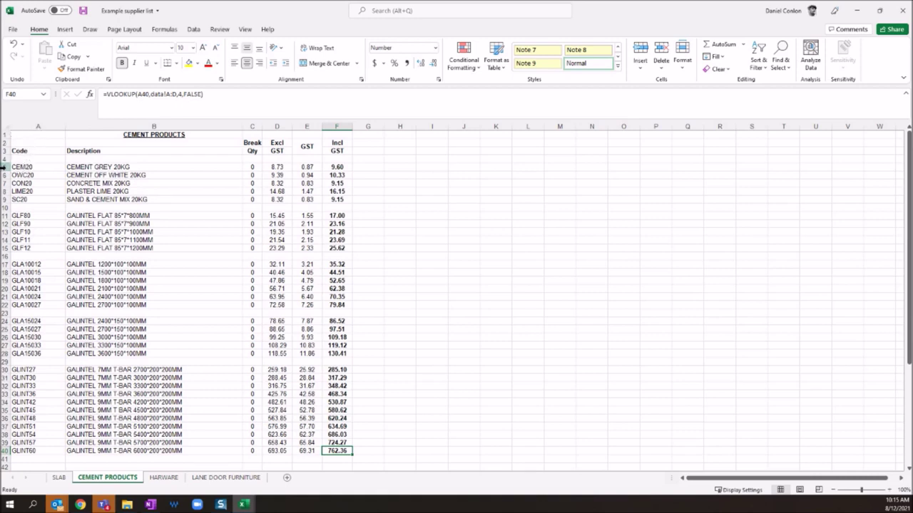
pyautogui.moveTo(21, 135); pyautogui.dragTo(338, 405)
pyautogui.hotkey('ctrl', 'c')
pyautogui.hotkey('alt', 'Tab')
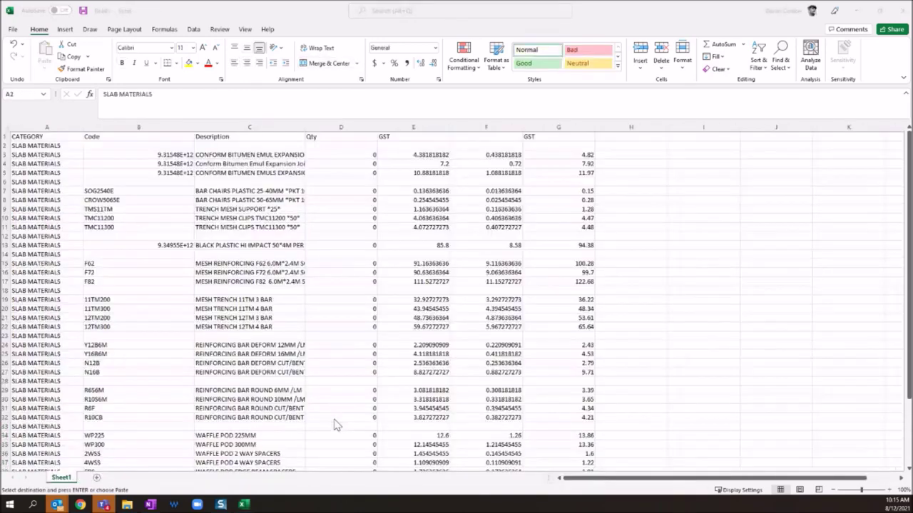
pyautogui.scroll(-7, 84, 368)
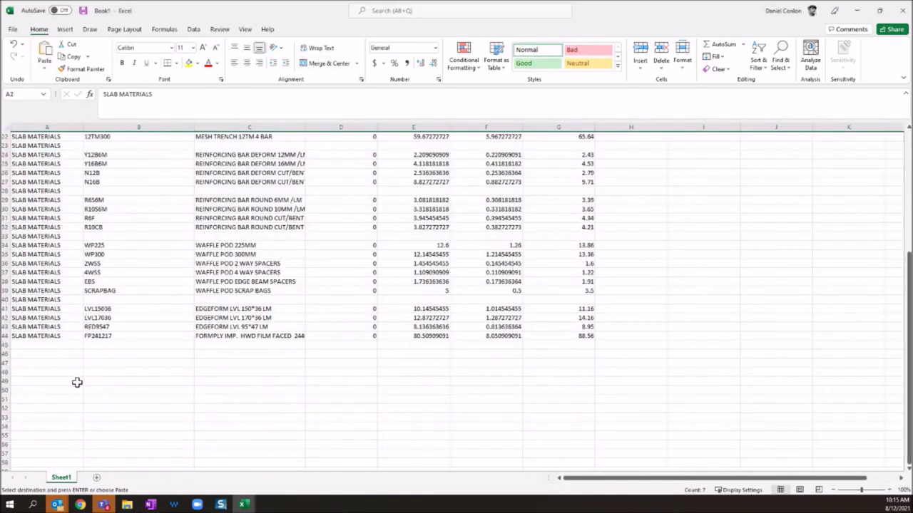
pyautogui.click(116, 355)
pyautogui.hotkey('ctrl', 'v')
pyautogui.click(274, 354)
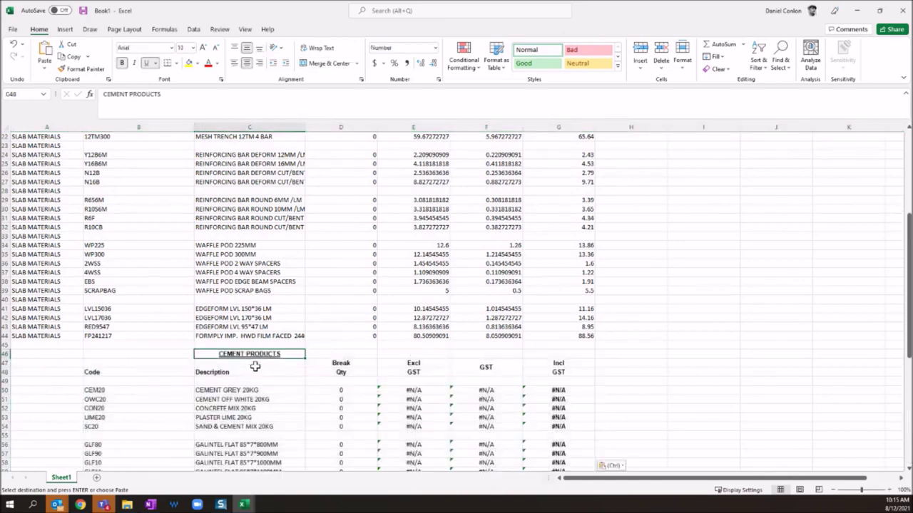
pyautogui.press('ctrl')
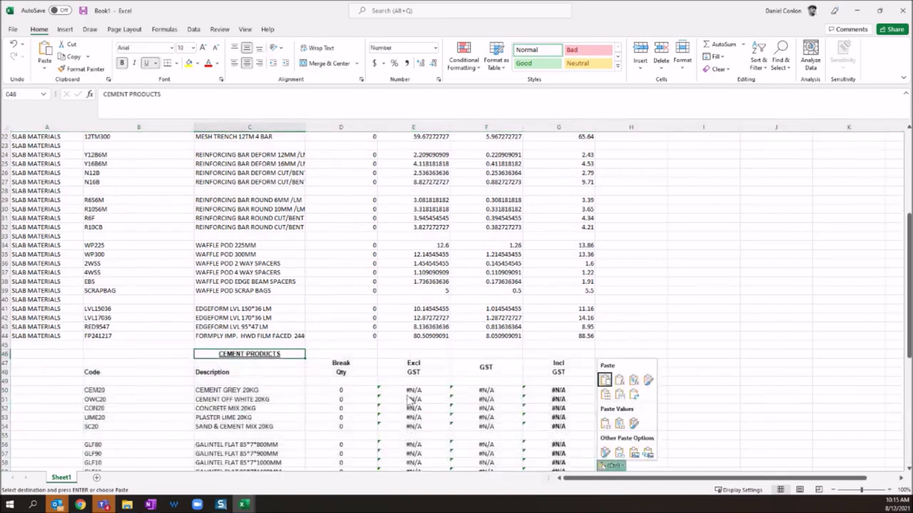
pyautogui.hotkey('ctrl', 'z')
# - Paste the copied cement products list as values only from cell B46, below the slab items
pyautogui.rightClick(140, 355)
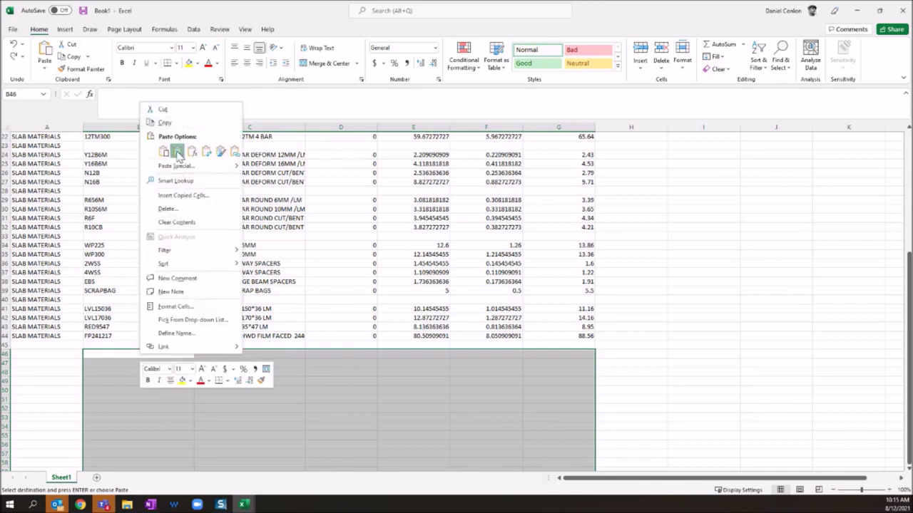
pyautogui.click(177, 153)
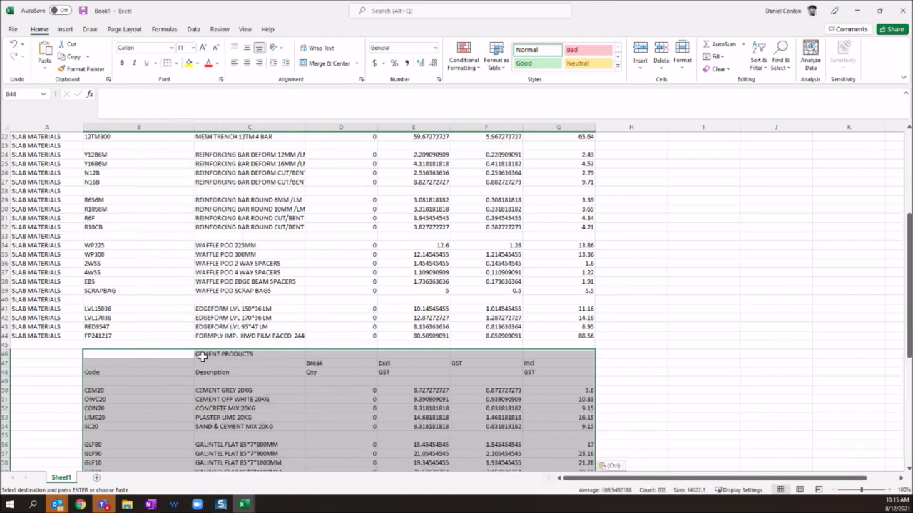
# - Move the CEMENT PRODUCTS title from C46 into A48 and fill it down the CATEGORY column to row 85
pyautogui.press('Right')
pyautogui.click(49, 371)
pyautogui.hotkey('ctrl', 'v')
pyautogui.moveTo(84, 408); pyautogui.dragTo(83, 460)
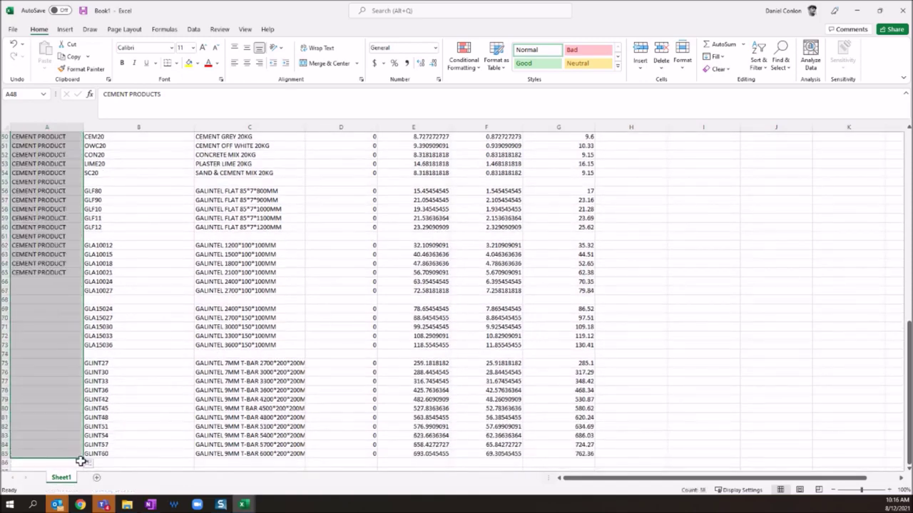
pyautogui.scroll(9, 78, 349)
pyautogui.click(137, 345)
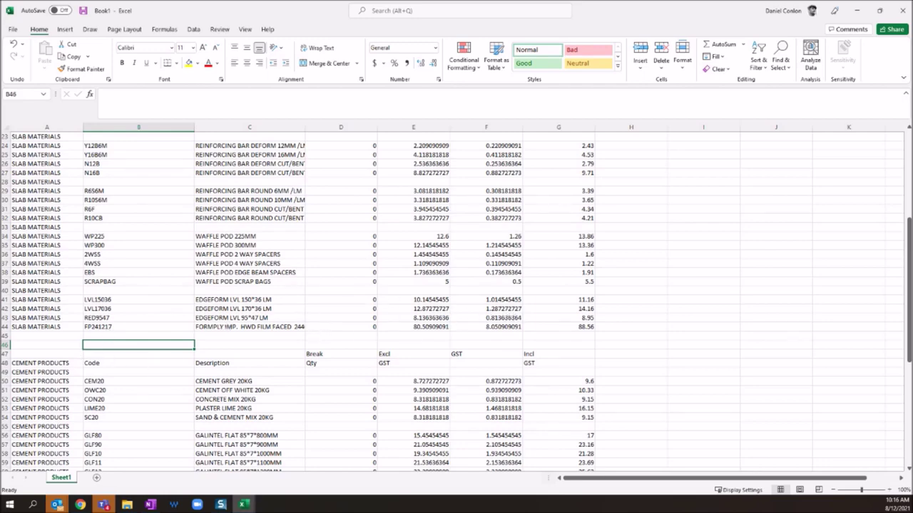
# - Copy the full hardware price list, from its title to row 61, from the supplier workbook's HARWARE sheet
pyautogui.hotkey('alt', 'Tab')
pyautogui.click(166, 476)
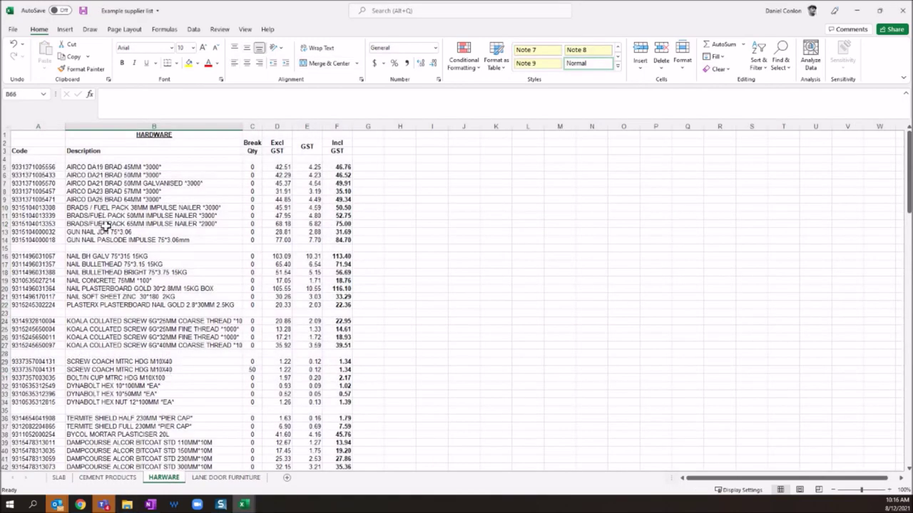
pyautogui.moveTo(33, 136); pyautogui.dragTo(337, 419)
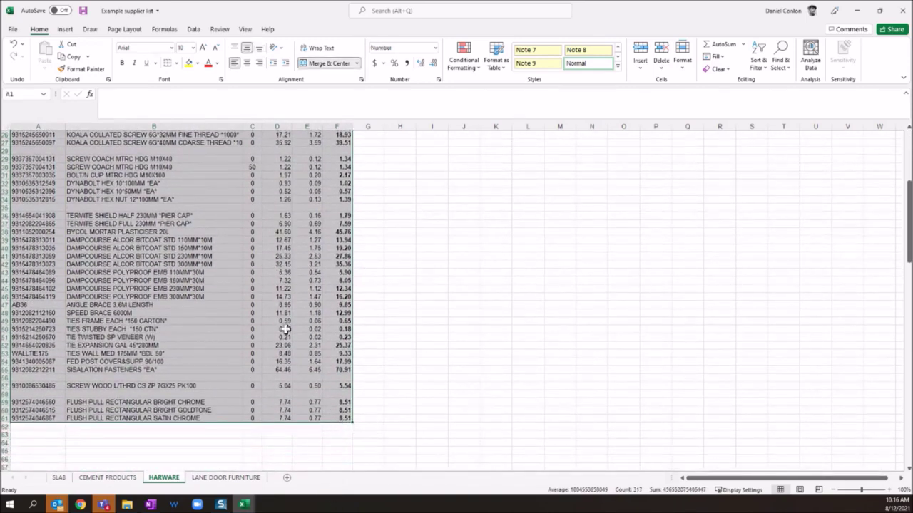
pyautogui.click(279, 279)
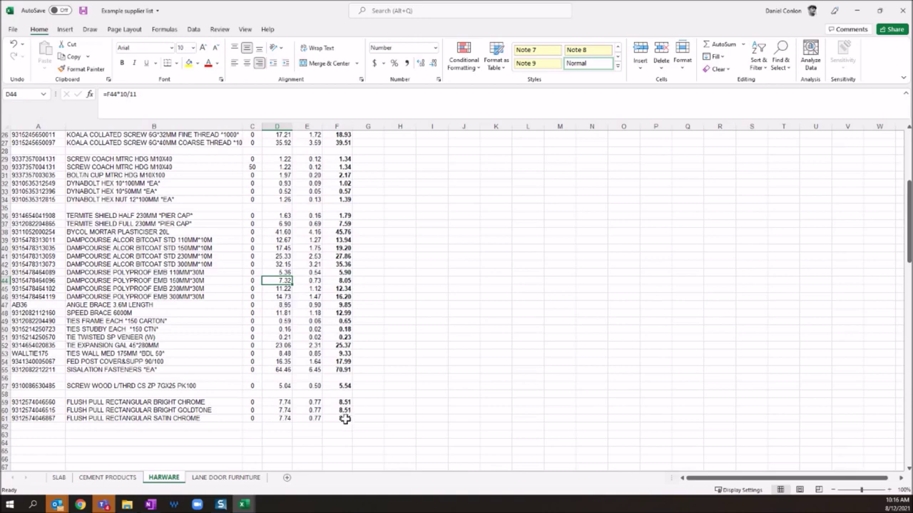
pyautogui.moveTo(345, 420); pyautogui.dragTo(2, 2)
pyautogui.hotkey('ctrl', 'c')
# - Paste the copied hardware list into Book1 as values only from cell B87, below the cement products
pyautogui.click(247, 505)
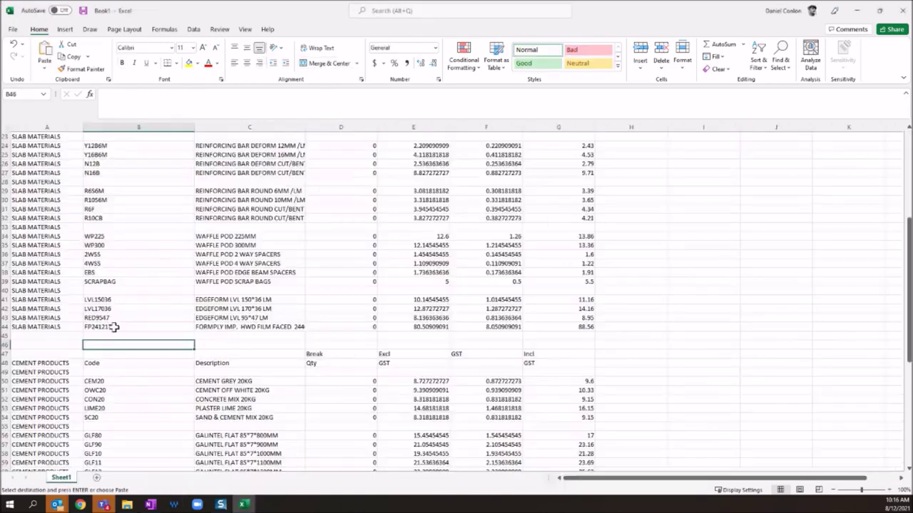
pyautogui.scroll(-15, 132, 426)
pyautogui.click(101, 309)
pyautogui.rightClick(102, 308)
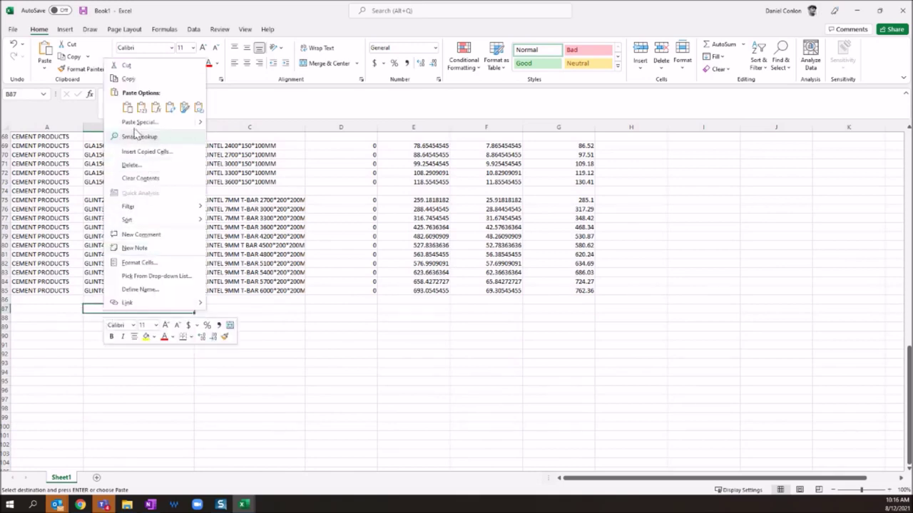
pyautogui.click(129, 107)
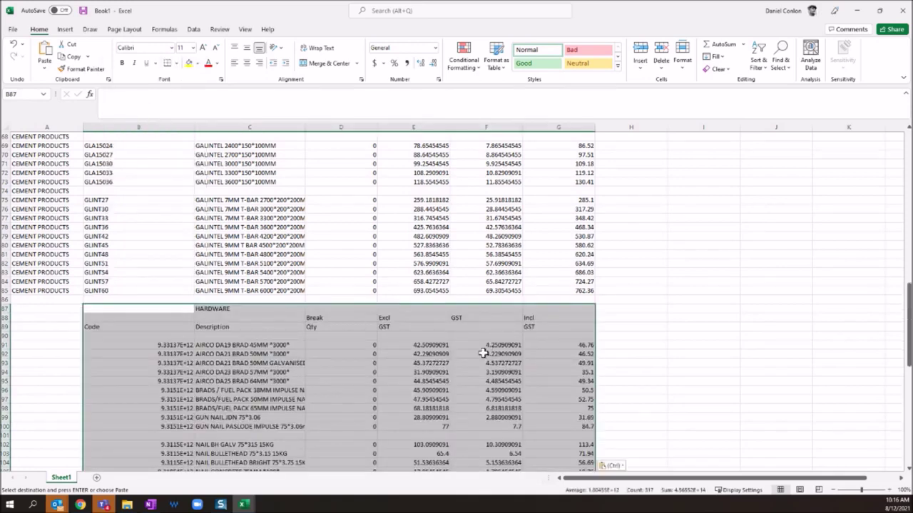
# - Move the HARDWARE title from C87 into A89 and fill it down the CATEGORY column to row 147
pyautogui.press('Right')
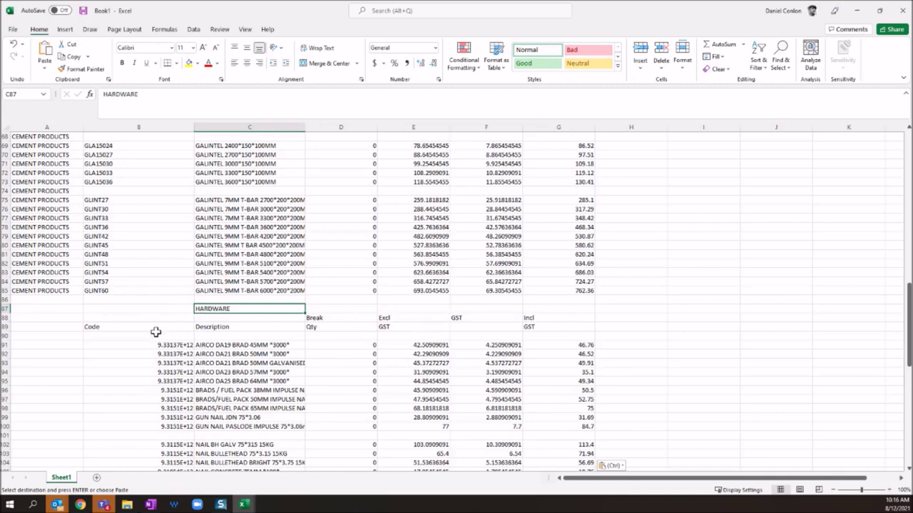
pyautogui.click(50, 327)
pyautogui.press('Return')
pyautogui.moveTo(83, 334); pyautogui.dragTo(128, 450)
pyautogui.scroll(-4, 405, 330)
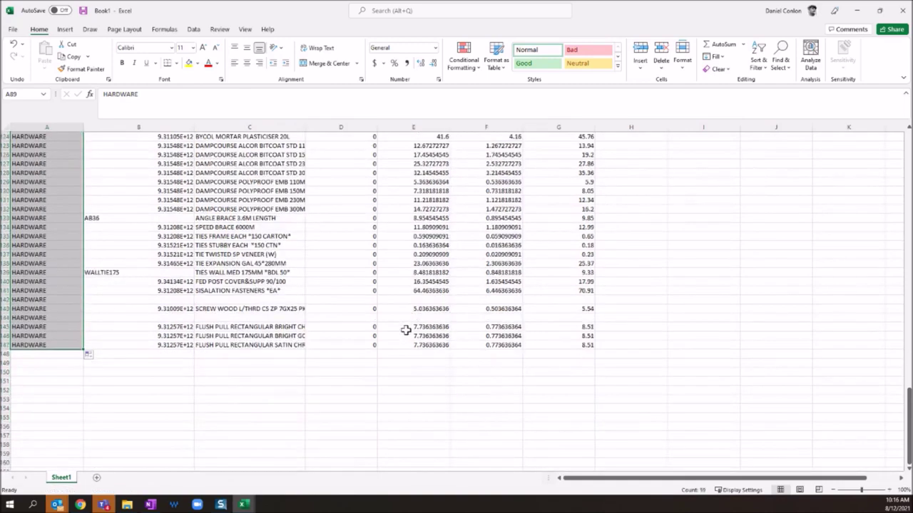
pyautogui.scroll(10, 405, 330)
# - Review the SLAB, CEMENT PRODUCTS and HARWARE sheets in the supplier workbook, then return to Book1
pyautogui.click(242, 505)
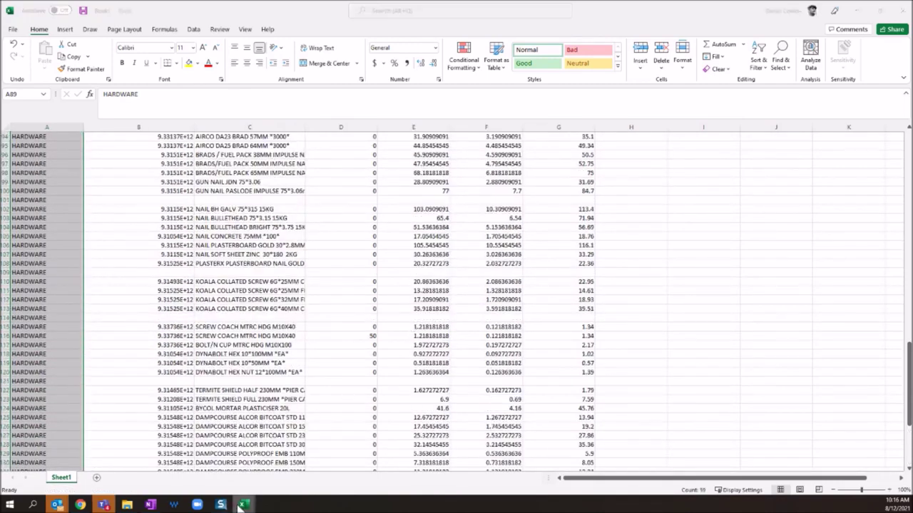
pyautogui.click(143, 470)
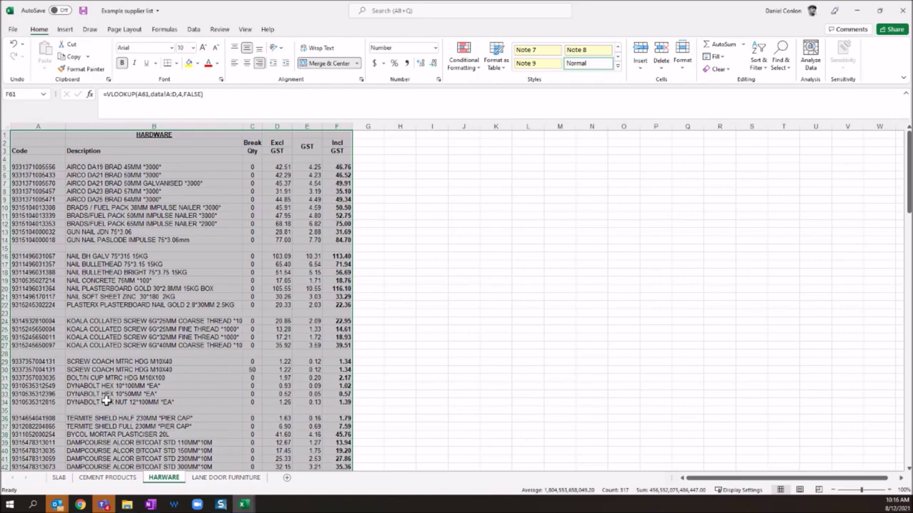
pyautogui.click(59, 477)
pyautogui.click(107, 477)
pyautogui.click(166, 478)
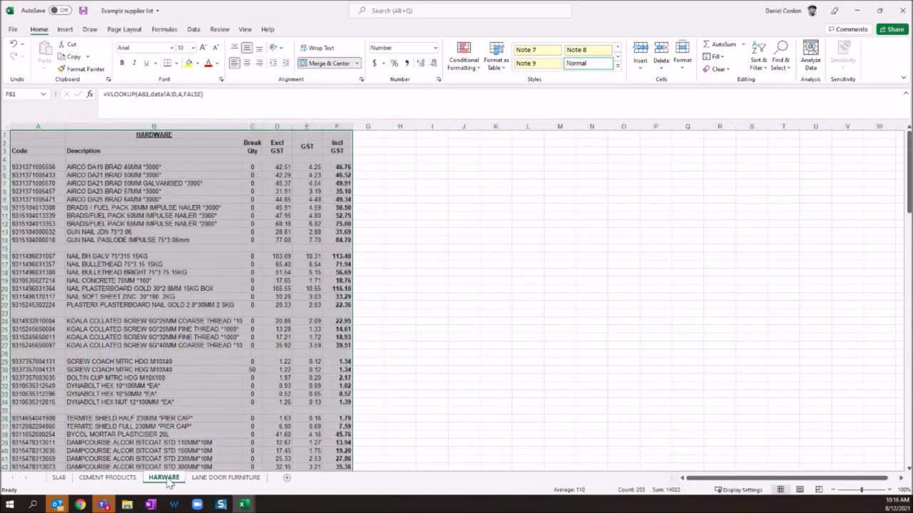
pyautogui.click(242, 503)
pyautogui.click(207, 486)
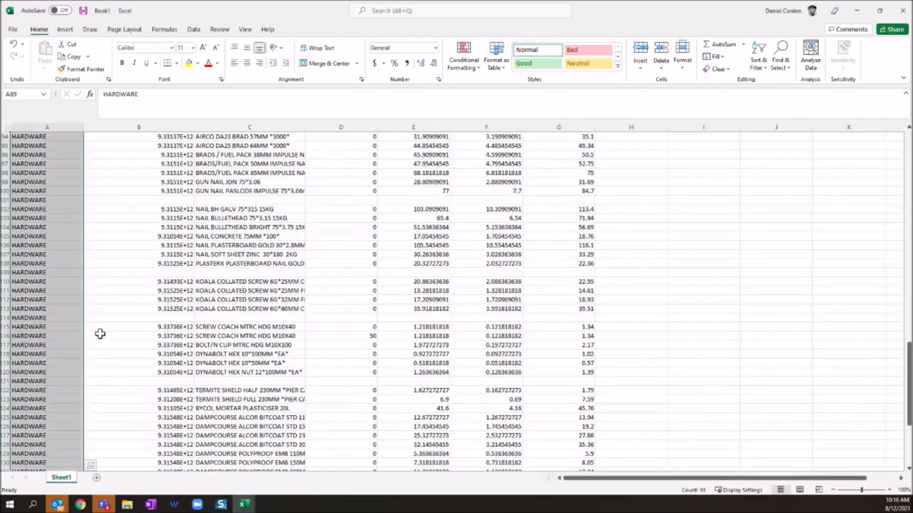
# - Compare Book1's quantity and price columns with the Break Qty, Excl GST, GST and Incl GST columns in the supplier workbook
pyautogui.scroll(20, 107, 328)
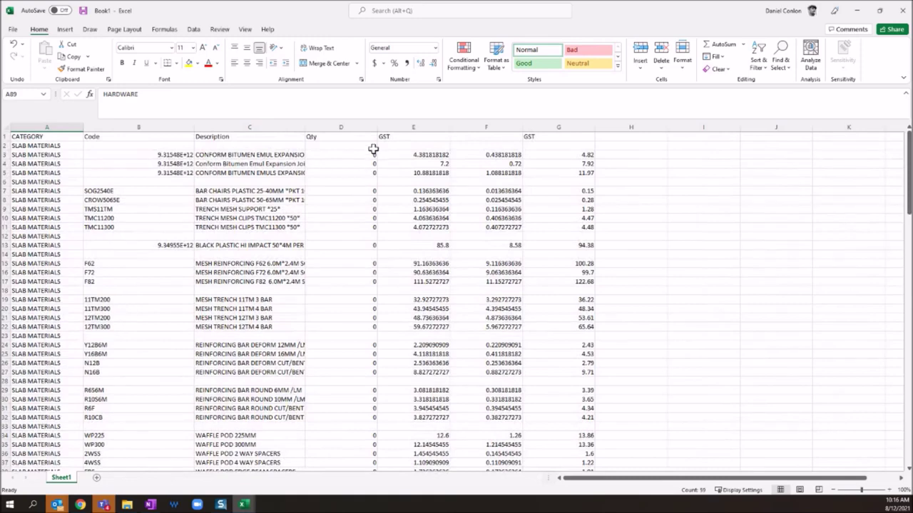
pyautogui.click(406, 154)
pyautogui.hotkey('alt', 'Tab')
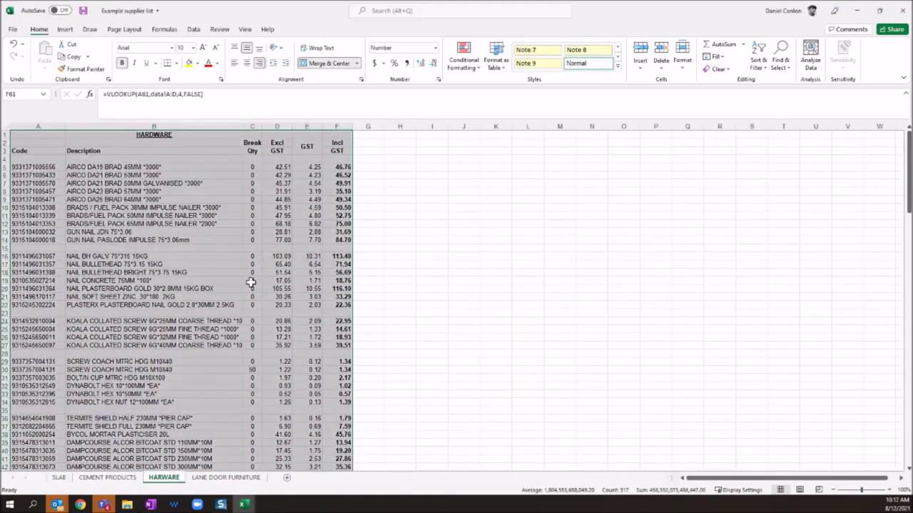
pyautogui.click(278, 125)
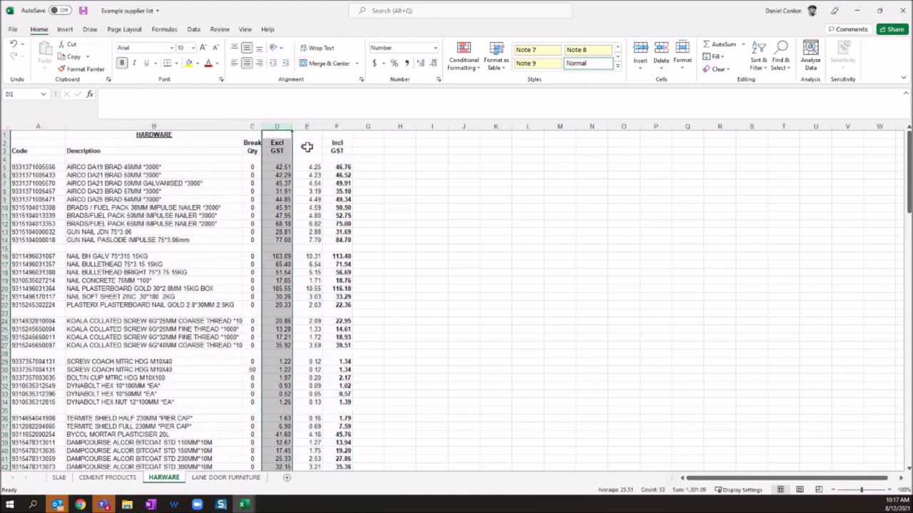
pyautogui.click(306, 148)
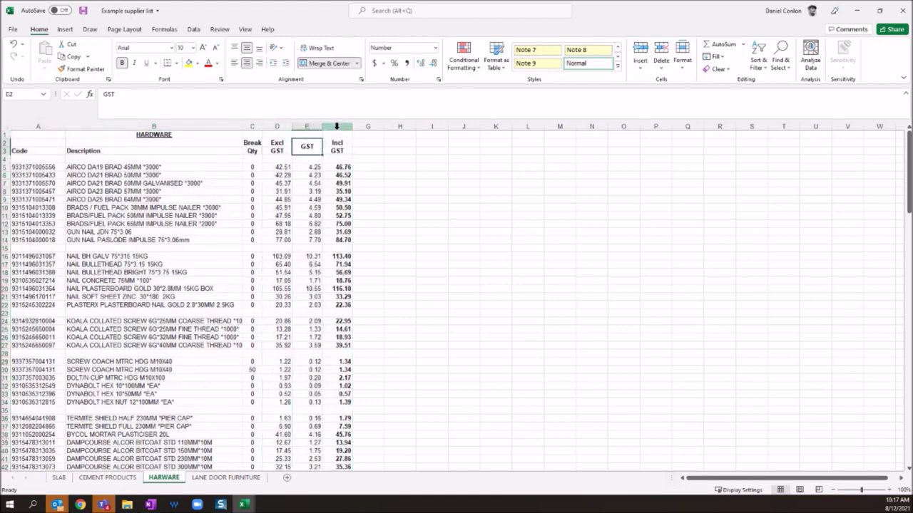
pyautogui.click(337, 126)
pyautogui.click(252, 124)
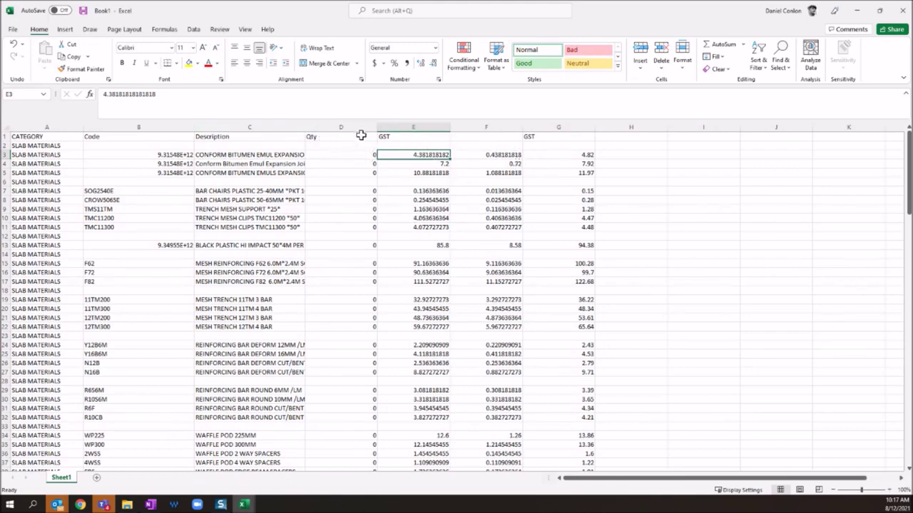
pyautogui.hotkey('alt', 'Tab')
pyautogui.hotkey('alt', 'Tab')
# - Delete columns D, F and G, which hold the break quantity, GST amount and GST-inclusive price
pyautogui.click(349, 127)
pyautogui.keyDown('ctrl'); pyautogui.click(486, 127); pyautogui.keyUp('ctrl')
pyautogui.keyDown('ctrl'); pyautogui.click(559, 128); pyautogui.keyUp('ctrl')
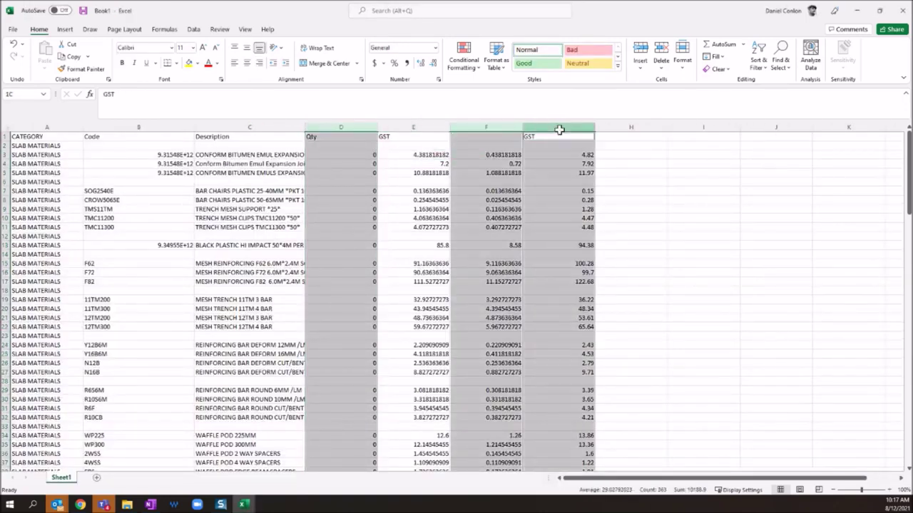
pyautogui.rightClick(559, 130)
pyautogui.click(586, 219)
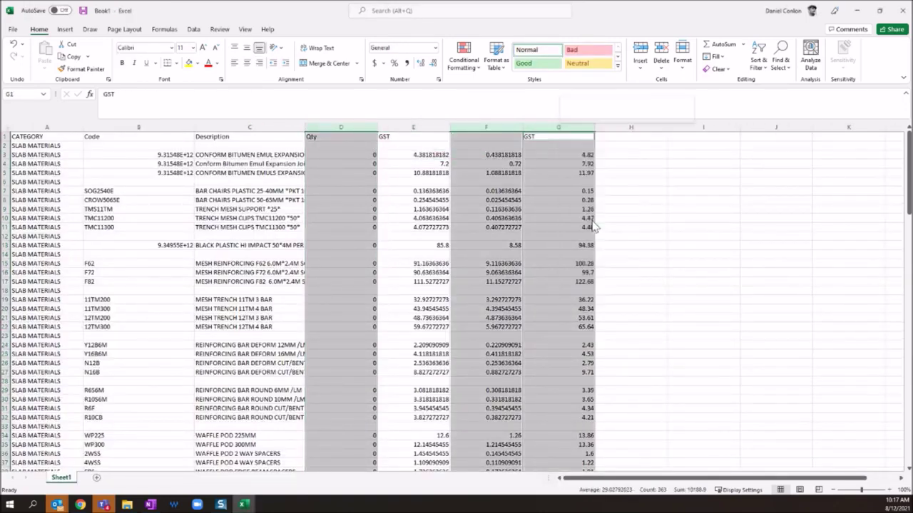
# - Enter the heading unit cost in cell D1 above the remaining price column
pyautogui.click(354, 126)
pyautogui.write('un')
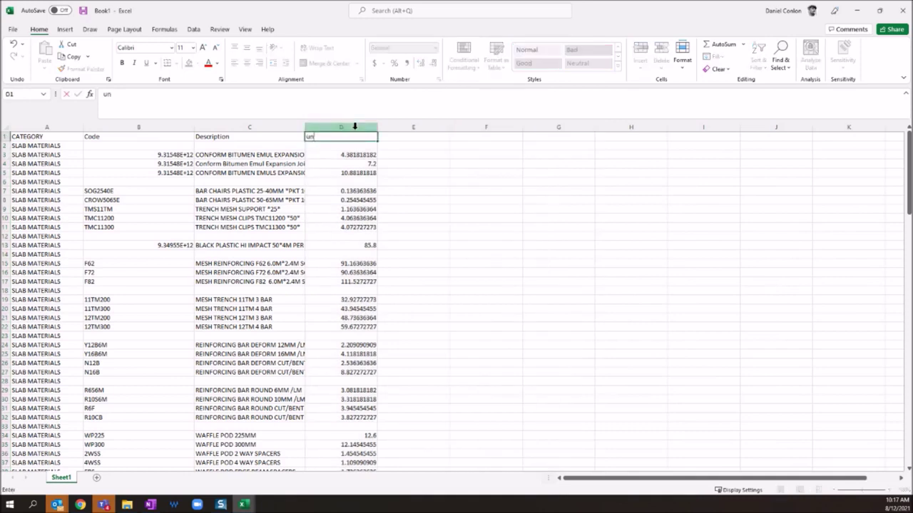
pyautogui.write('it cost')
pyautogui.press('Return')
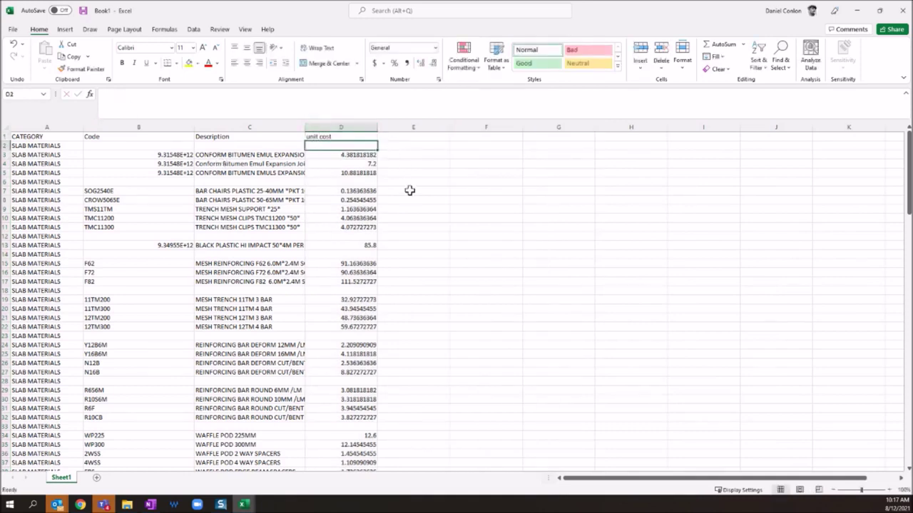
pyautogui.scroll(-12, 410, 190)
pyautogui.scroll(-17, 354, 253)
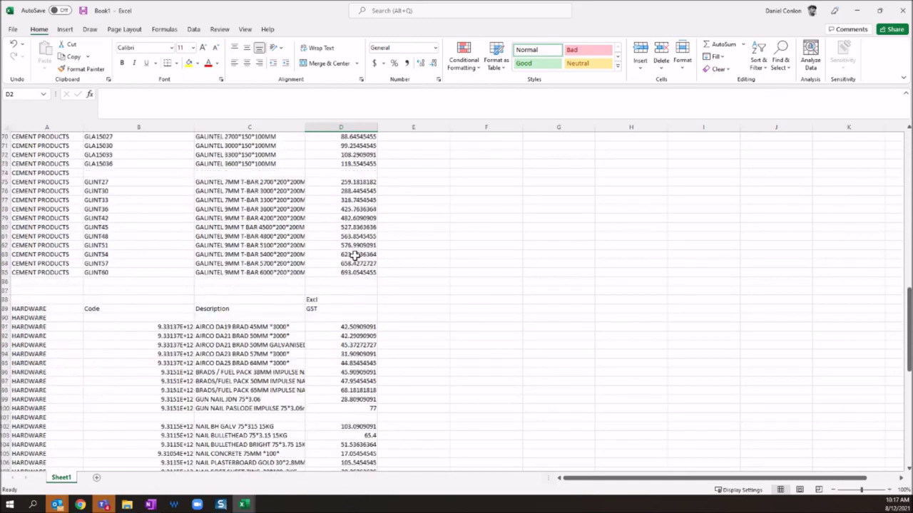
pyautogui.scroll(12, 355, 257)
pyautogui.scroll(17, 355, 256)
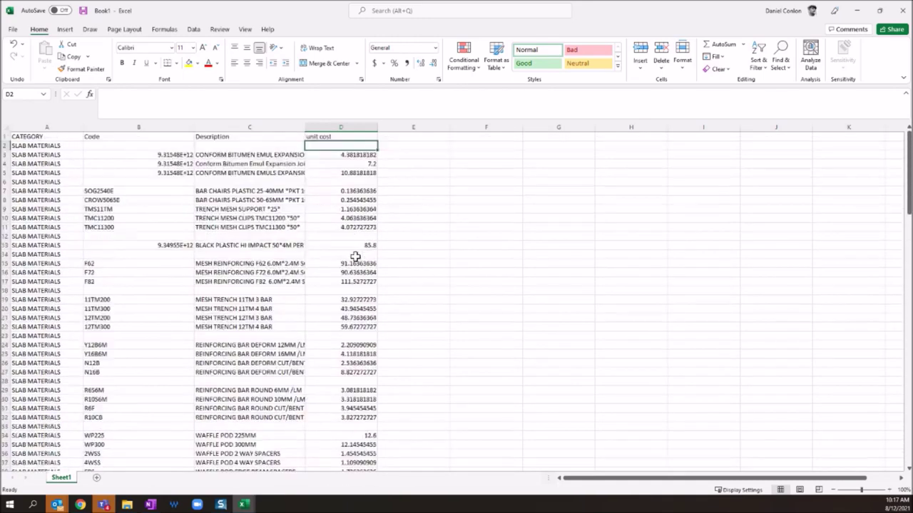
# - Enter the heading uom in cell E1, beside the unit cost heading
pyautogui.click(416, 136)
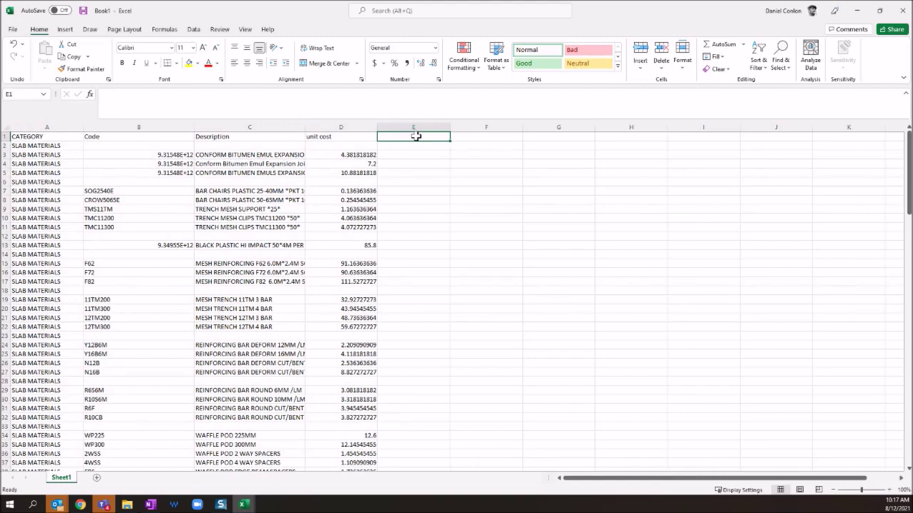
pyautogui.write('uom')
pyautogui.press('Return')
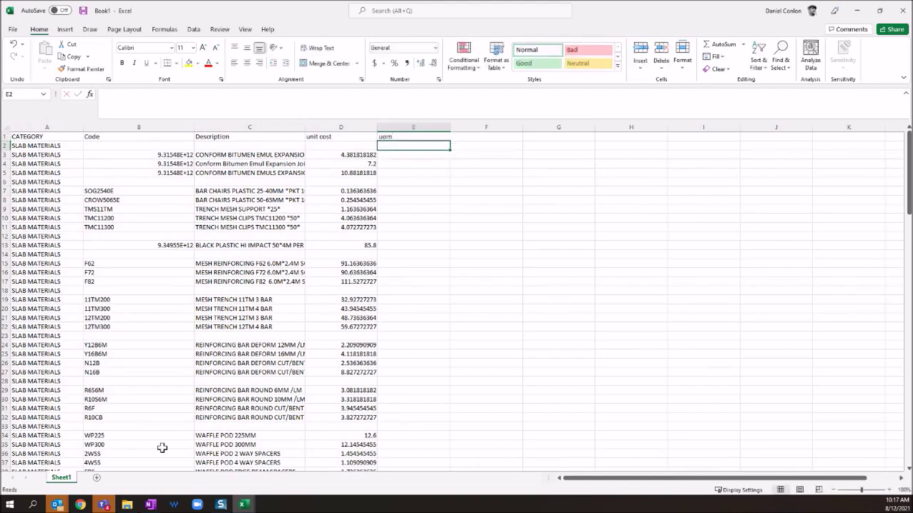
# - Check the UOM column's explanation and examples in the Price-list-template workbook, and return to Book1
pyautogui.moveTo(242, 505)
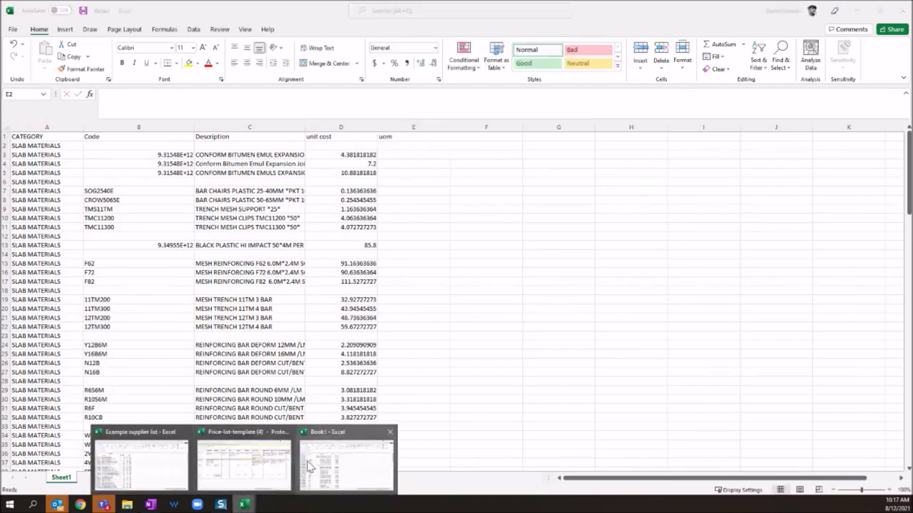
pyautogui.click(242, 463)
pyautogui.moveTo(340, 114); pyautogui.dragTo(347, 363)
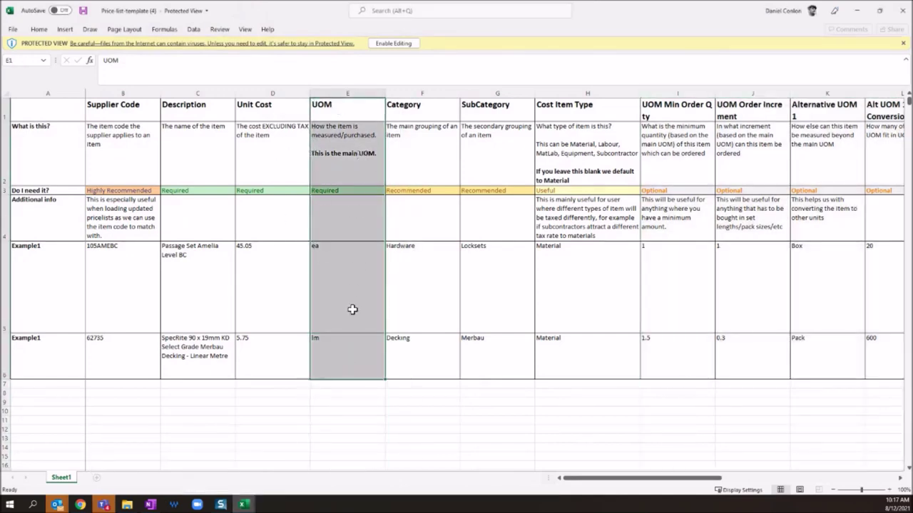
pyautogui.hotkey('alt', 'Tab')
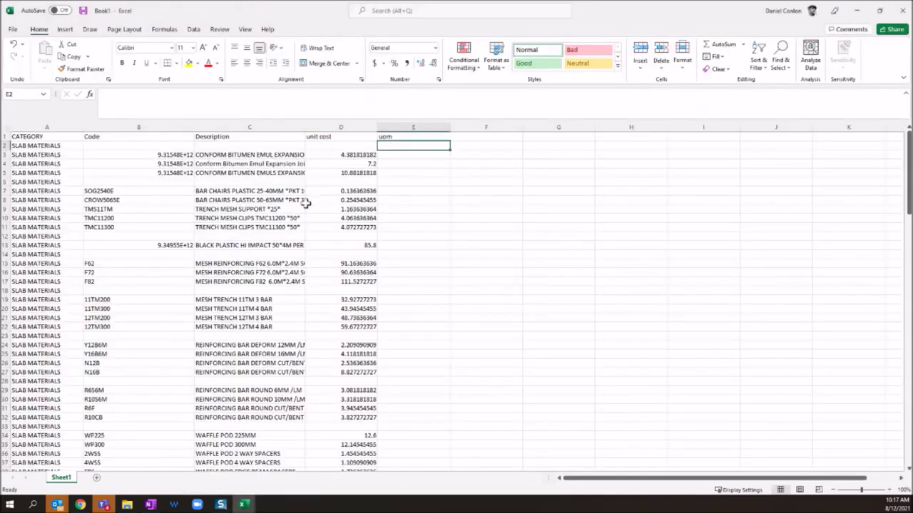
# - Enter ea in cell E3 and fill it down the uom column to the end of the list
pyautogui.click(391, 155)
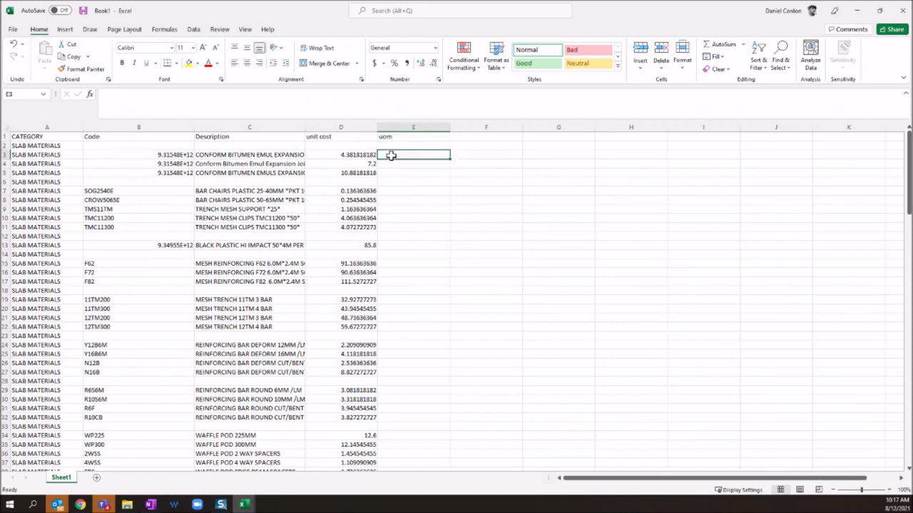
pyautogui.scroll(-4, 403, 241)
pyautogui.scroll(4, 406, 247)
pyautogui.write('ea')
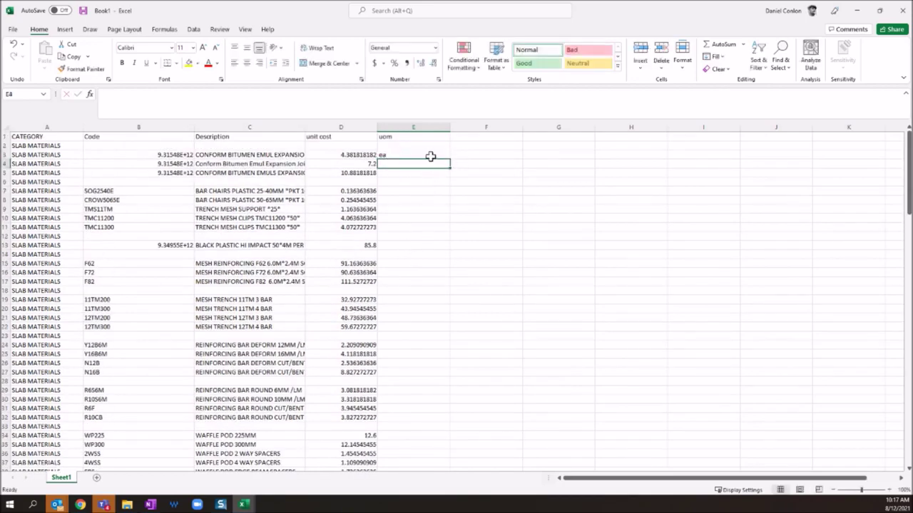
pyautogui.moveTo(447, 159); pyautogui.dragTo(405, 194)
pyautogui.scroll(20, 293, 308)
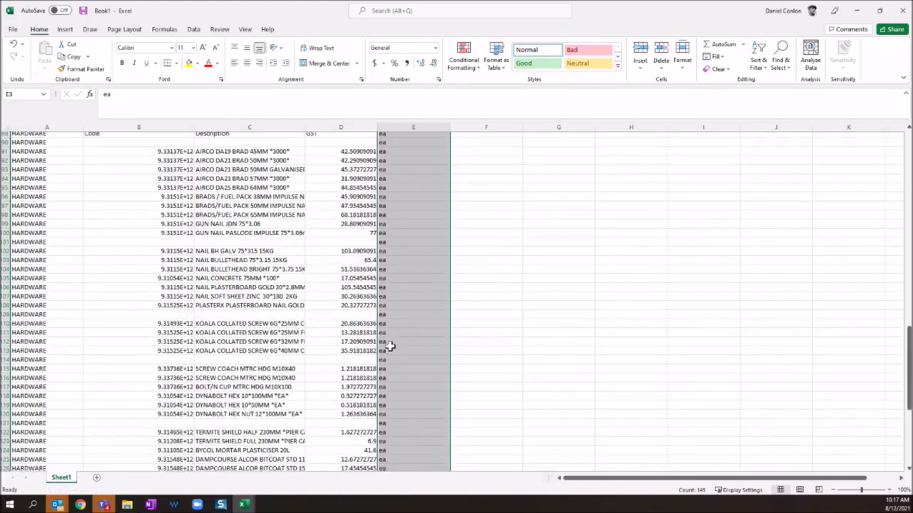
pyautogui.scroll(7, 390, 346)
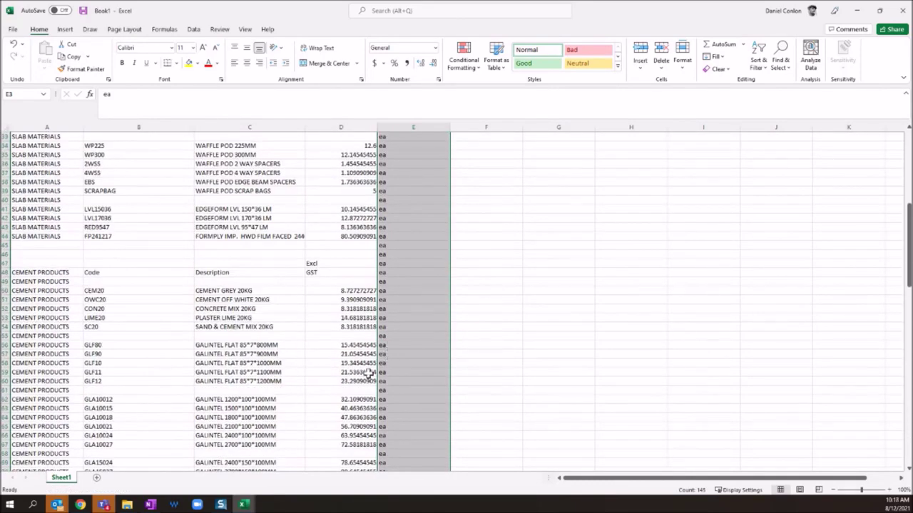
pyautogui.scroll(5, 260, 368)
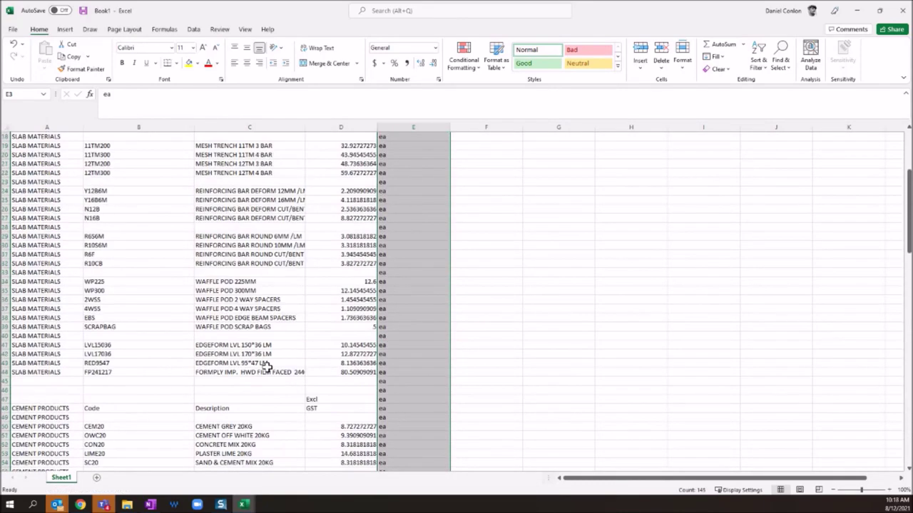
# - Widen the Description column so the full reinforcing bar descriptions can be read
pyautogui.click(288, 236)
pyautogui.moveTo(308, 129); pyautogui.dragTo(360, 131)
pyautogui.click(343, 265)
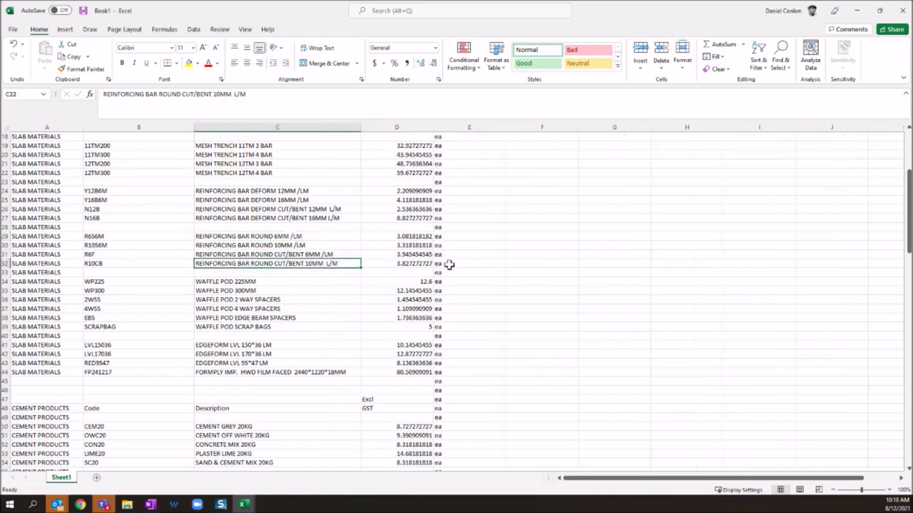
# - Set the uom to LM for the reinforcing bar items in rows 24 to 27 and 29 to 32
pyautogui.click(449, 264)
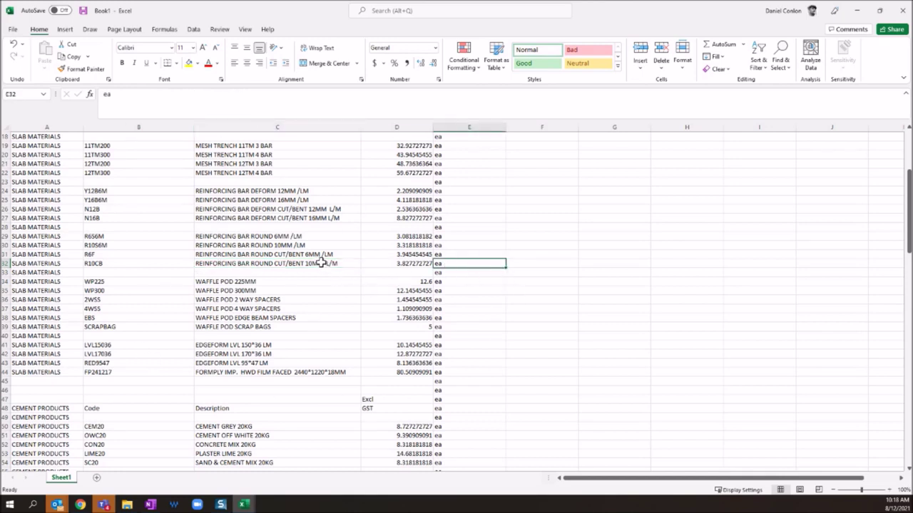
pyautogui.write('LM')
pyautogui.press('Return')
pyautogui.click(462, 264)
pyautogui.hotkey('ctrl', 'c')
pyautogui.hotkey('ctrl', 'v')
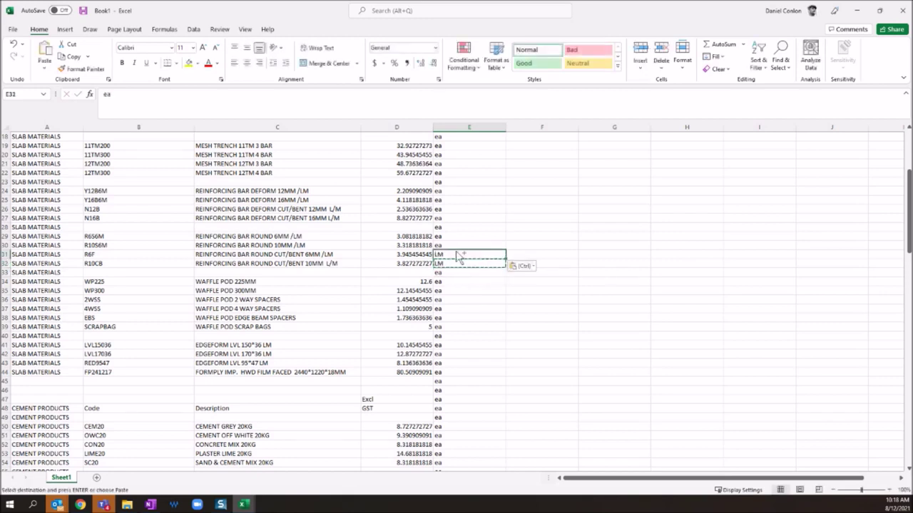
pyautogui.moveTo(445, 236); pyautogui.dragTo(451, 257)
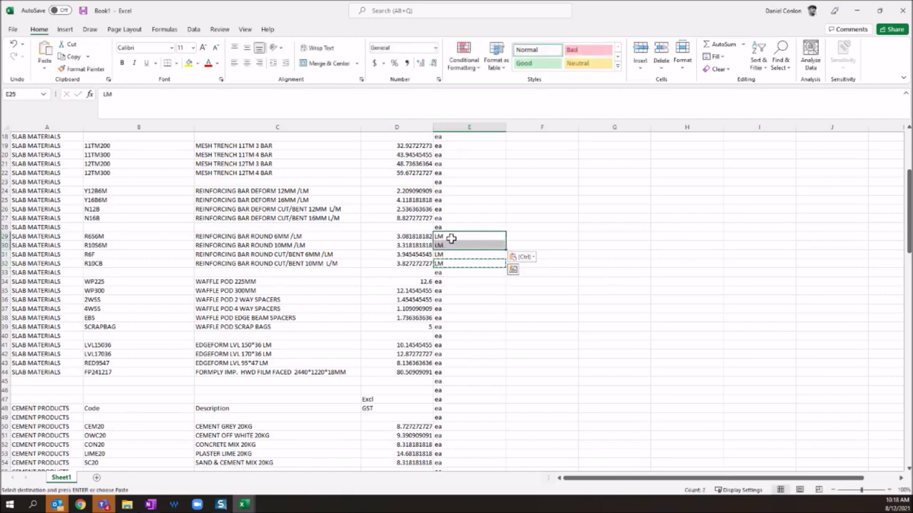
pyautogui.hotkey('ctrl', 'v')
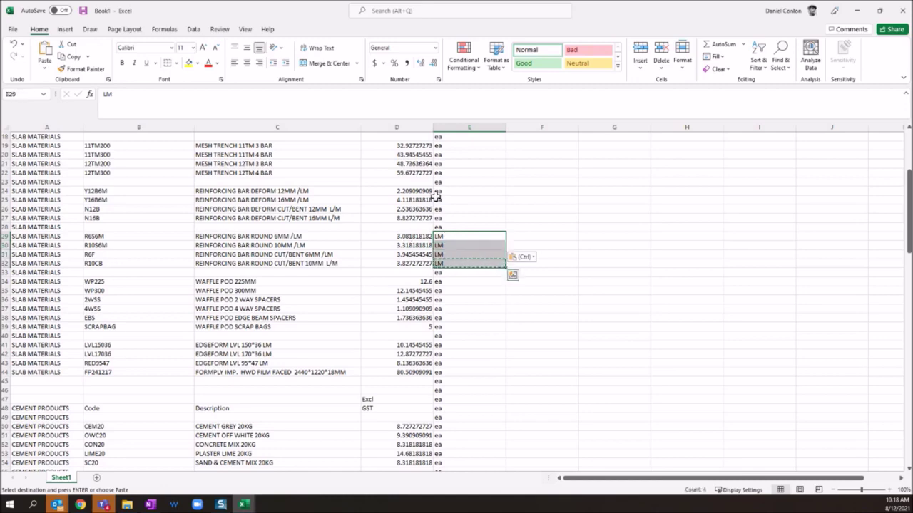
pyautogui.moveTo(452, 191); pyautogui.dragTo(456, 216)
pyautogui.hotkey('ctrl', 'v')
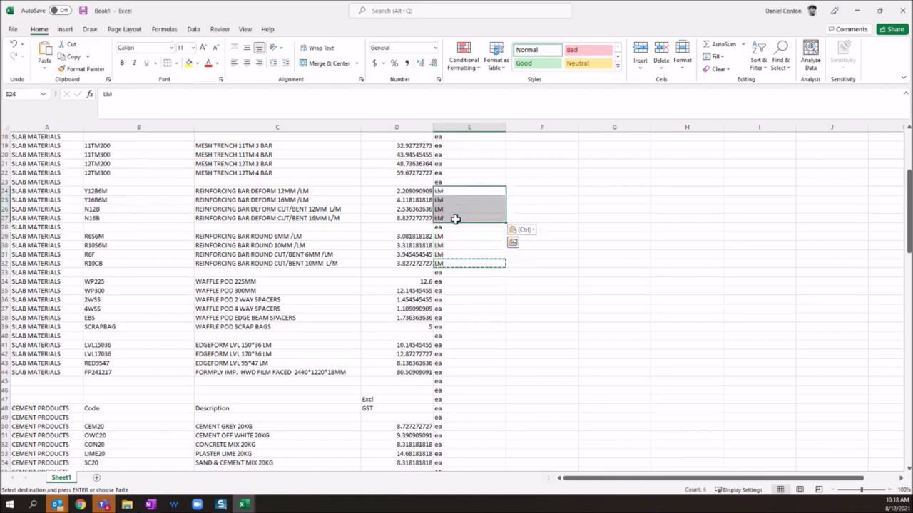
# - Examine the remaining slab, cement and hardware descriptions for items measured in units other than each
pyautogui.scroll(2, 449, 221)
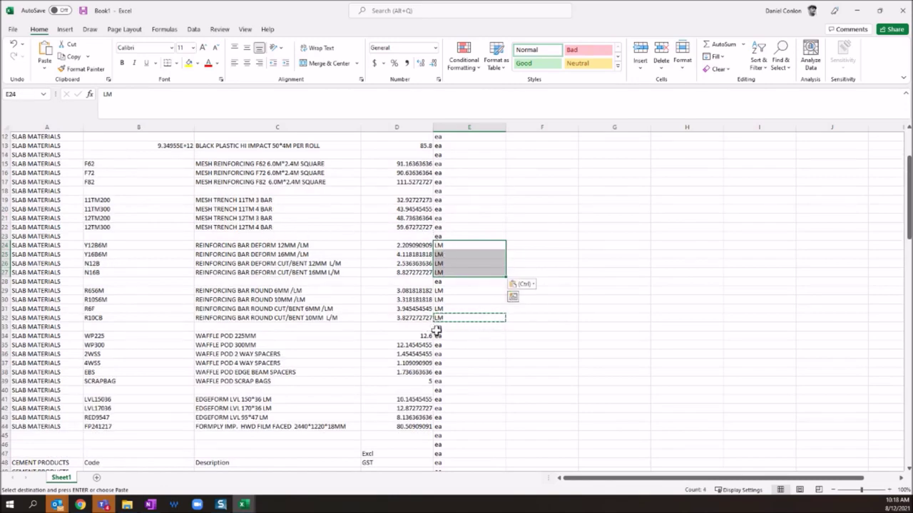
pyautogui.scroll(-3, 491, 360)
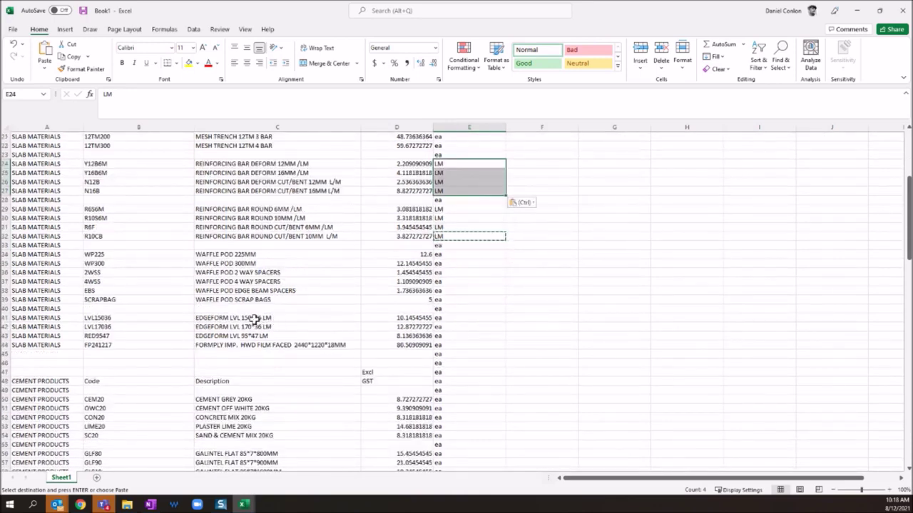
pyautogui.scroll(1, 367, 234)
pyautogui.scroll(-4, 367, 234)
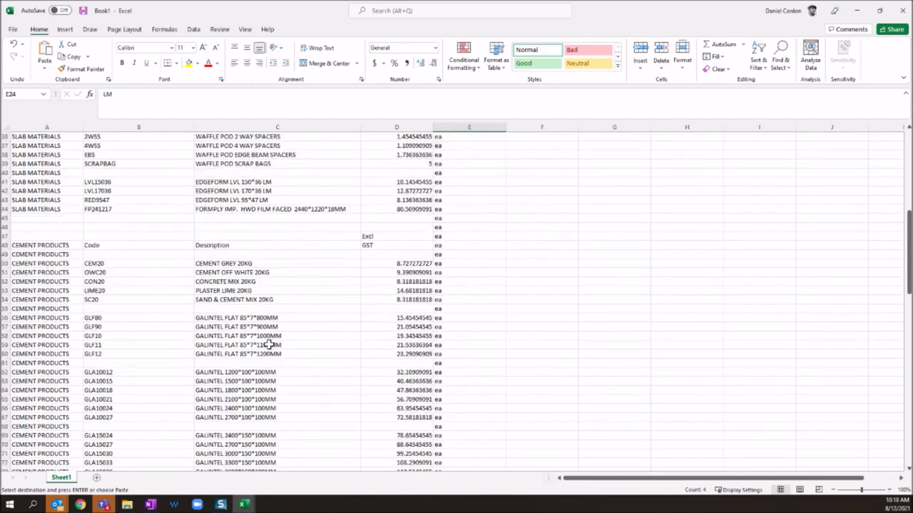
pyautogui.scroll(-10, 266, 347)
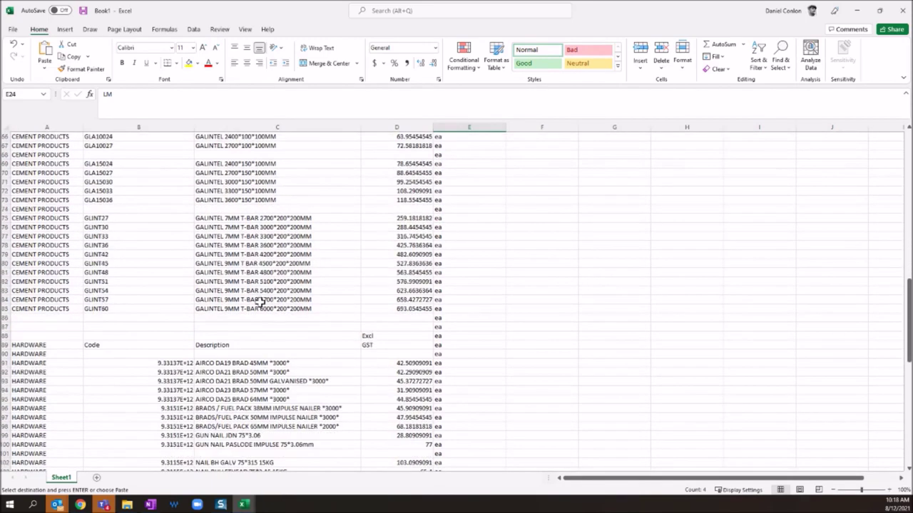
pyautogui.scroll(-13, 261, 303)
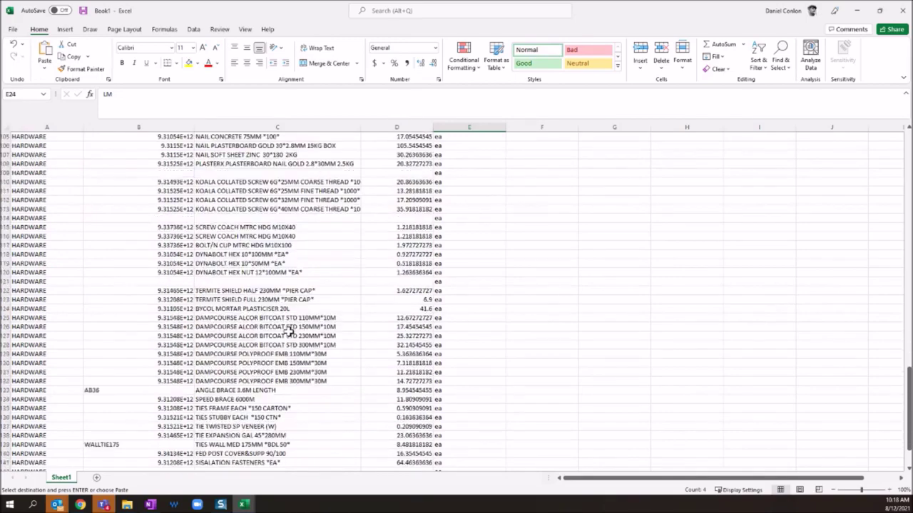
pyautogui.scroll(-4, 289, 332)
pyautogui.scroll(20, 288, 332)
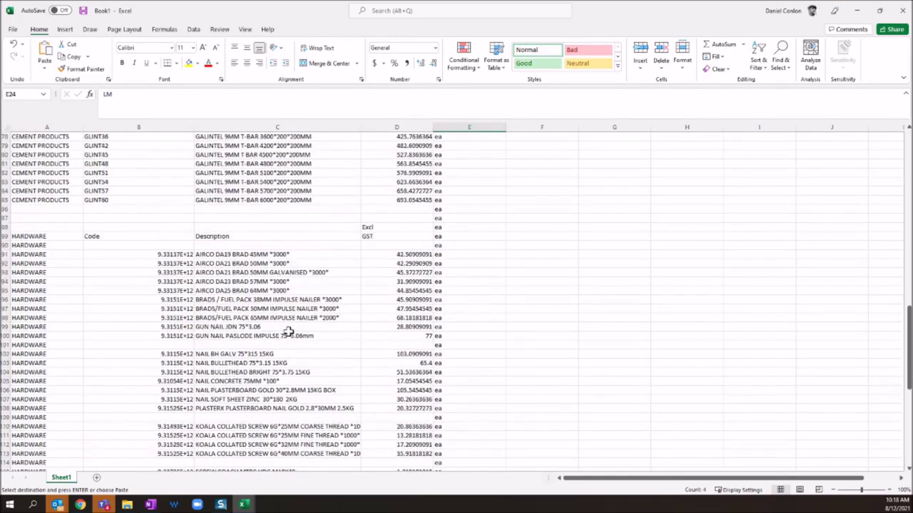
pyautogui.scroll(15, 289, 332)
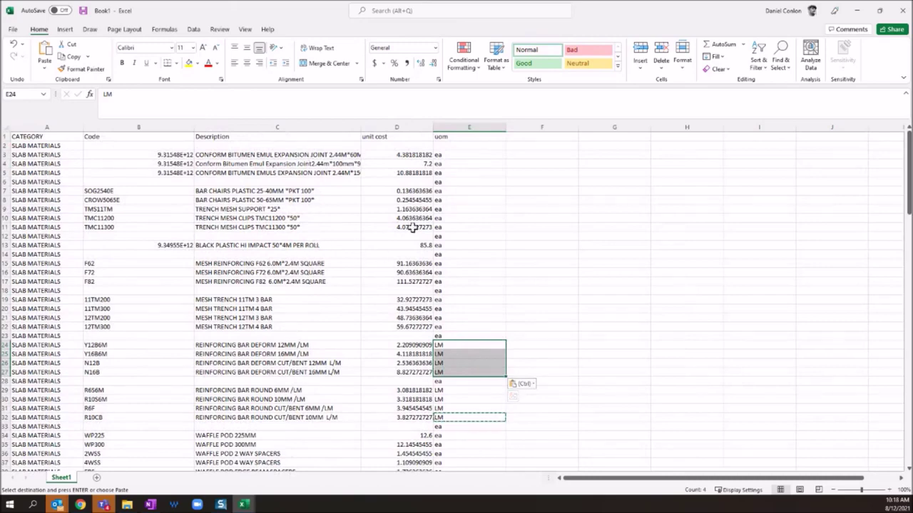
# - Insert a blank column before the CATEGORY column
pyautogui.click(339, 234)
pyautogui.rightClick(64, 128)
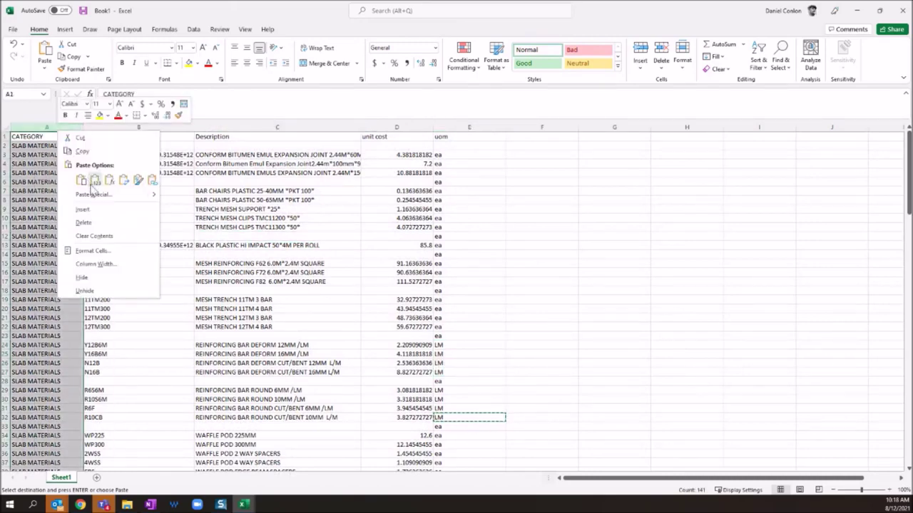
pyautogui.click(84, 210)
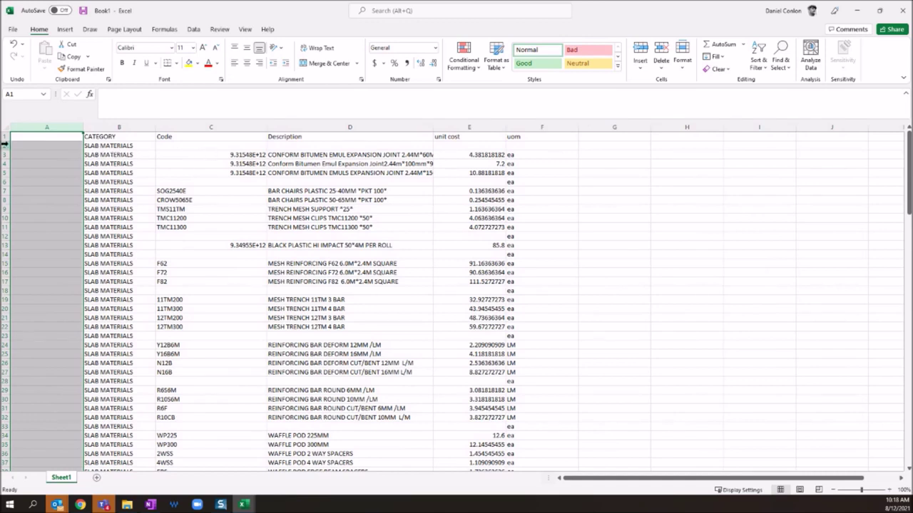
# - Enter the sequence numbers 1 to 5 in cells A2 to A6 of the blank column
pyautogui.click(184, 163)
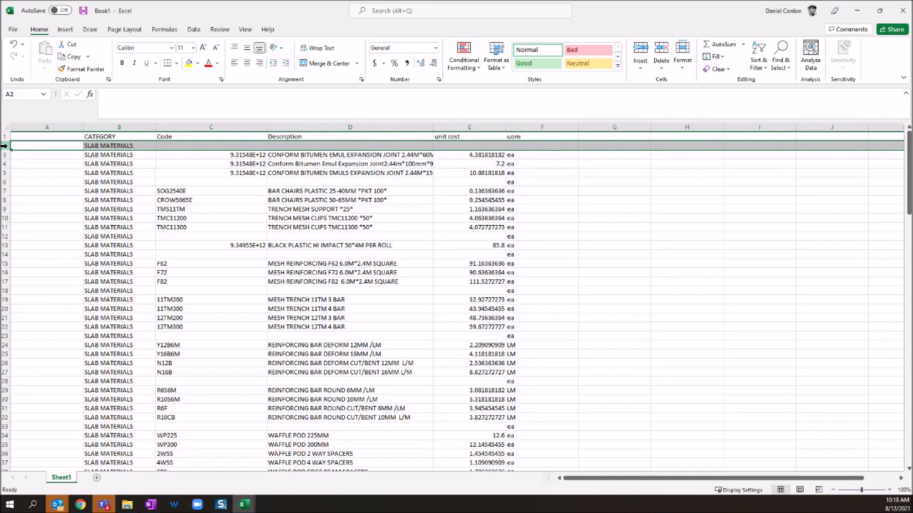
pyautogui.click(65, 144)
pyautogui.write('1')
pyautogui.press('Return')
pyautogui.write('2')
pyautogui.press('Return')
pyautogui.write('3')
pyautogui.press('Return')
pyautogui.write('4')
pyautogui.press('Return')
pyautogui.write('5')
pyautogui.click(57, 233)
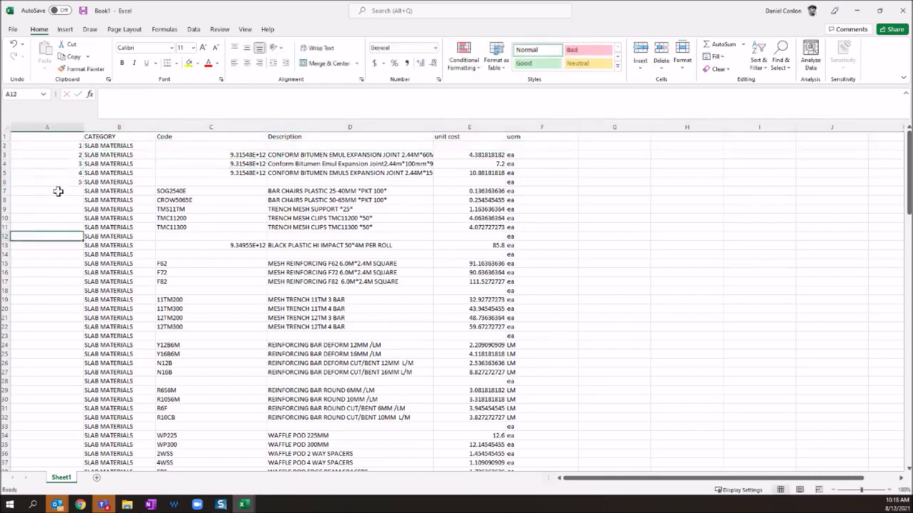
# - Extend the number series from A2:A6 down to the last hardware row, ending at 146
pyautogui.moveTo(66, 146); pyautogui.dragTo(65, 175)
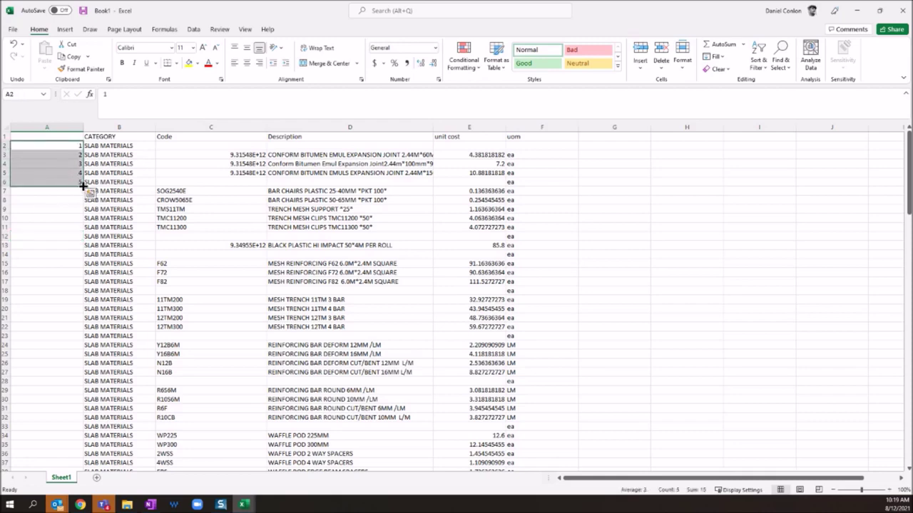
pyautogui.doubleClick(82, 179)
pyautogui.scroll(-20, 71, 217)
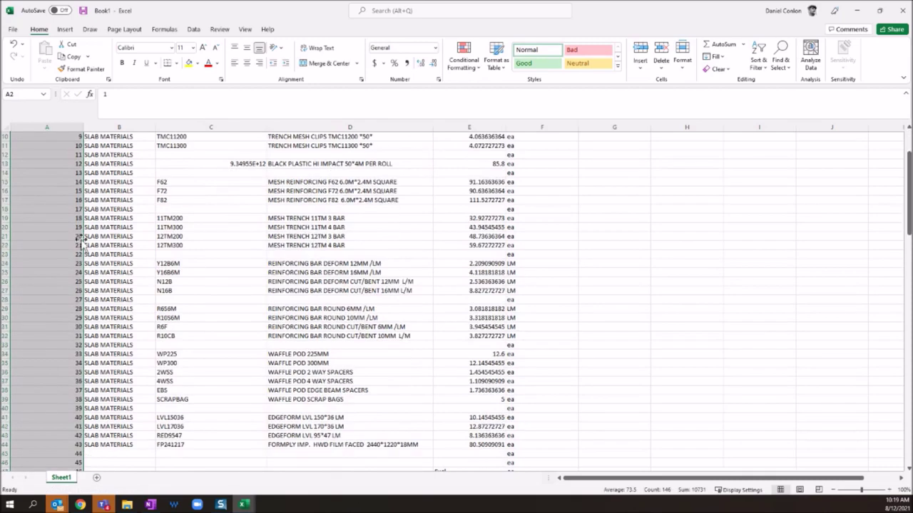
pyautogui.scroll(-20, 77, 327)
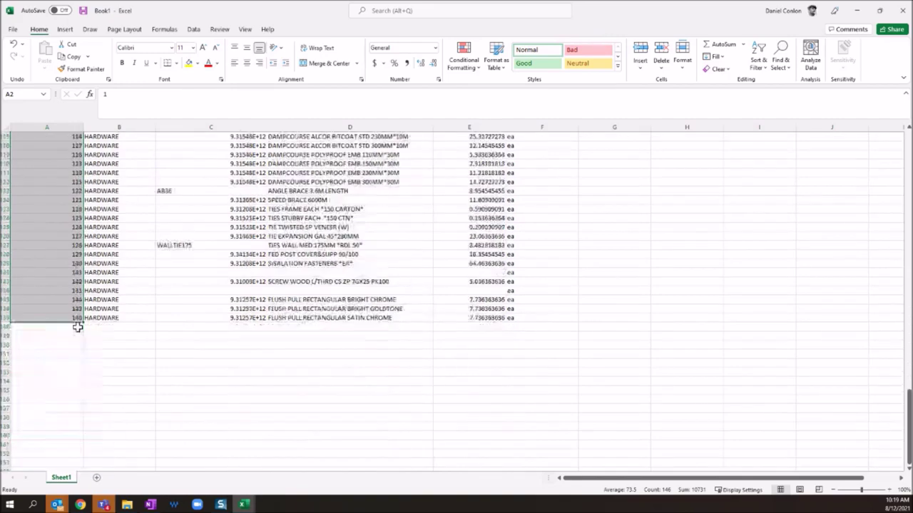
pyautogui.scroll(5, 76, 254)
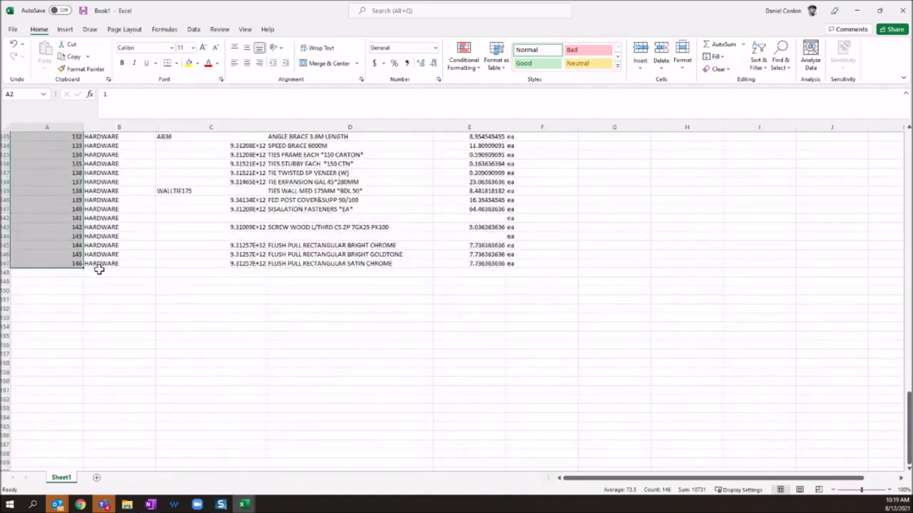
pyautogui.scroll(20, 99, 269)
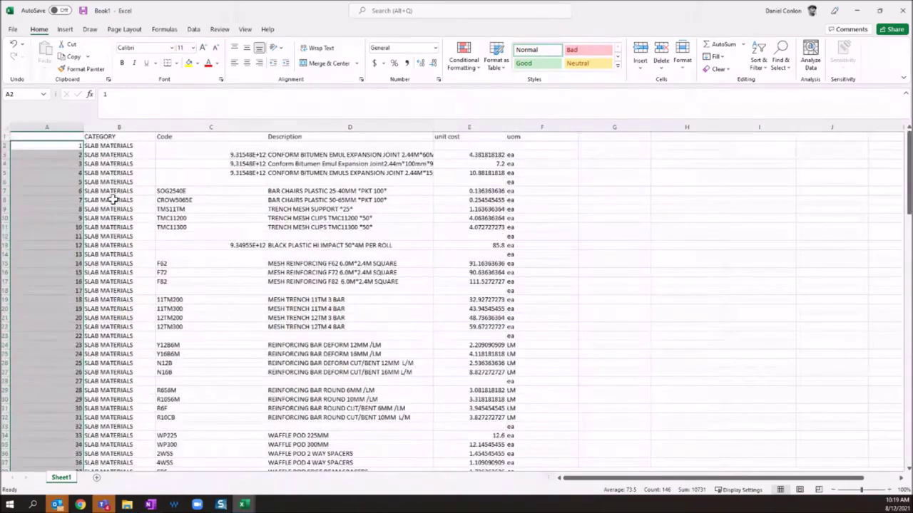
# - Sort the whole list by the Description column from A to Z, expanding the selection to the neighbouring columns
pyautogui.click(111, 183)
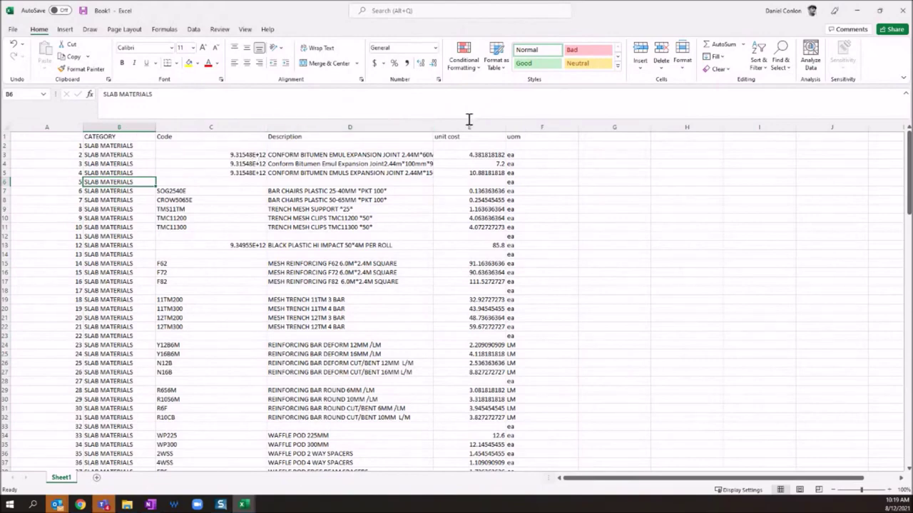
pyautogui.click(384, 127)
pyautogui.click(758, 64)
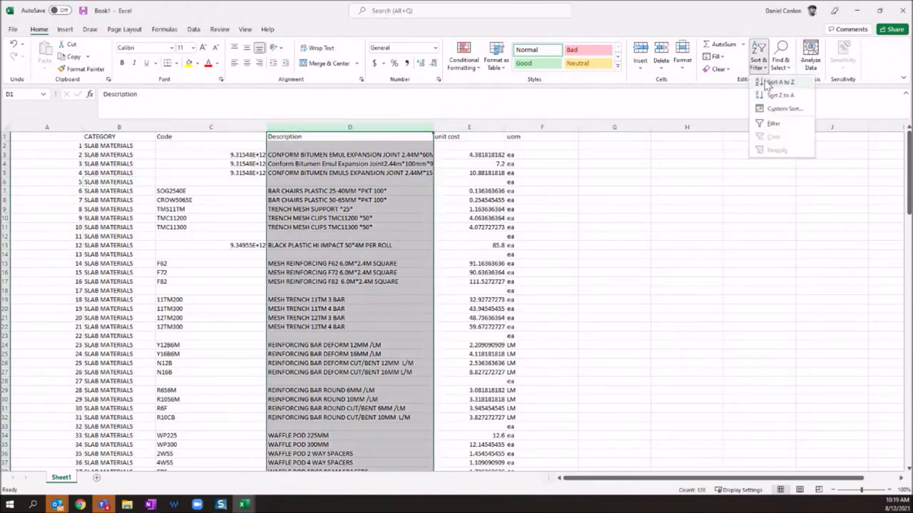
pyautogui.click(770, 84)
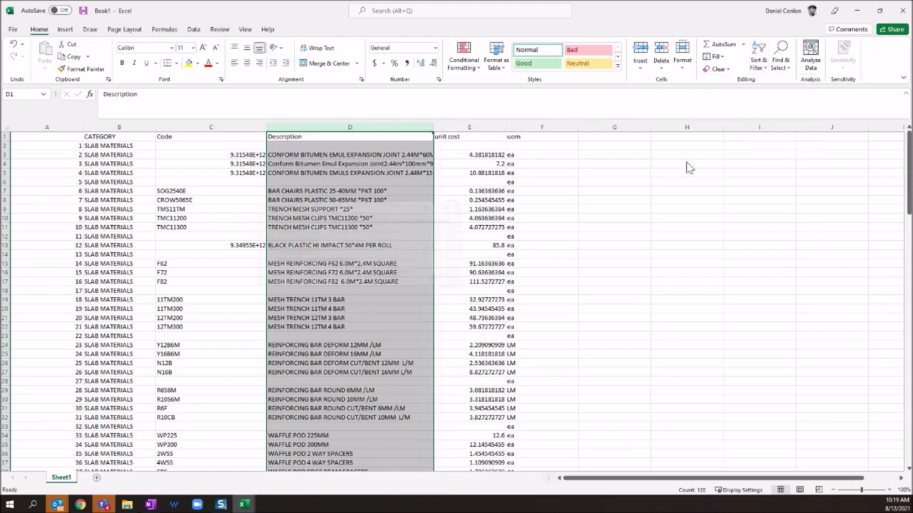
pyautogui.click(392, 277)
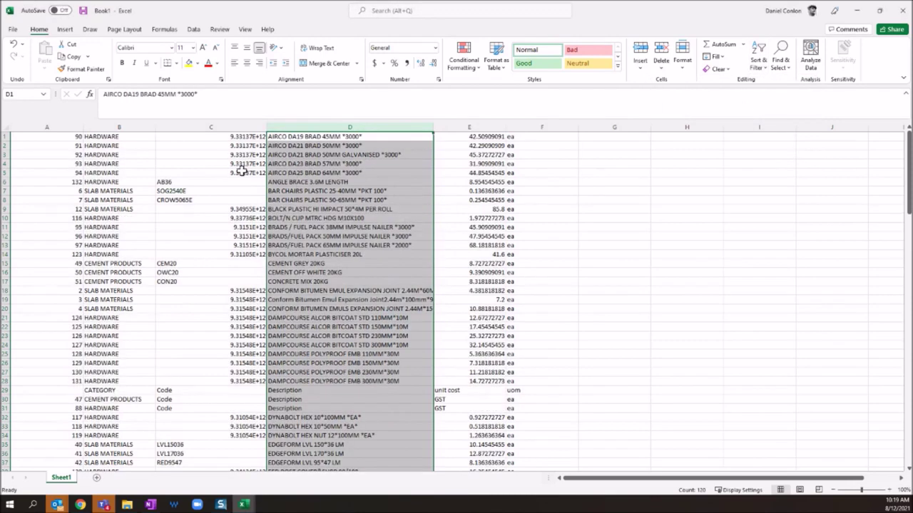
# - Clear all rows without a description at the end of the sorted list, from row 121 down
pyautogui.click(327, 137)
pyautogui.scroll(-12, 340, 309)
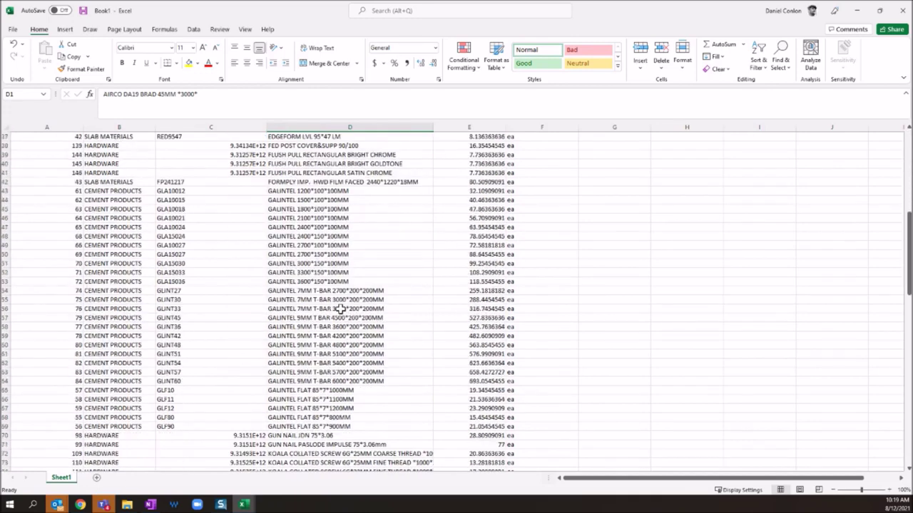
pyautogui.scroll(-20, 341, 309)
pyautogui.scroll(-3, 337, 318)
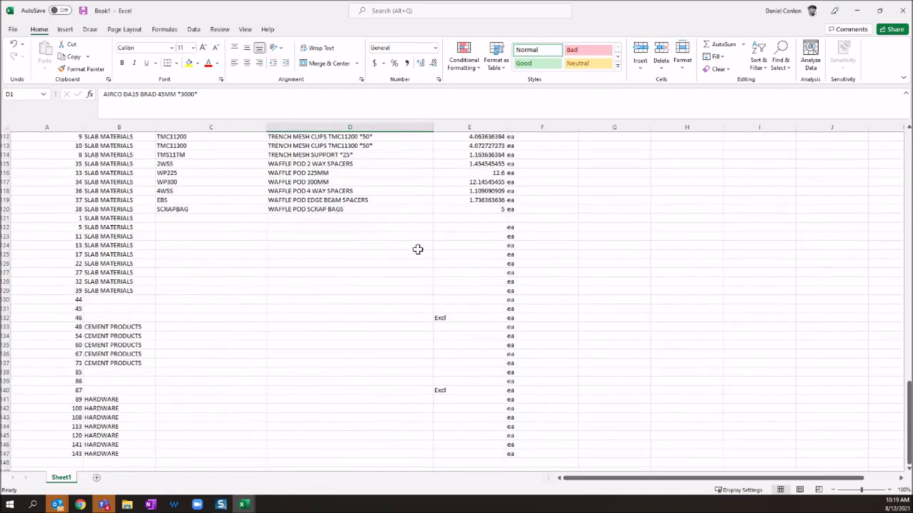
pyautogui.click(367, 218)
pyautogui.moveTo(6, 217); pyautogui.dragTo(33, 450)
pyautogui.press('Delete')
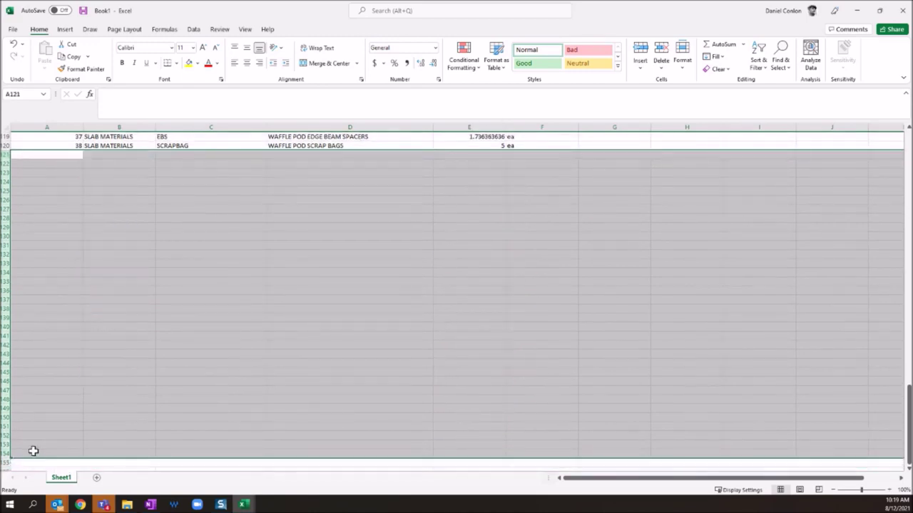
# - Restore the original item order by sorting the whole list on the column A sequence numbers, smallest to largest
pyautogui.scroll(19, 128, 234)
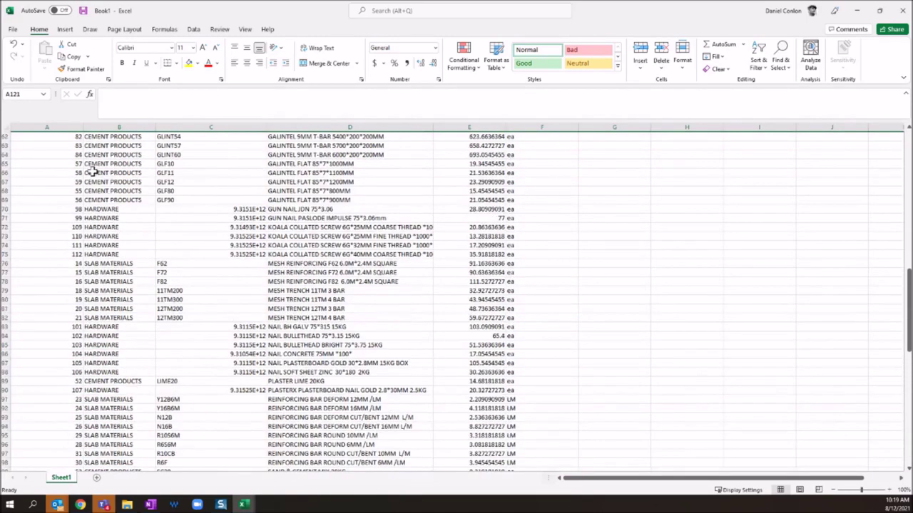
pyautogui.click(67, 126)
pyautogui.click(759, 68)
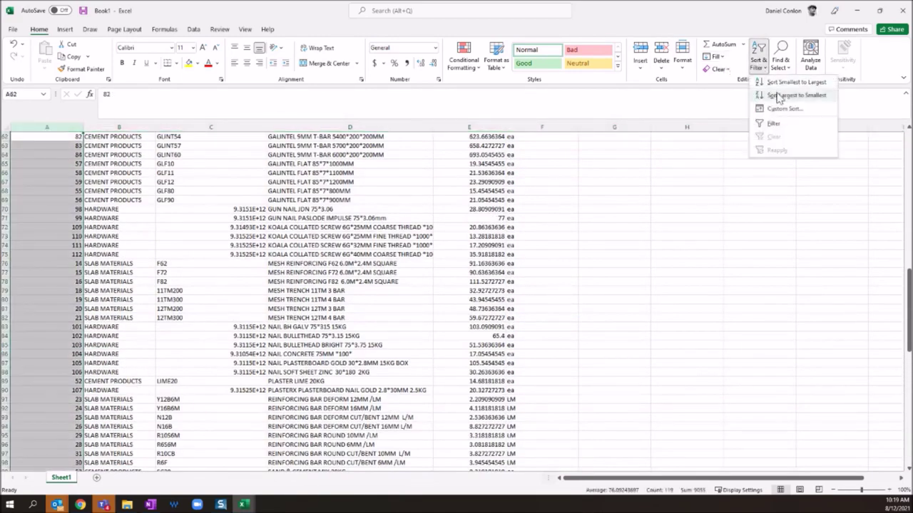
pyautogui.click(777, 93)
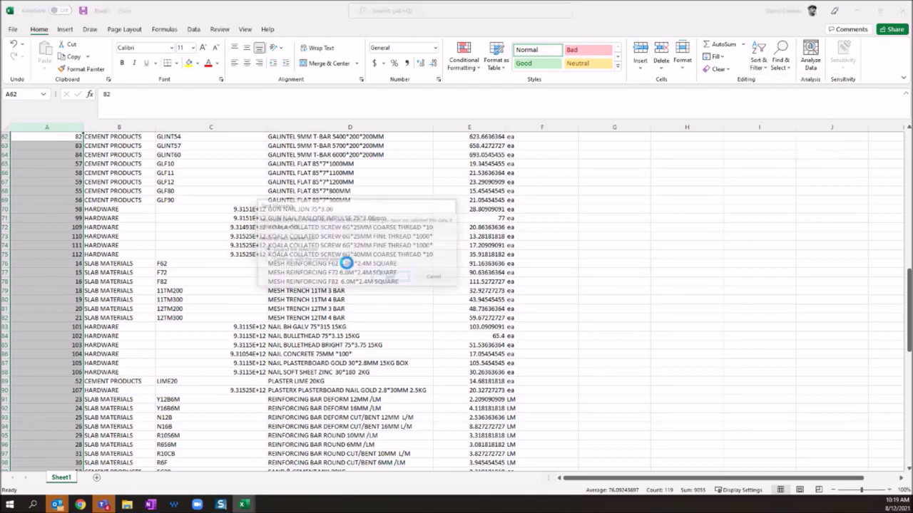
pyautogui.click(391, 278)
pyautogui.scroll(20, 87, 213)
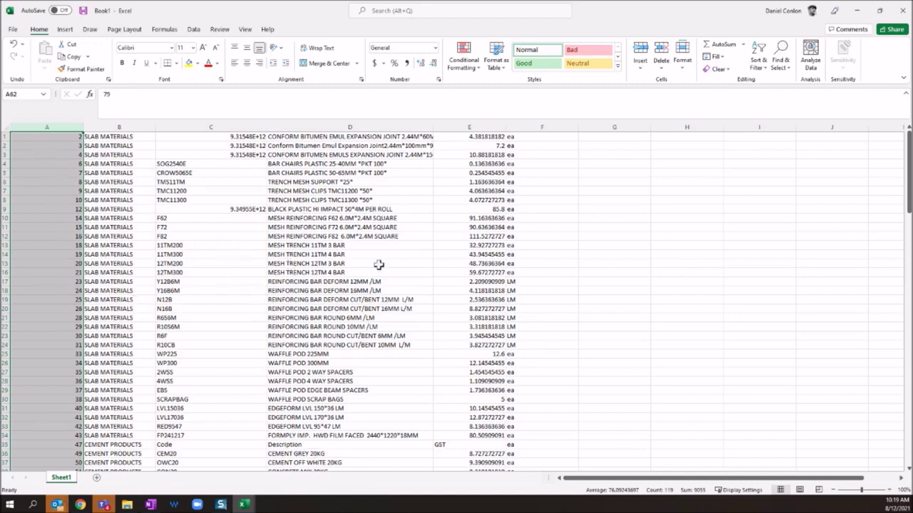
# - Insert the header row from row 120 at the end of the list above the first item row
pyautogui.scroll(-20, 378, 264)
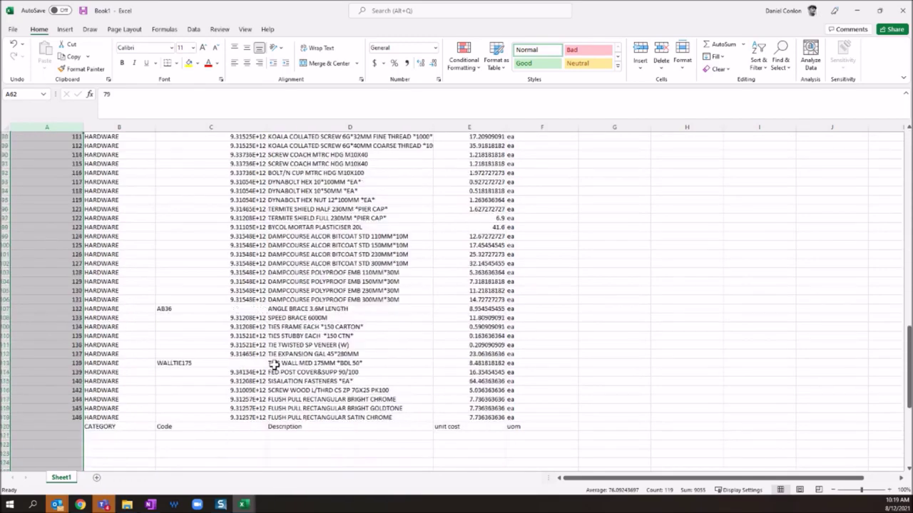
pyautogui.click(5, 426)
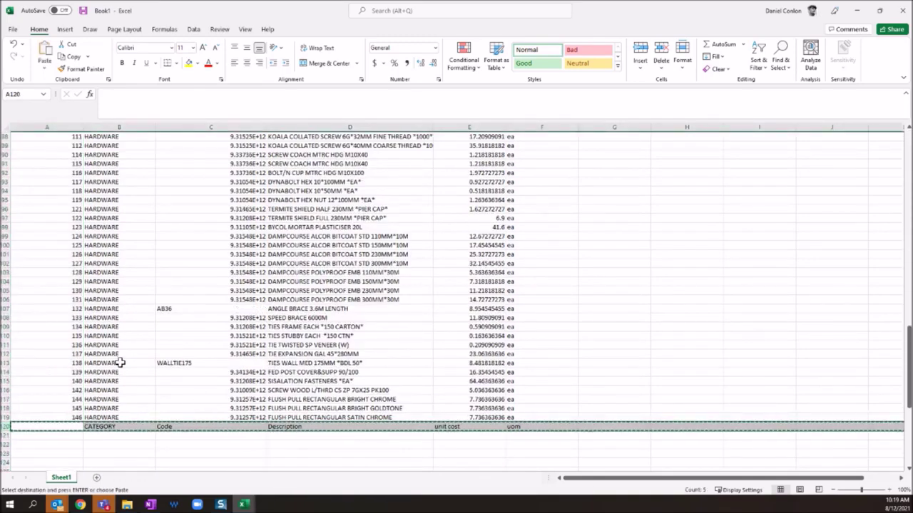
pyautogui.hotkey('ctrl', 'c')
pyautogui.scroll(20, 122, 326)
pyautogui.scroll(6, 108, 267)
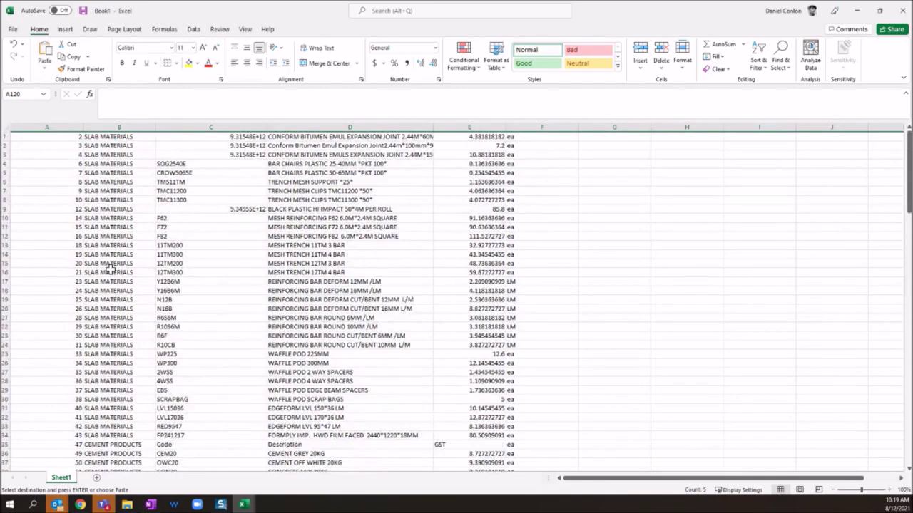
pyautogui.rightClick(6, 136)
pyautogui.click(37, 216)
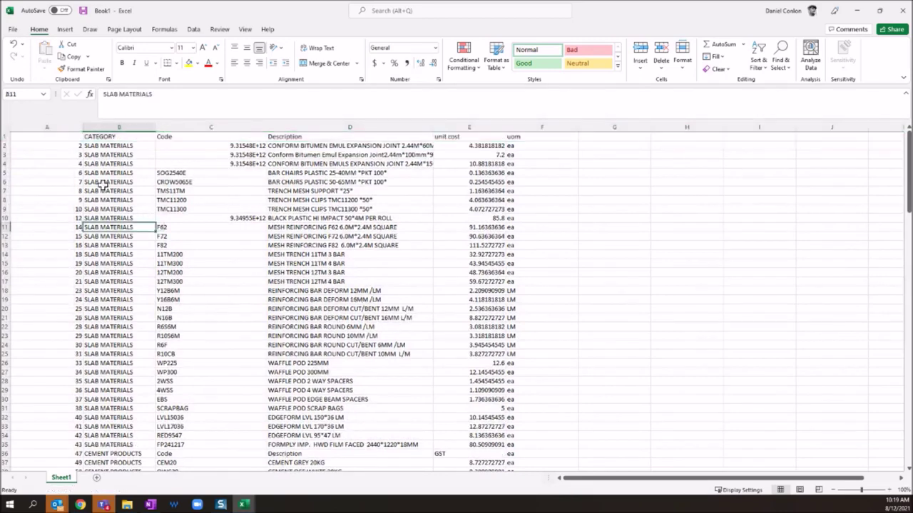
# - Delete the sequence number column in front of CATEGORY
pyautogui.click(56, 127)
pyautogui.rightClick(56, 127)
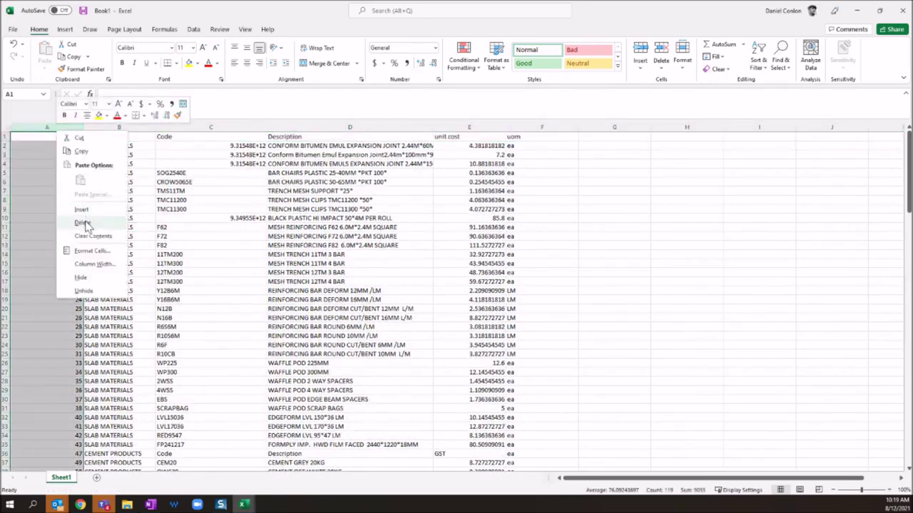
pyautogui.click(84, 224)
pyautogui.click(132, 183)
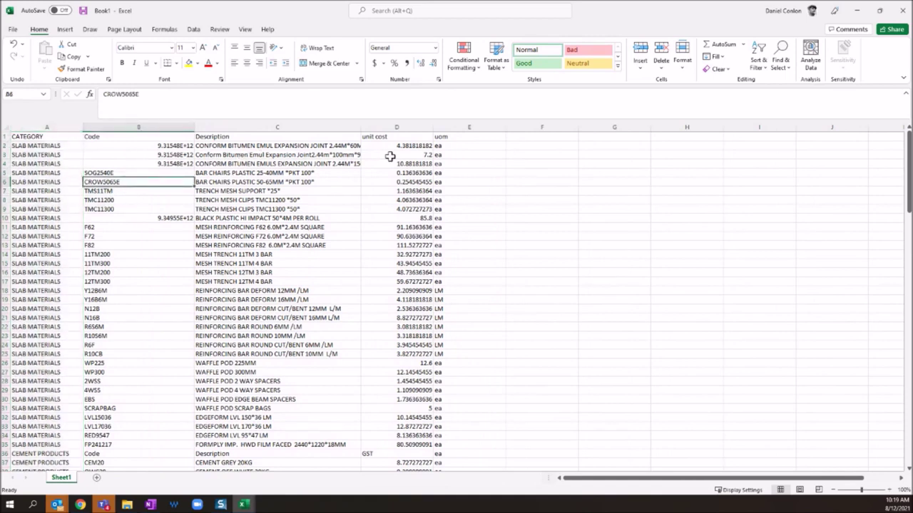
# - Insert a blank column between the Description and unit cost columns
pyautogui.click(440, 154)
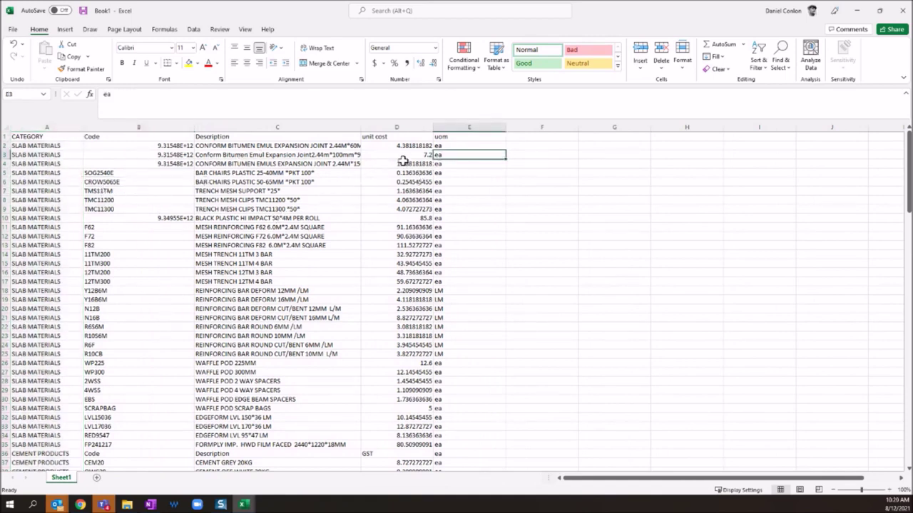
pyautogui.rightClick(368, 122)
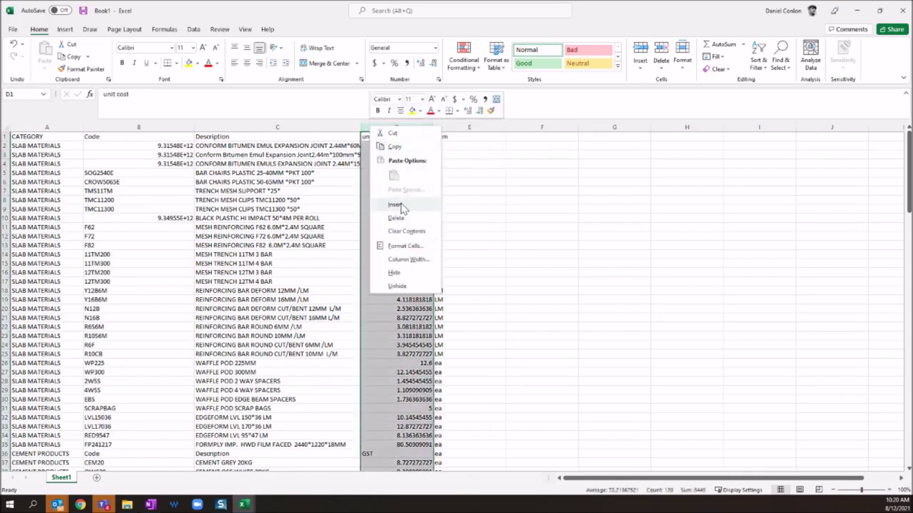
pyautogui.click(400, 208)
pyautogui.click(382, 145)
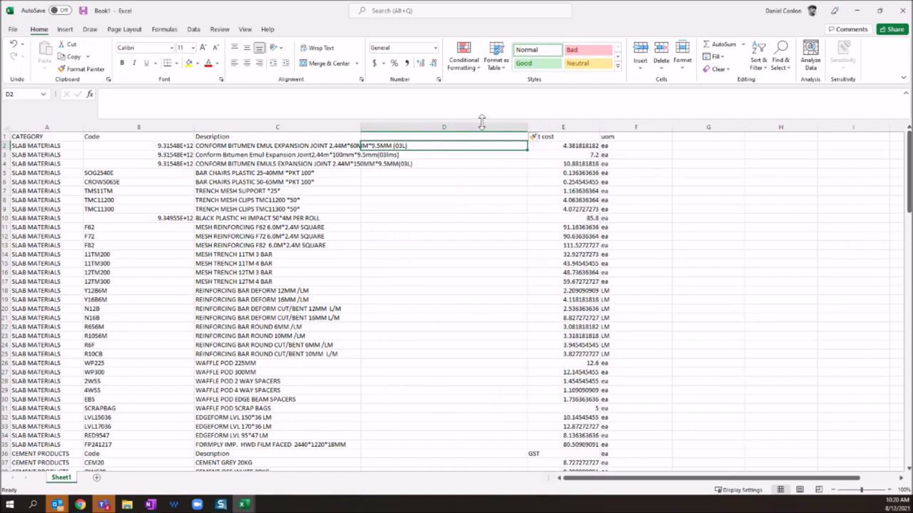
pyautogui.write('=')
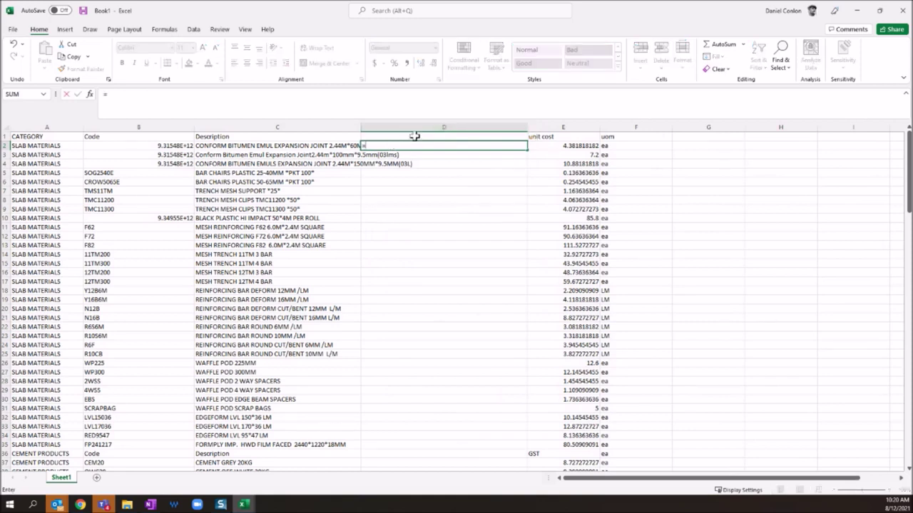
pyautogui.press('Escape')
# - Widen the Description column so its longest descriptions fit
pyautogui.doubleClick(362, 126)
pyautogui.moveTo(343, 147); pyautogui.dragTo(424, 321)
pyautogui.moveTo(423, 131); pyautogui.dragTo(426, 153)
# - Enter the formula =LEN(C2) in cell D2 to count the characters of the first description
pyautogui.click(440, 149)
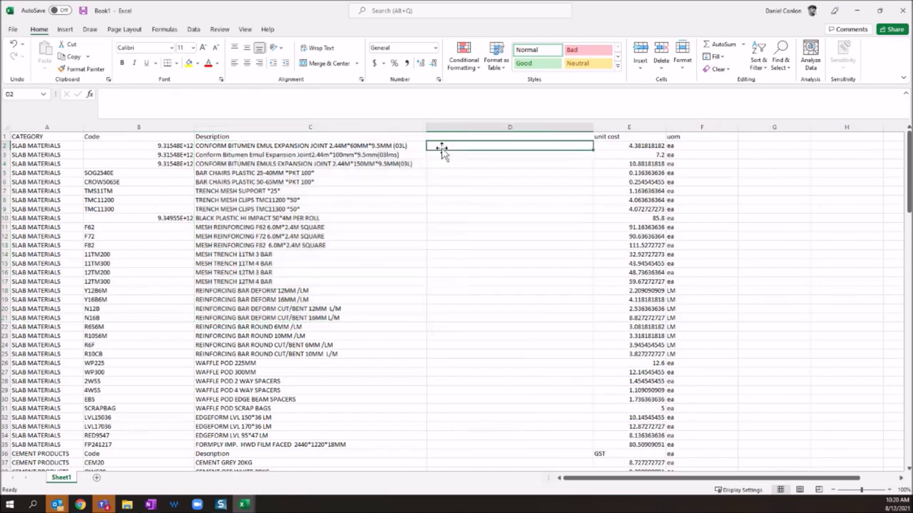
pyautogui.write('=')
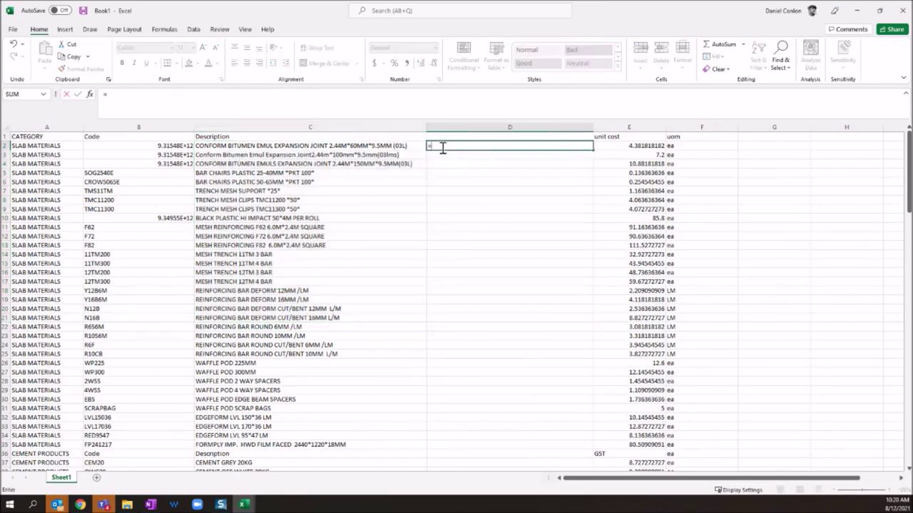
pyautogui.write('len')
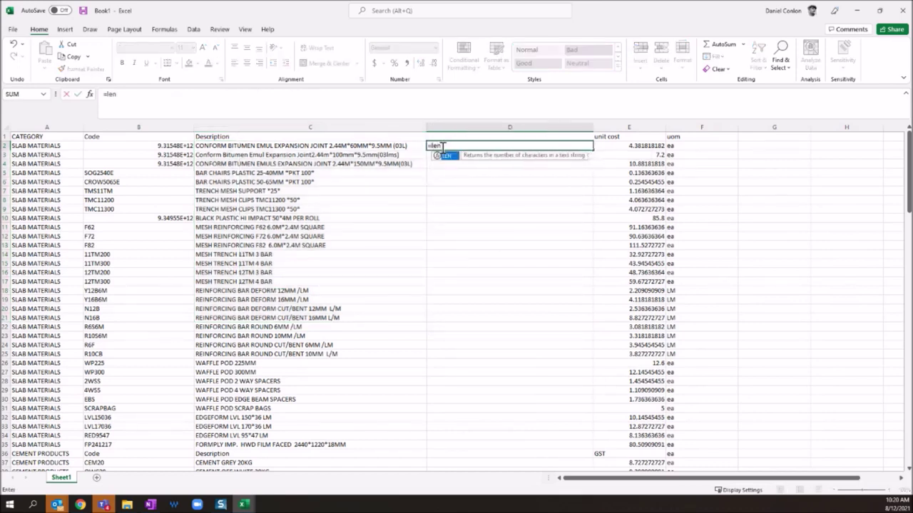
pyautogui.write('(')
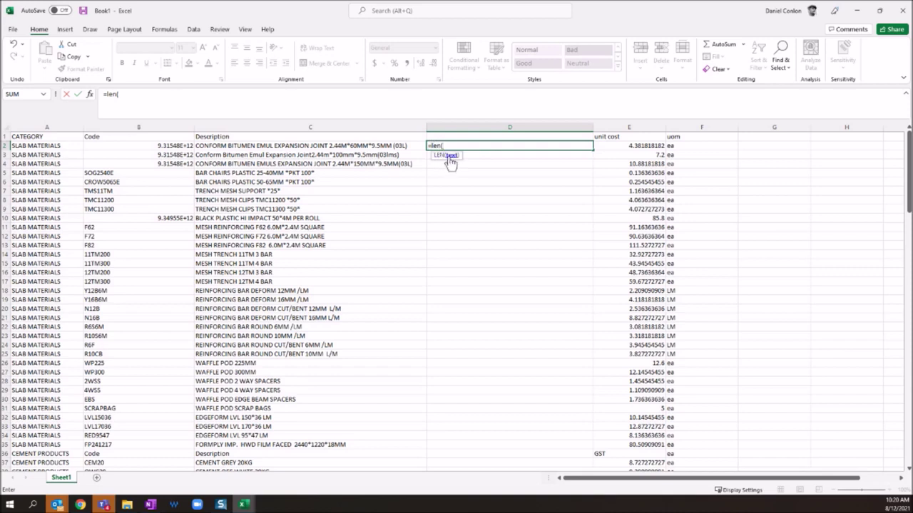
pyautogui.click(385, 146)
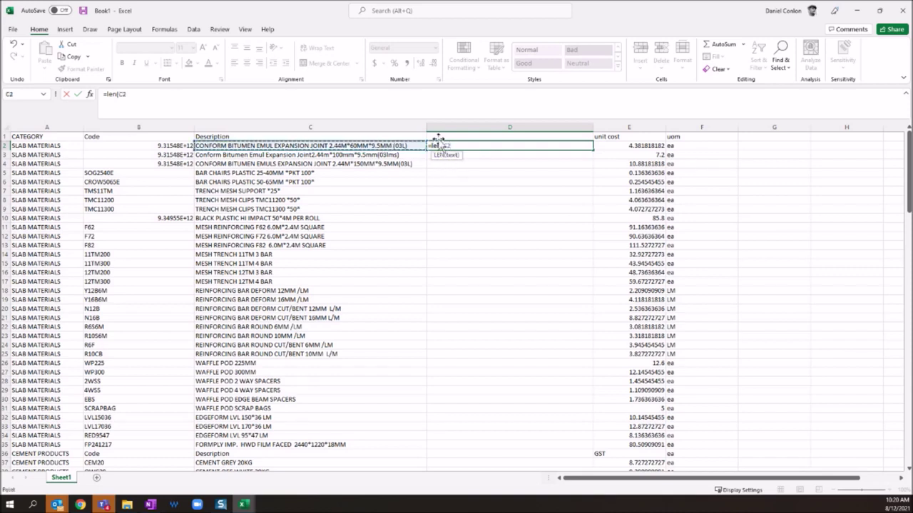
pyautogui.press('Return')
# - Fill the LEN formula from D2 down to the last item row and review the description lengths
pyautogui.click(565, 147)
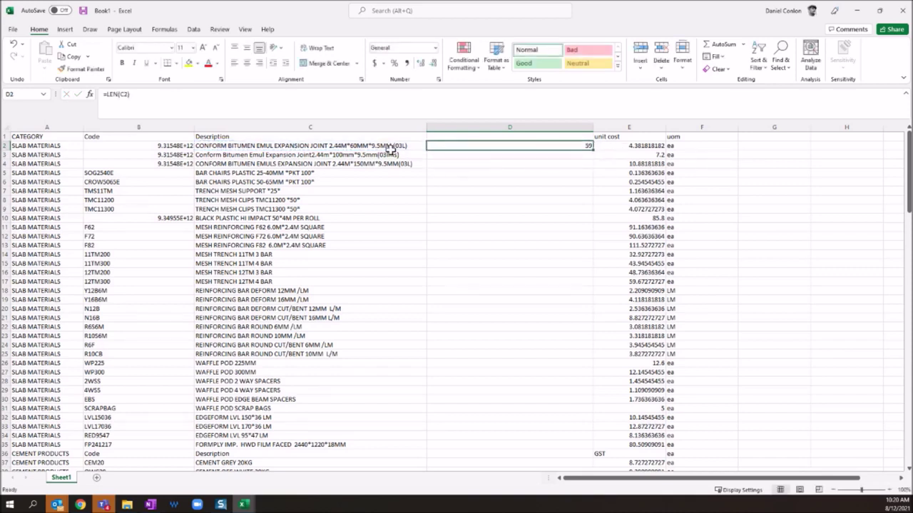
pyautogui.doubleClick(593, 149)
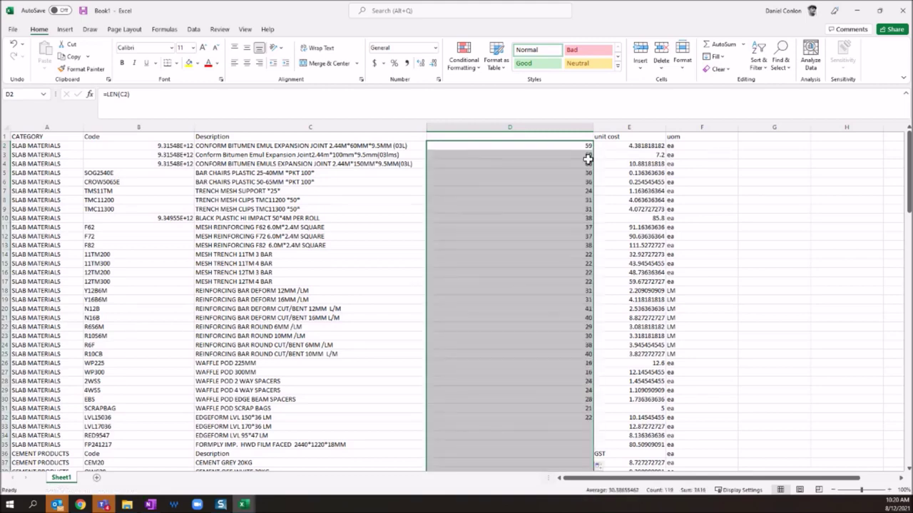
pyautogui.scroll(-10, 564, 336)
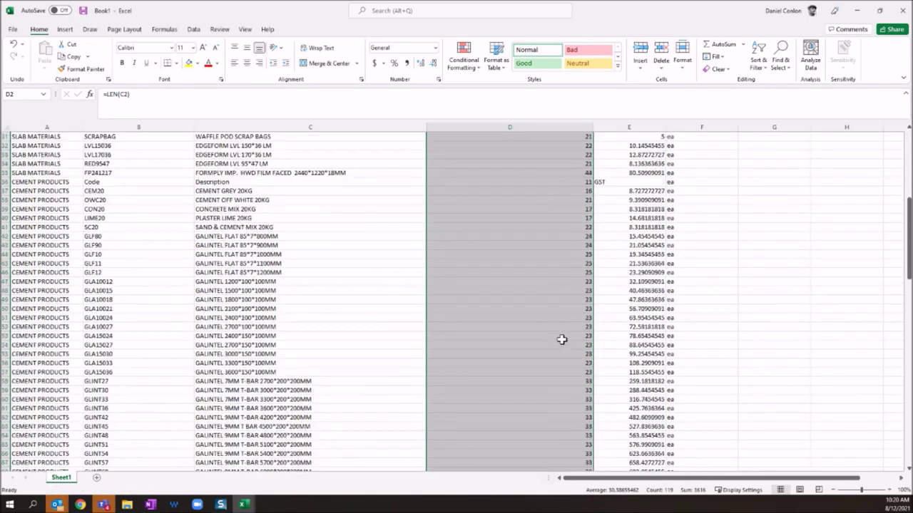
pyautogui.scroll(10, 560, 328)
pyautogui.scroll(1, 560, 327)
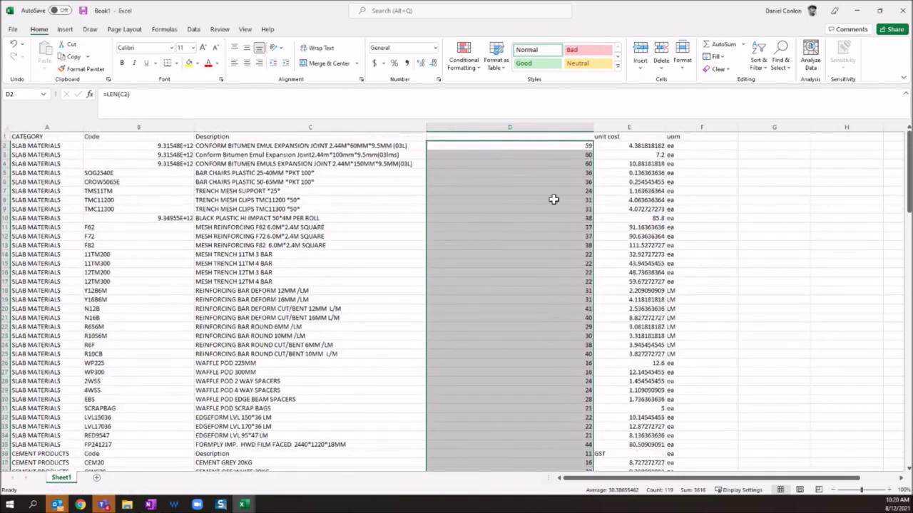
# - Highlight values greater than 250 in column D with a conditional formatting rule and check the whole list for overlong descriptions
pyautogui.click(539, 126)
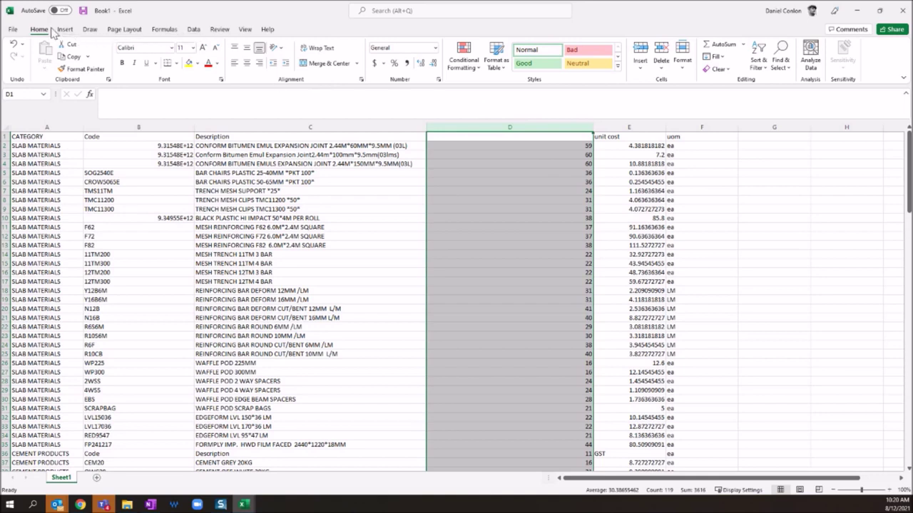
pyautogui.click(464, 59)
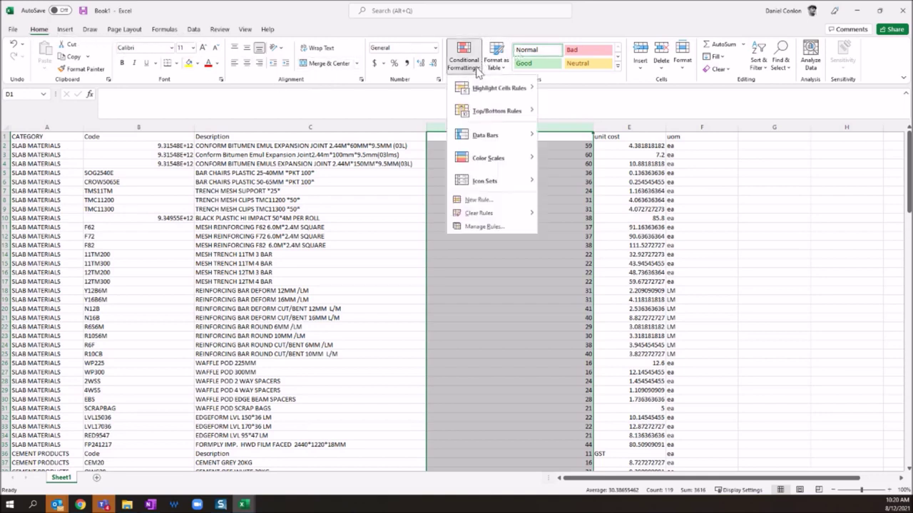
pyautogui.moveTo(487, 92)
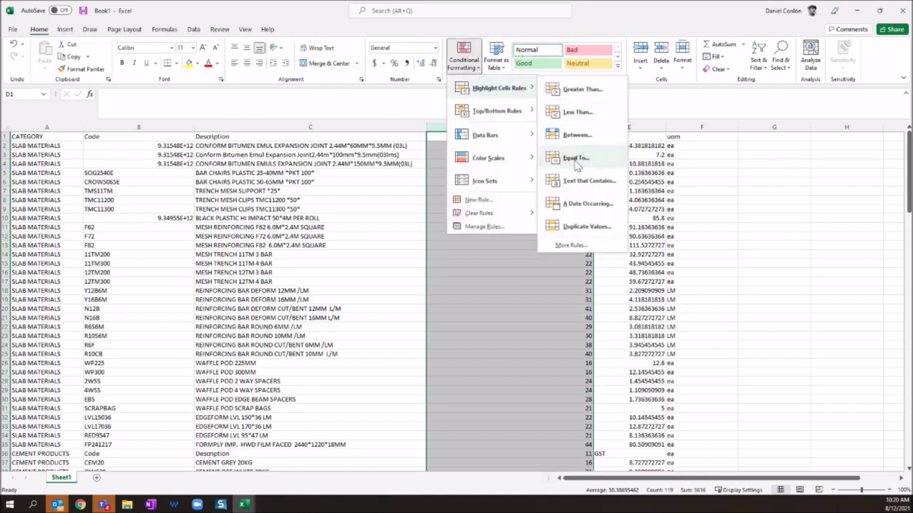
pyautogui.moveTo(484, 135)
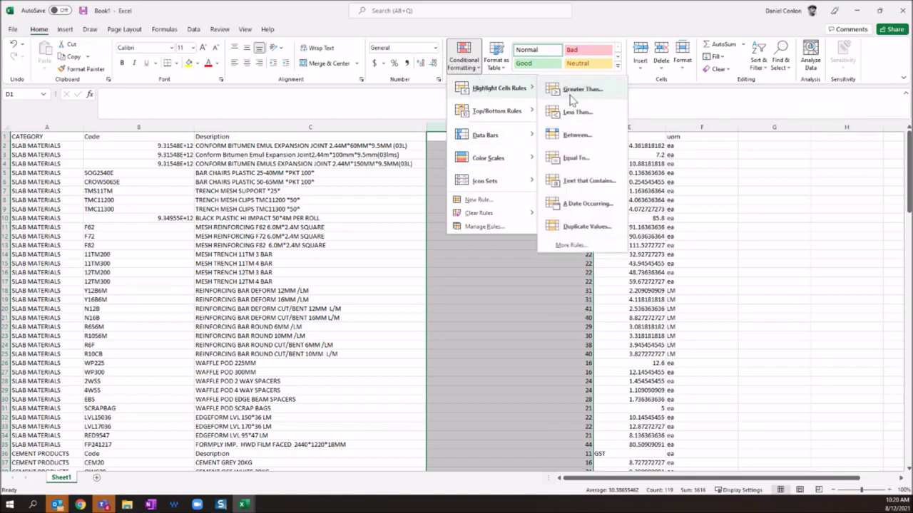
pyautogui.click(570, 95)
pyautogui.write('250')
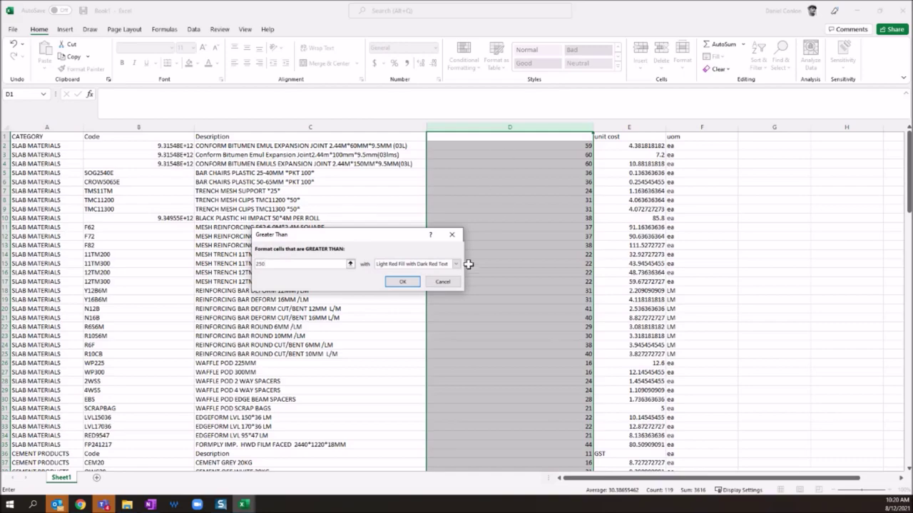
pyautogui.click(403, 282)
pyautogui.scroll(-10, 516, 266)
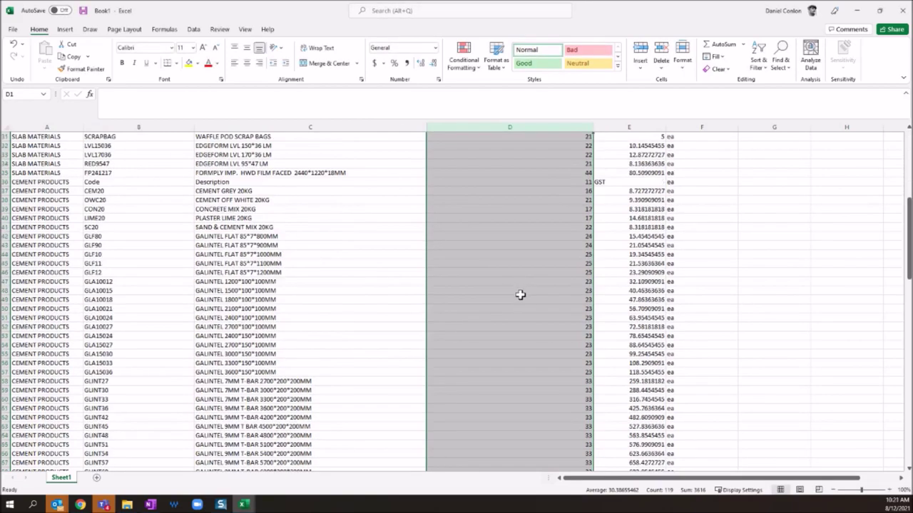
pyautogui.scroll(-20, 521, 293)
pyautogui.scroll(15, 521, 296)
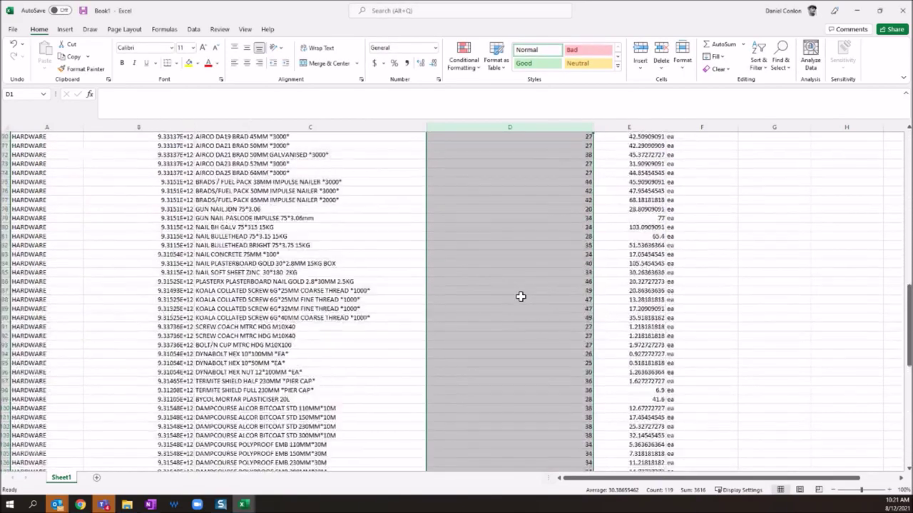
pyautogui.scroll(20, 521, 296)
# - Delete the character-count column between Description and unit cost
pyautogui.rightClick(516, 126)
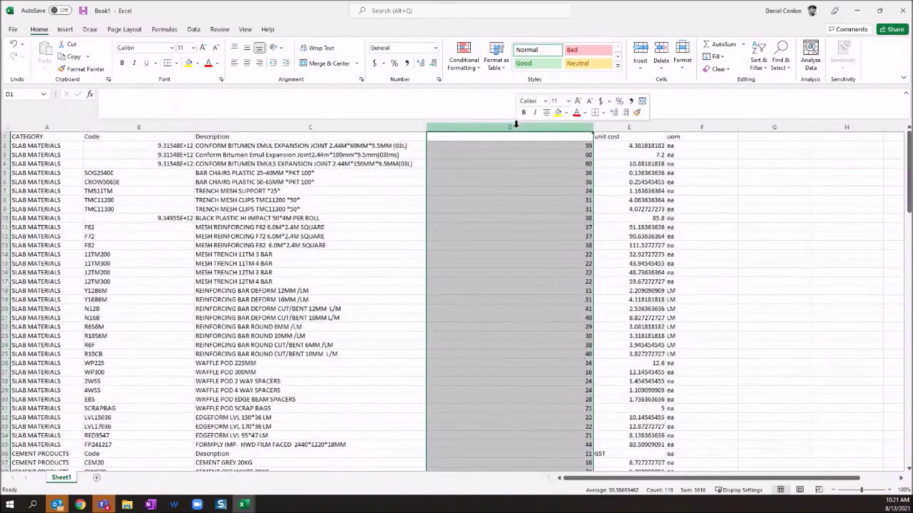
pyautogui.click(554, 221)
pyautogui.click(448, 237)
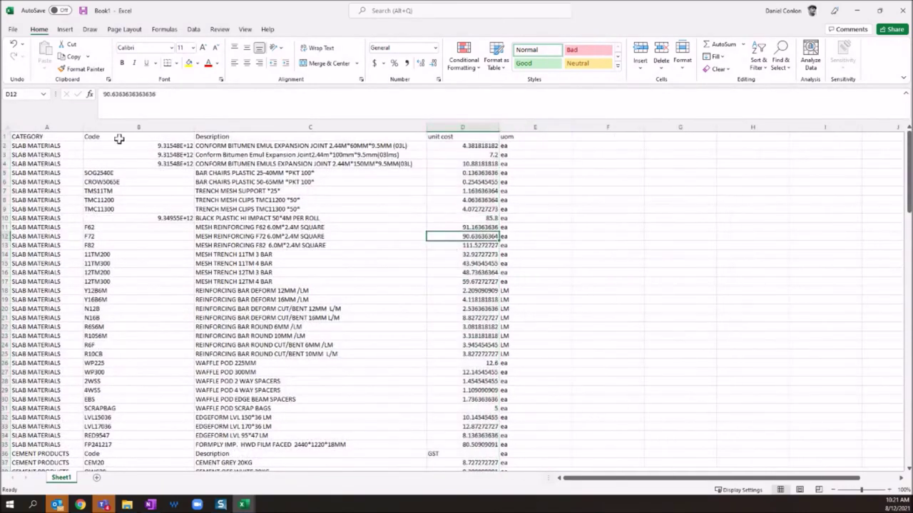
# - Highlight duplicate values in the Code column with a conditional formatting rule
pyautogui.click(134, 126)
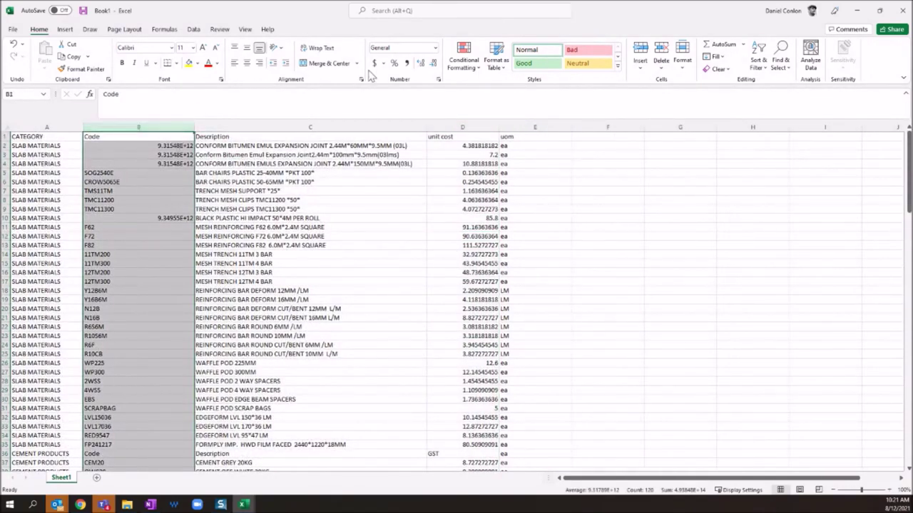
pyautogui.click(465, 61)
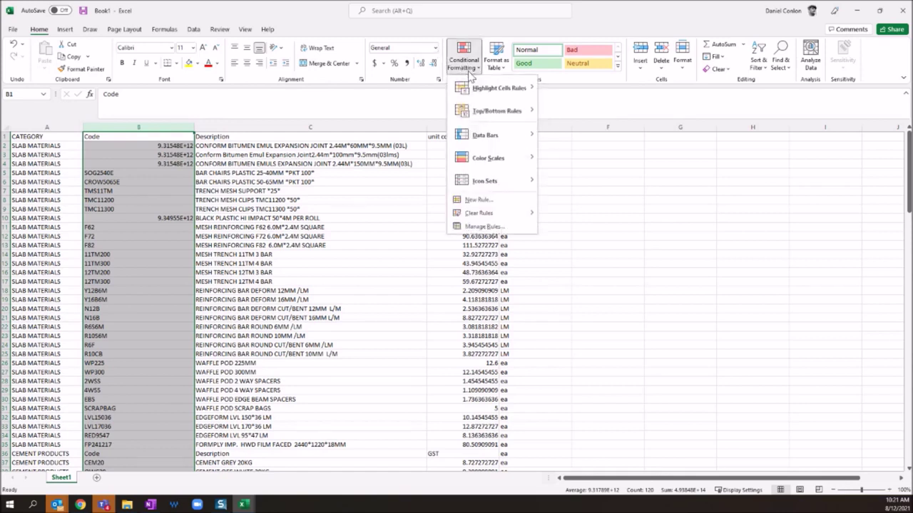
pyautogui.moveTo(473, 95)
pyautogui.moveTo(499, 89)
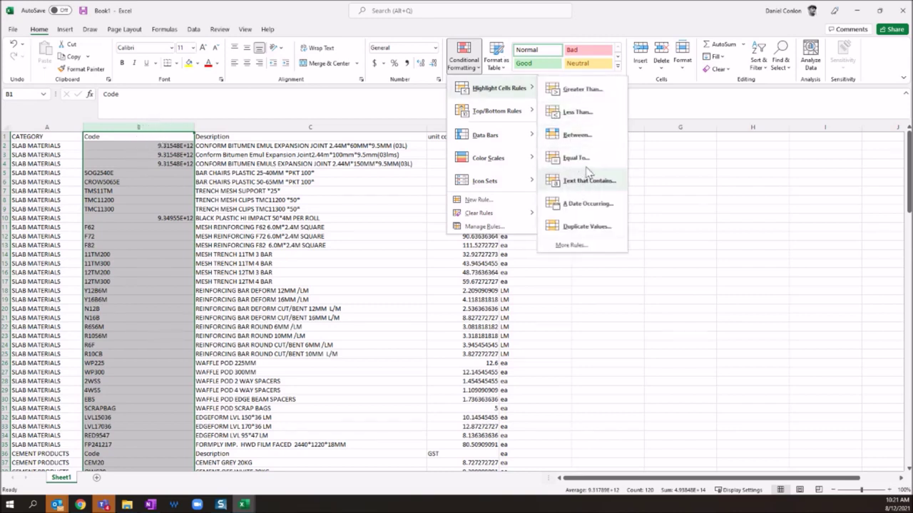
pyautogui.click(578, 227)
pyautogui.click(361, 273)
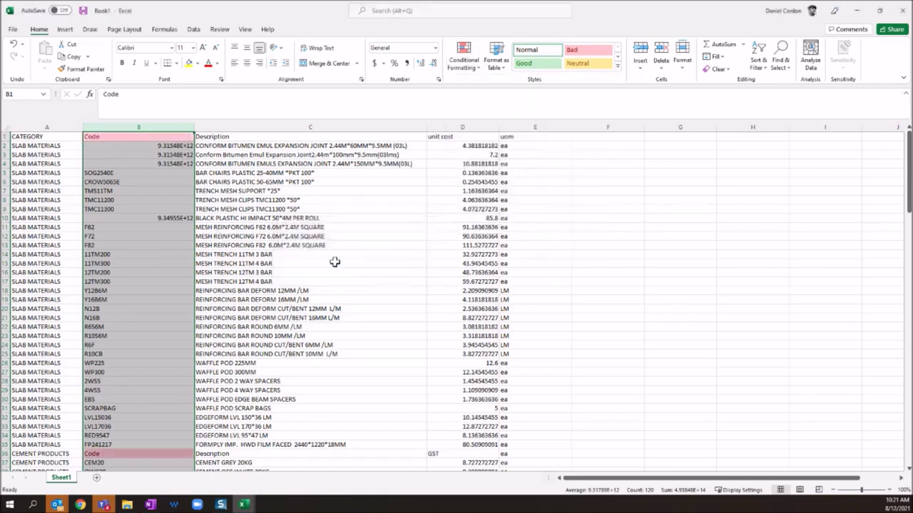
# - Delete the leftover header rows 36 and 69 at the start of the CEMENT PRODUCTS and HARDWARE items
pyautogui.scroll(-4, 154, 263)
pyautogui.scroll(-14, 160, 342)
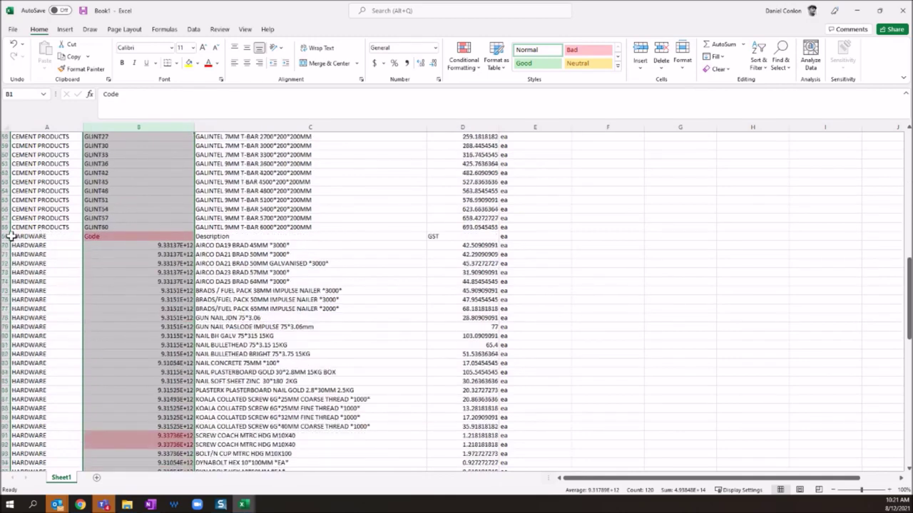
pyautogui.click(7, 236)
pyautogui.scroll(-2, 19, 357)
pyautogui.scroll(-9, 21, 388)
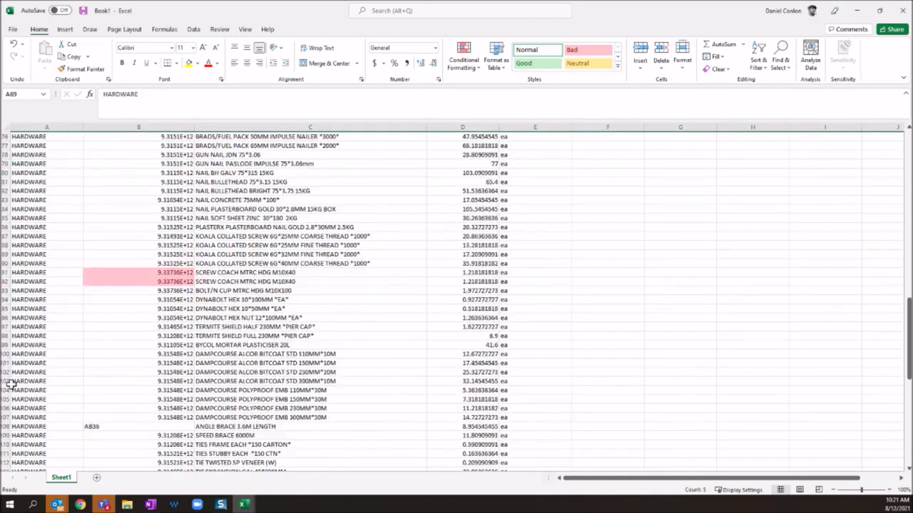
pyautogui.scroll(17, 59, 366)
pyautogui.scroll(12, 63, 335)
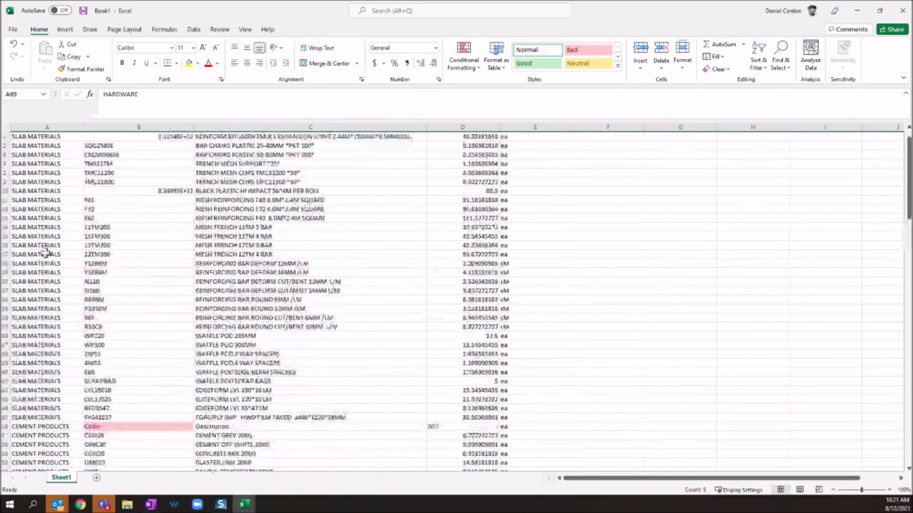
pyautogui.click(5, 426)
pyautogui.scroll(1, 43, 389)
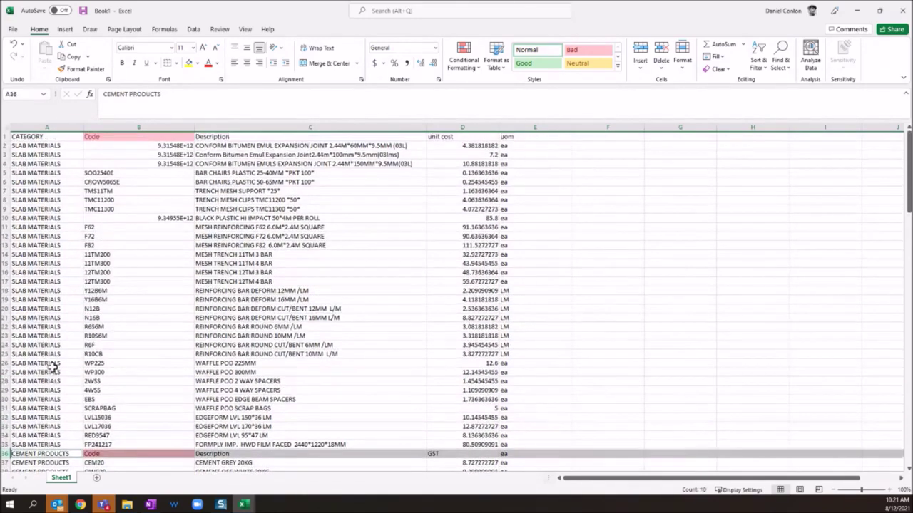
pyautogui.scroll(-12, 57, 357)
pyautogui.scroll(4, 26, 222)
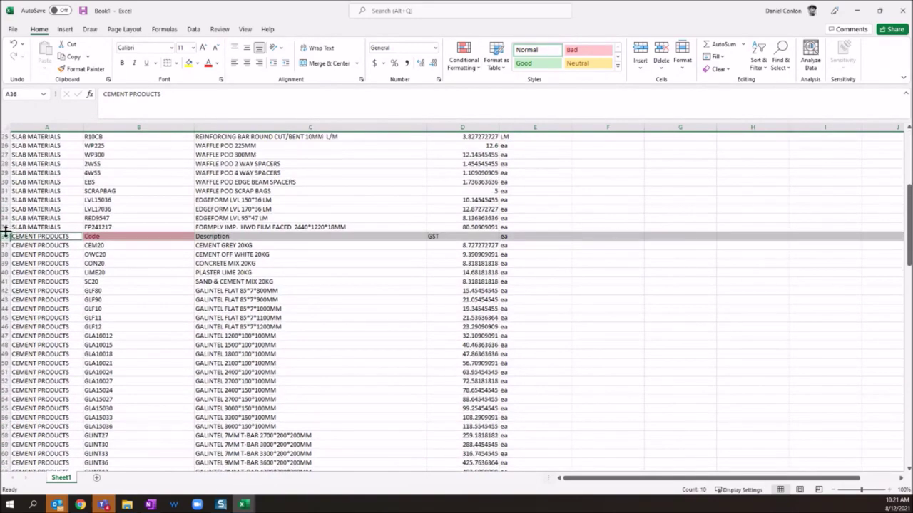
pyautogui.rightClick(7, 236)
pyautogui.click(32, 326)
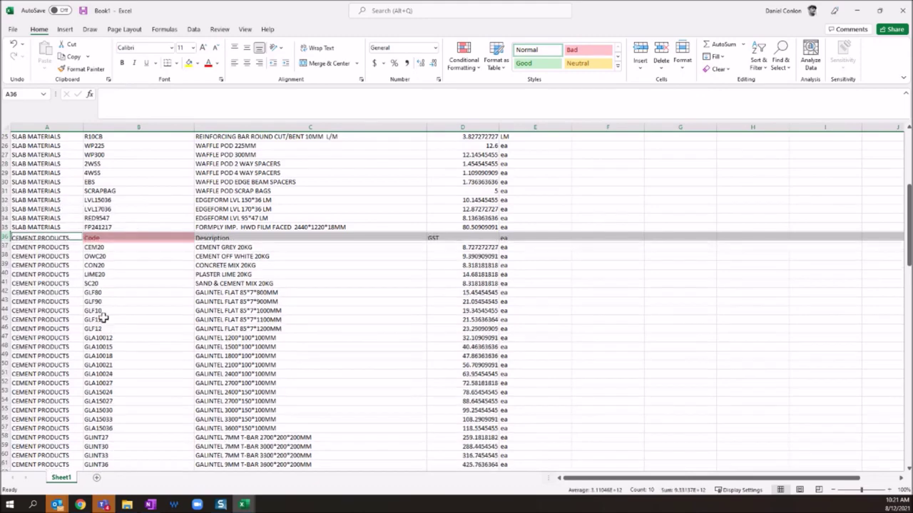
# - Delete row 90, the second of the two duplicate SCREW COACH MTRC HDG M10X40 items
pyautogui.scroll(-3, 114, 311)
pyautogui.scroll(-4, 115, 310)
pyautogui.scroll(-6, 116, 311)
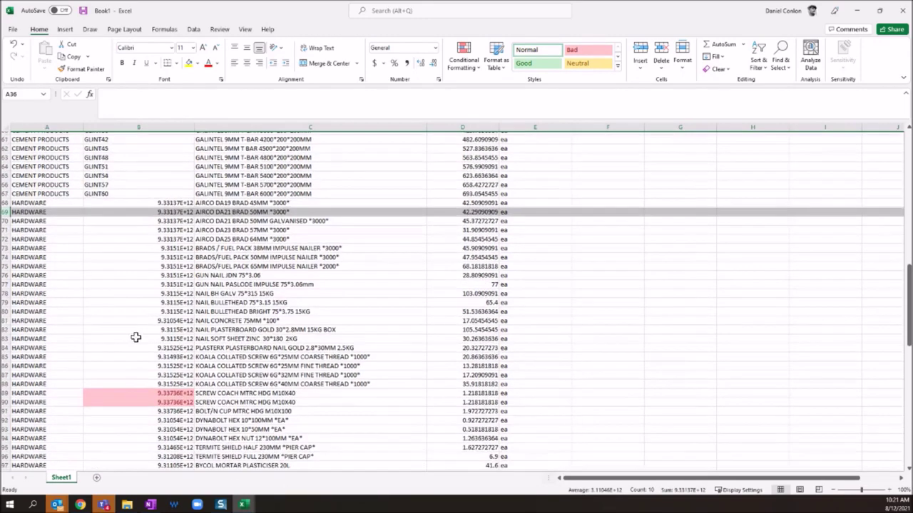
pyautogui.moveTo(182, 363); pyautogui.dragTo(182, 368)
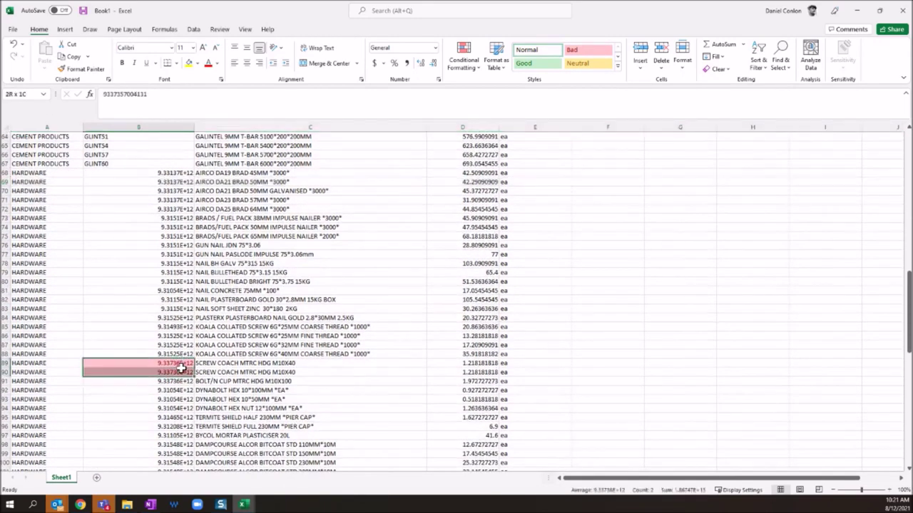
pyautogui.moveTo(43, 363); pyautogui.dragTo(477, 372)
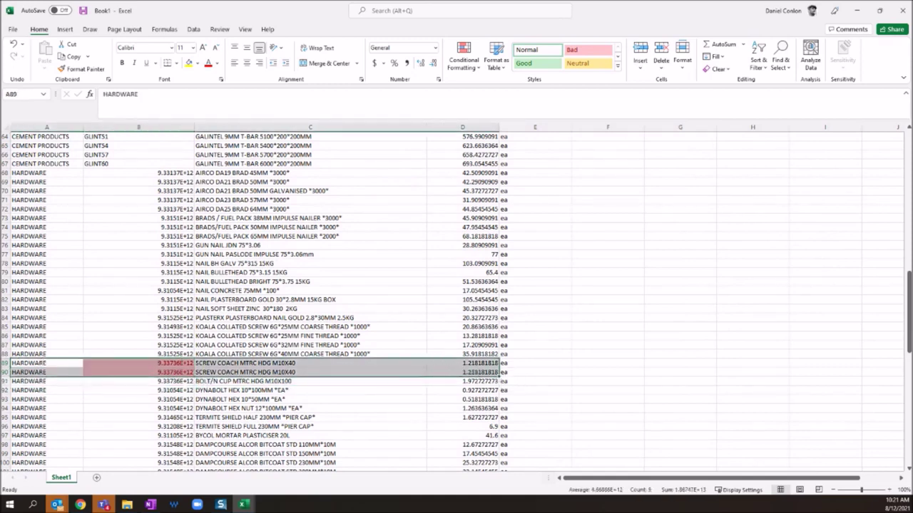
pyautogui.rightClick(7, 372)
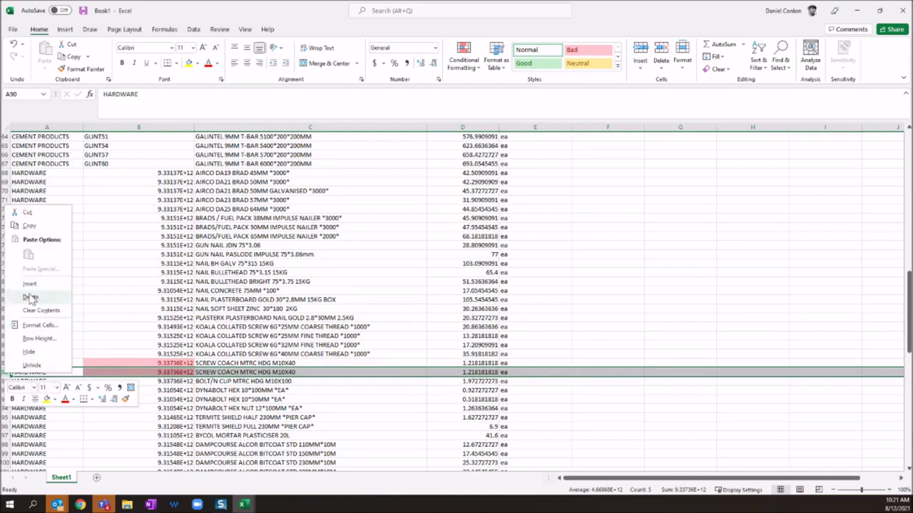
pyautogui.click(30, 298)
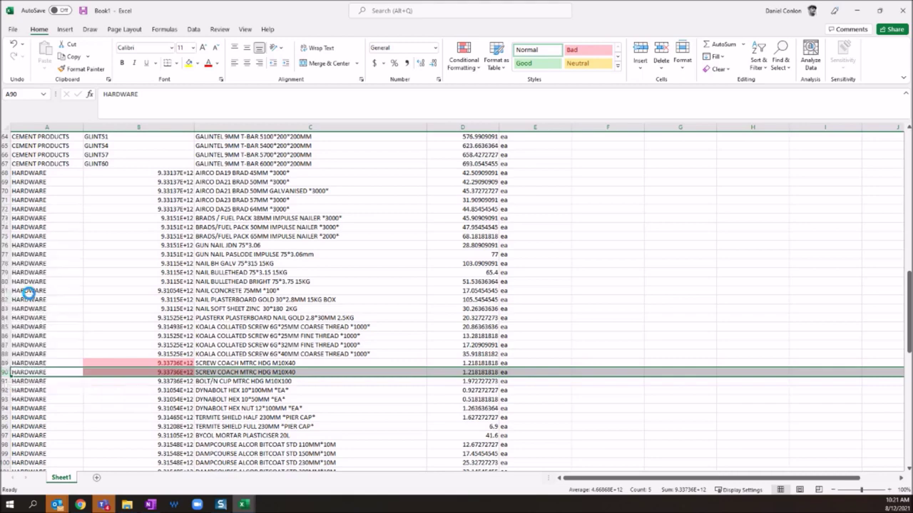
pyautogui.click(225, 311)
pyautogui.scroll(20, 337, 318)
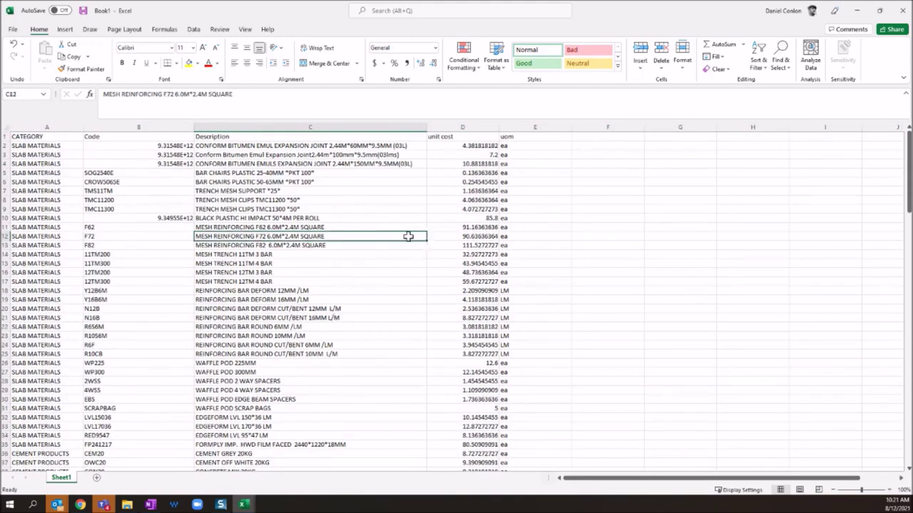
# - Switch to the Example supplier list workbook and copy the entire LANE DOOR FURNITURE sheet
pyautogui.moveTo(244, 501)
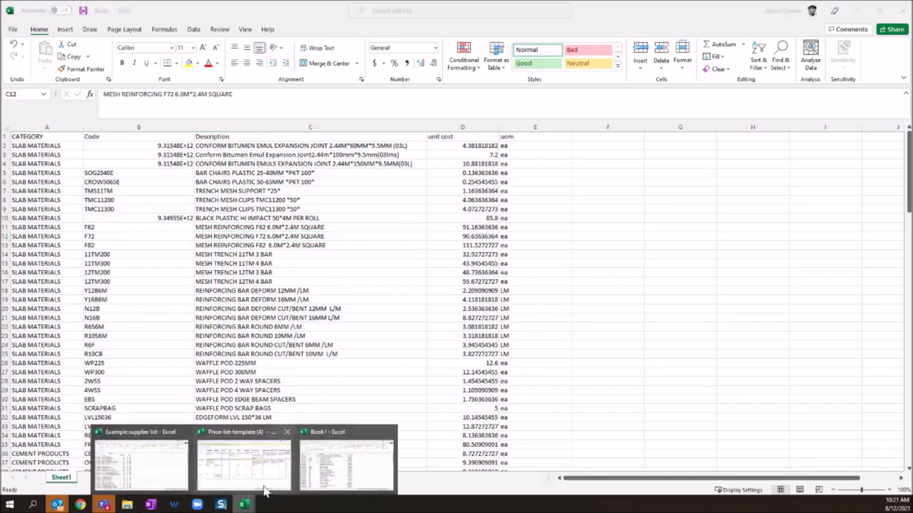
pyautogui.click(168, 442)
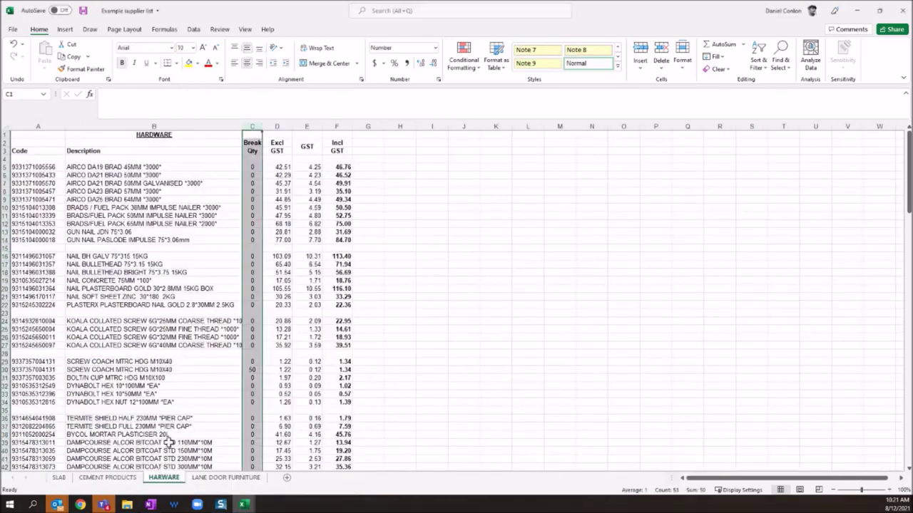
pyautogui.click(230, 479)
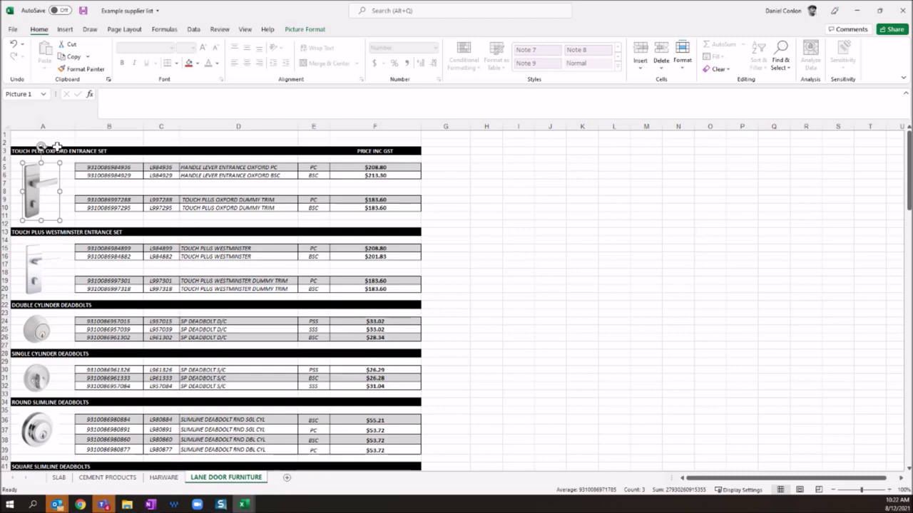
pyautogui.click(550, 183)
pyautogui.hotkey('ctrl', 'a')
pyautogui.hotkey('ctrl', 'c')
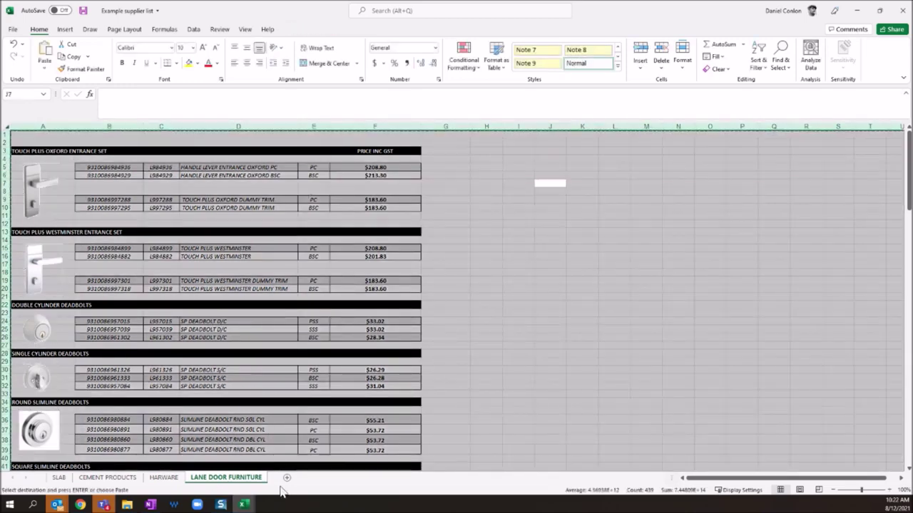
# - Add a new sheet and paste the copied door furniture data from cell A1 as values only
pyautogui.click(286, 477)
pyautogui.rightClick(24, 134)
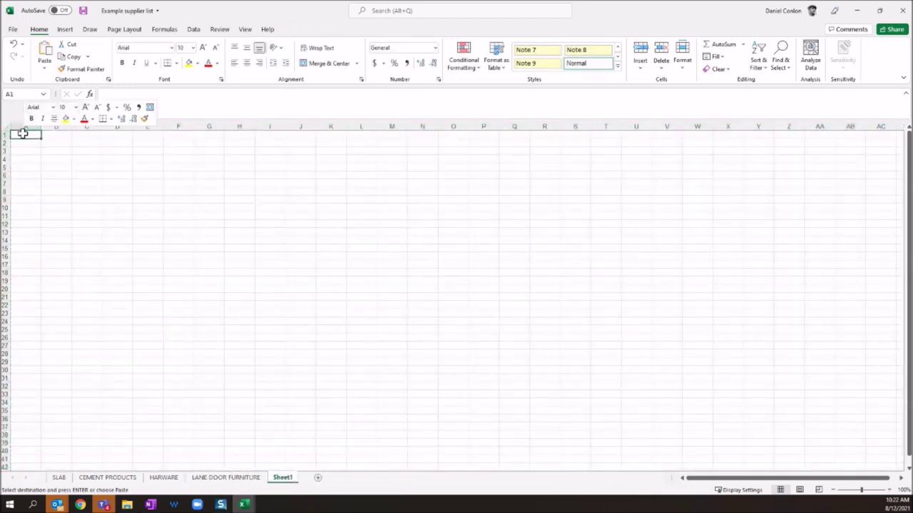
pyautogui.click(62, 183)
pyautogui.click(324, 191)
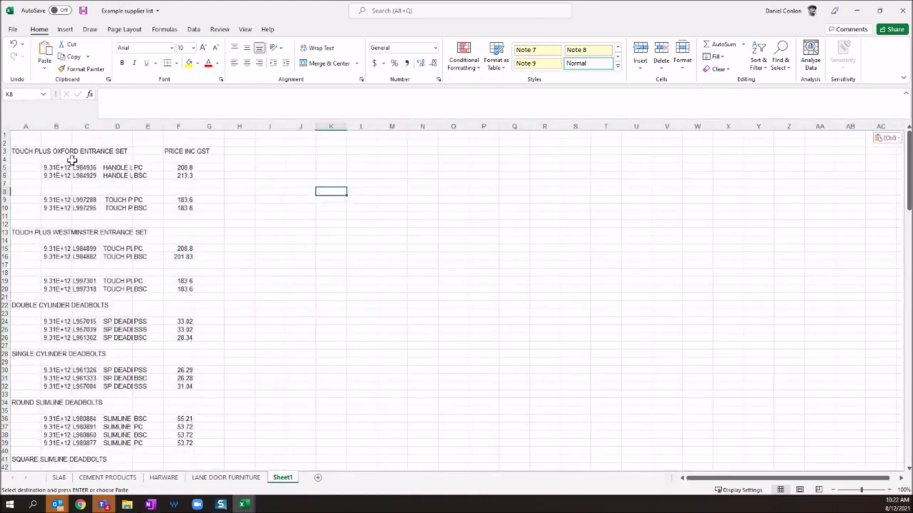
# - Compare the pasted values in Sheet1 with the LANE DOOR FURNITURE sheet, examining the product headings and item descriptions
pyautogui.press('alt')
pyautogui.click(258, 477)
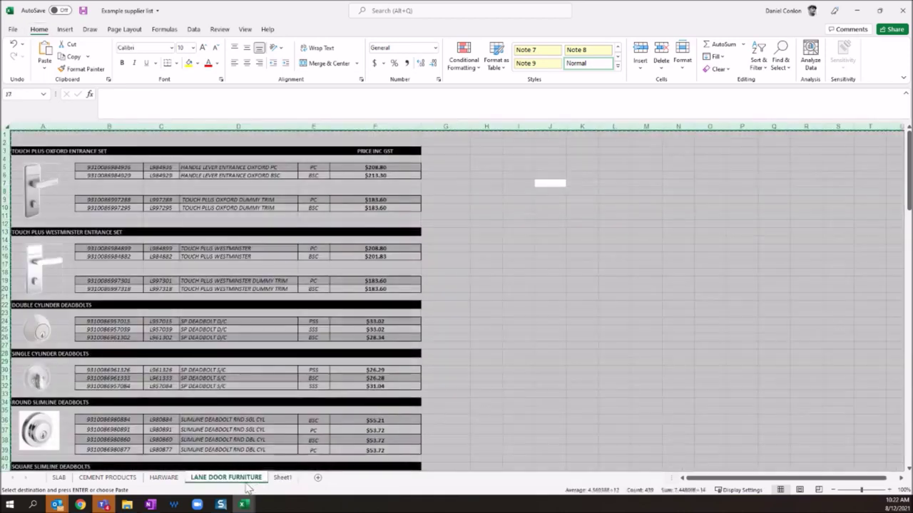
pyautogui.click(151, 223)
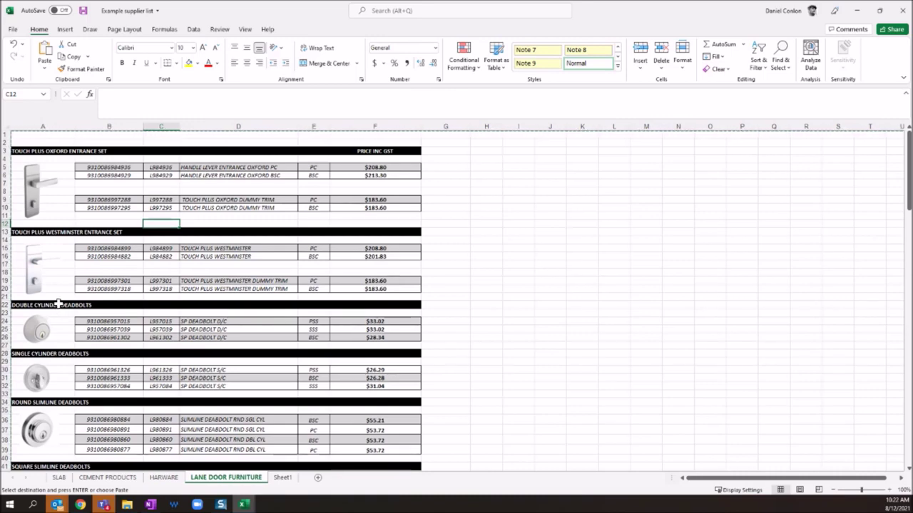
pyautogui.hotkey('alt', 'Tab')
pyautogui.hotkey('alt', 'Tab')
pyautogui.click(283, 477)
pyautogui.click(24, 150)
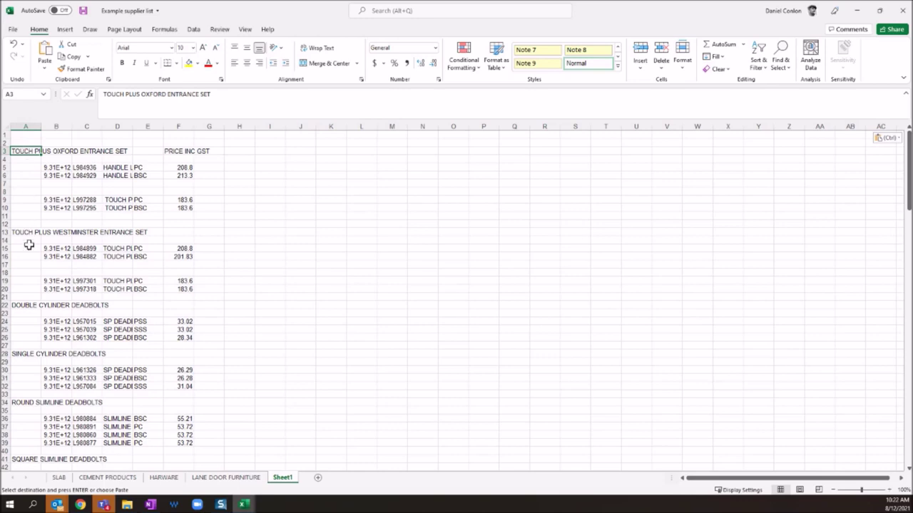
pyautogui.click(118, 168)
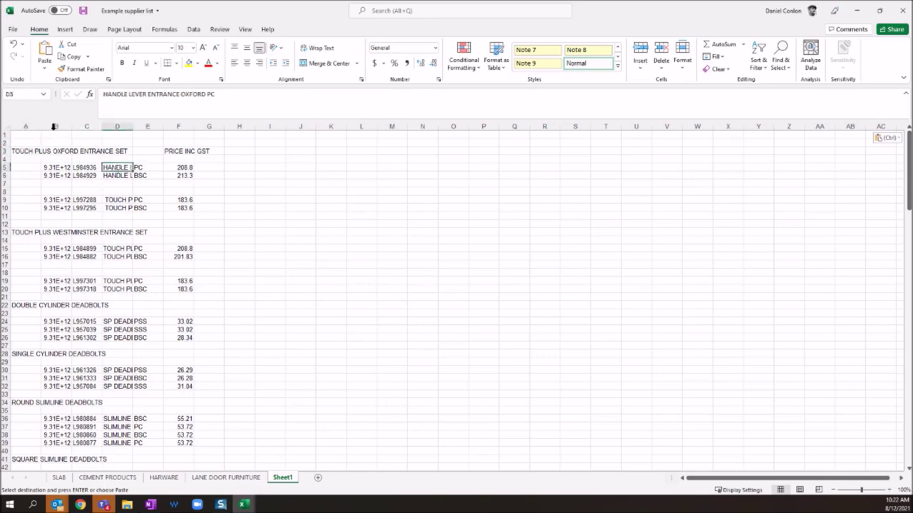
# - Widen column A of Sheet1 so that the category headings fit inside it
pyautogui.moveTo(44, 126); pyautogui.dragTo(183, 126)
pyautogui.click(361, 167)
pyautogui.click(381, 207)
# - Check the two code columns against the LANE DOOR FURNITURE sheet and delete the long barcode numbers in column B of Sheet1
pyautogui.click(205, 165)
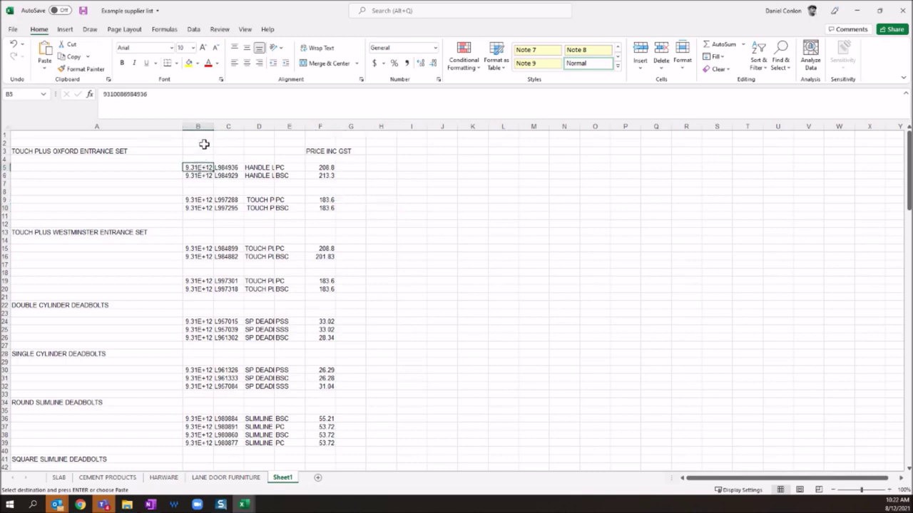
pyautogui.click(225, 166)
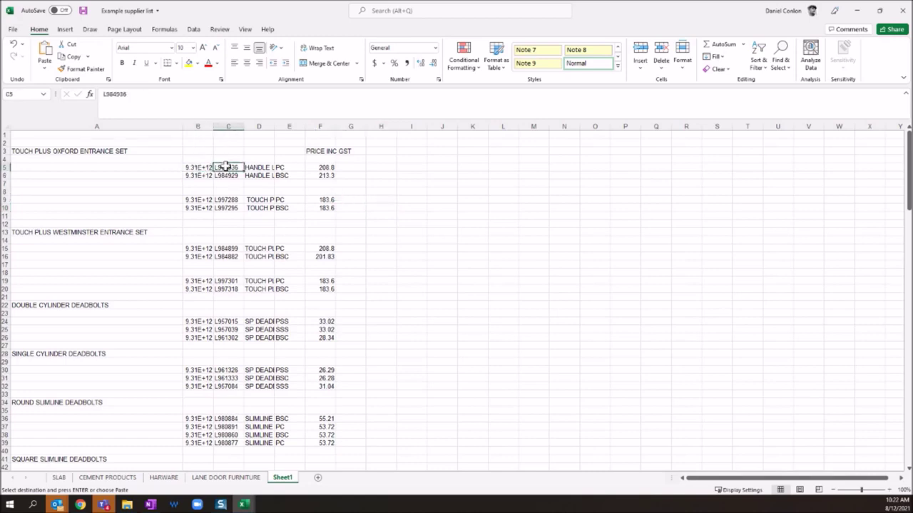
pyautogui.click(237, 478)
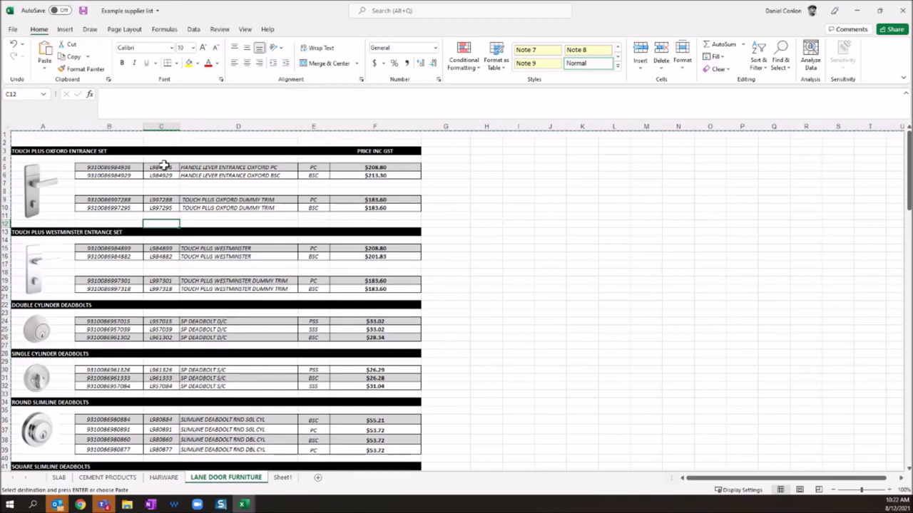
pyautogui.scroll(-8, 164, 165)
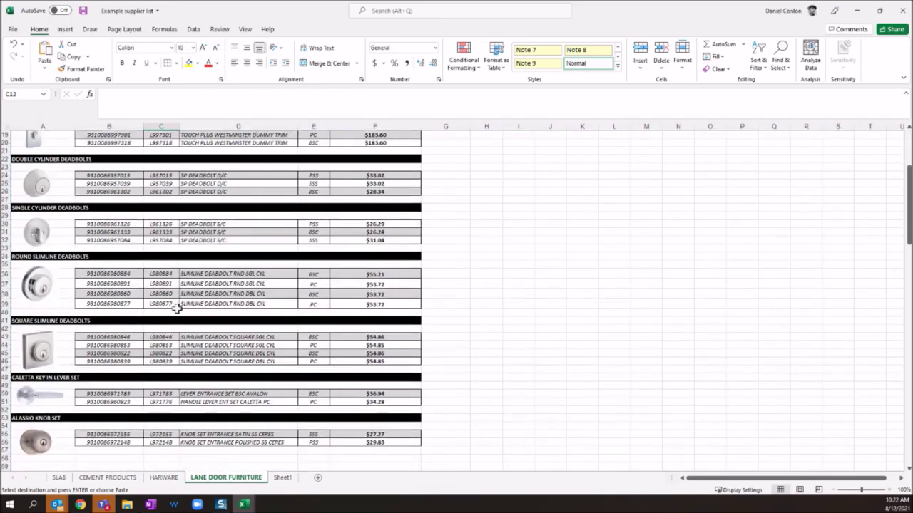
pyautogui.scroll(-3, 181, 381)
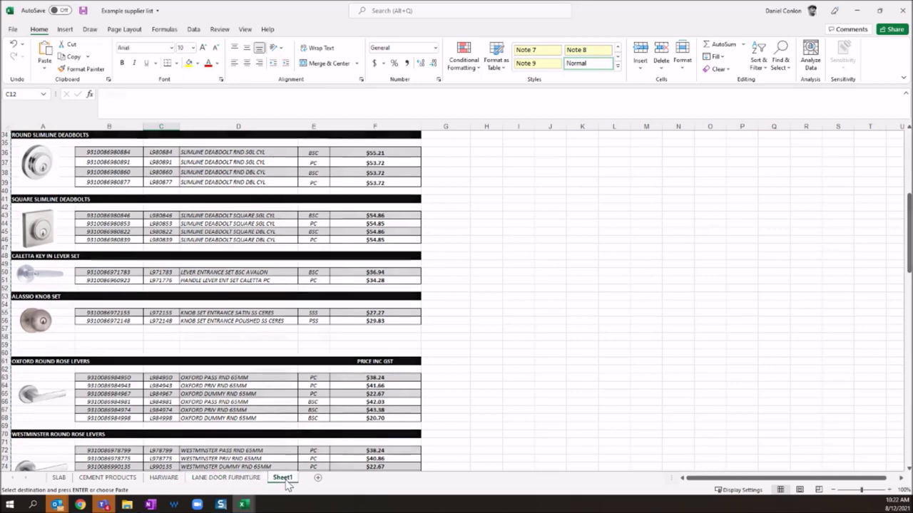
pyautogui.click(283, 477)
pyautogui.click(199, 126)
pyautogui.rightClick(199, 126)
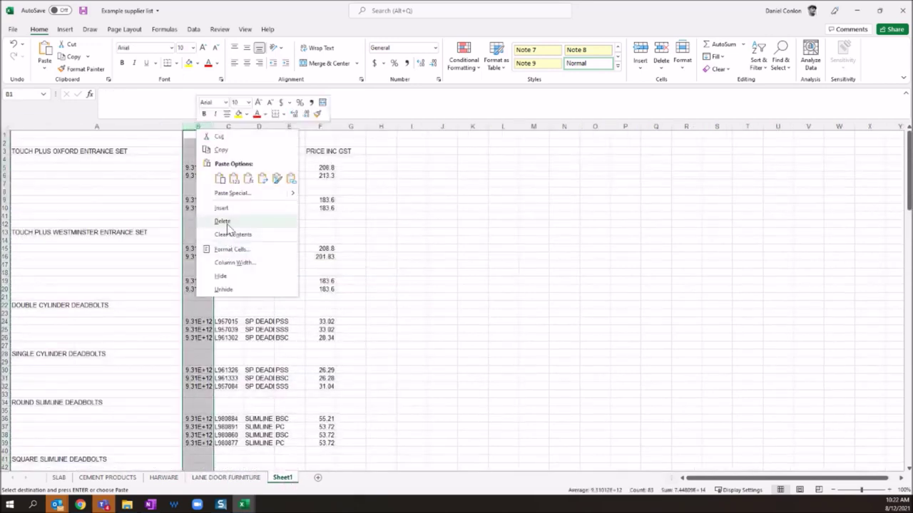
pyautogui.click(223, 226)
pyautogui.scroll(-3, 217, 246)
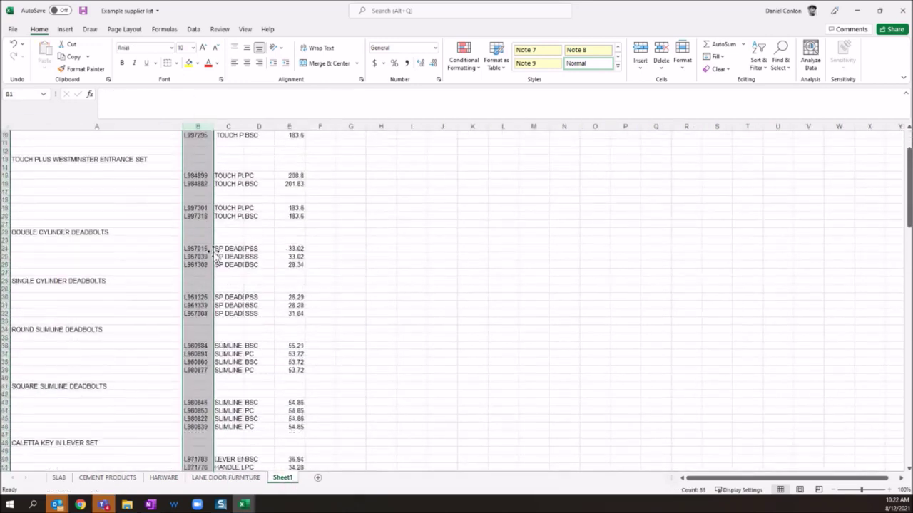
pyautogui.scroll(3, 226, 193)
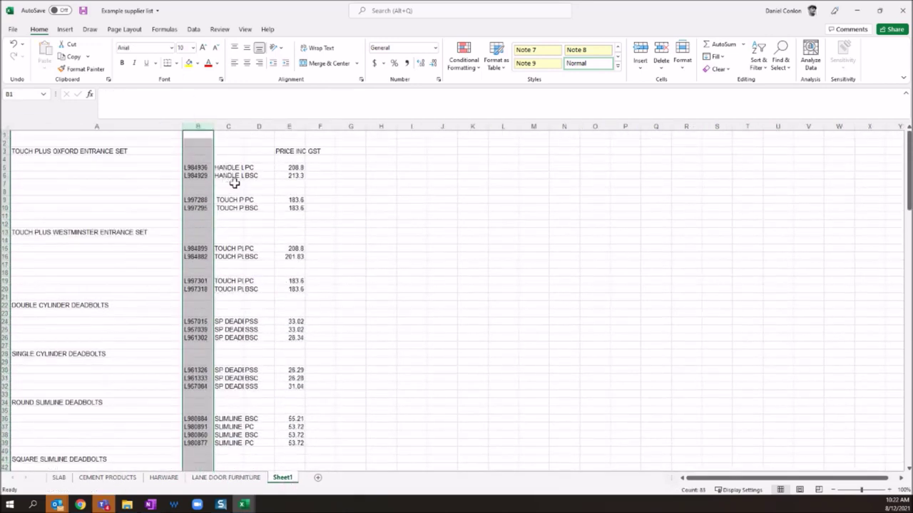
# - Examine the finish codes in column E of the LANE DOOR FURNITURE sheet across the product groups
pyautogui.click(241, 477)
pyautogui.click(311, 153)
pyautogui.scroll(10, 311, 153)
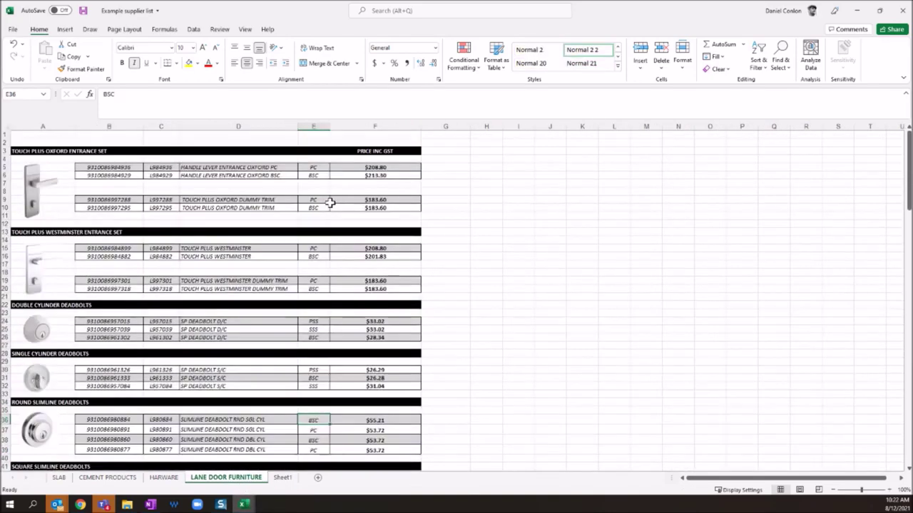
pyautogui.click(319, 168)
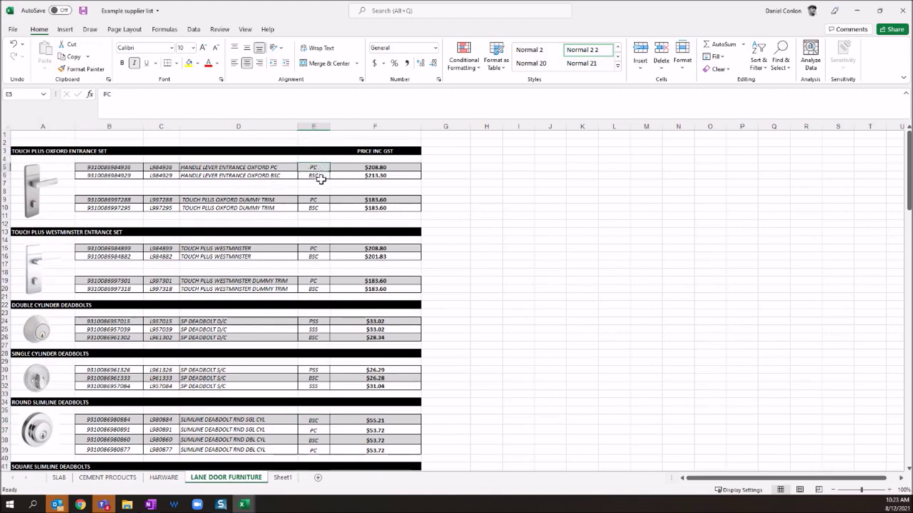
pyautogui.click(319, 256)
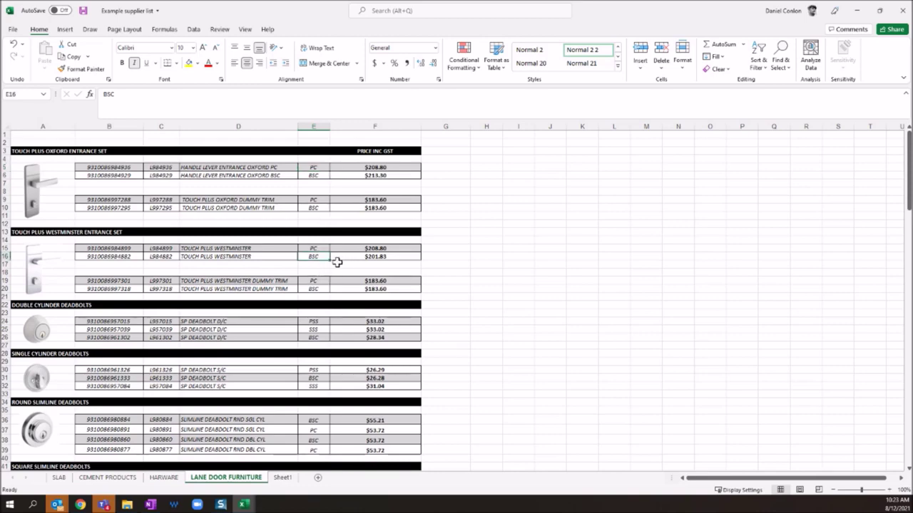
pyautogui.scroll(-2, 320, 271)
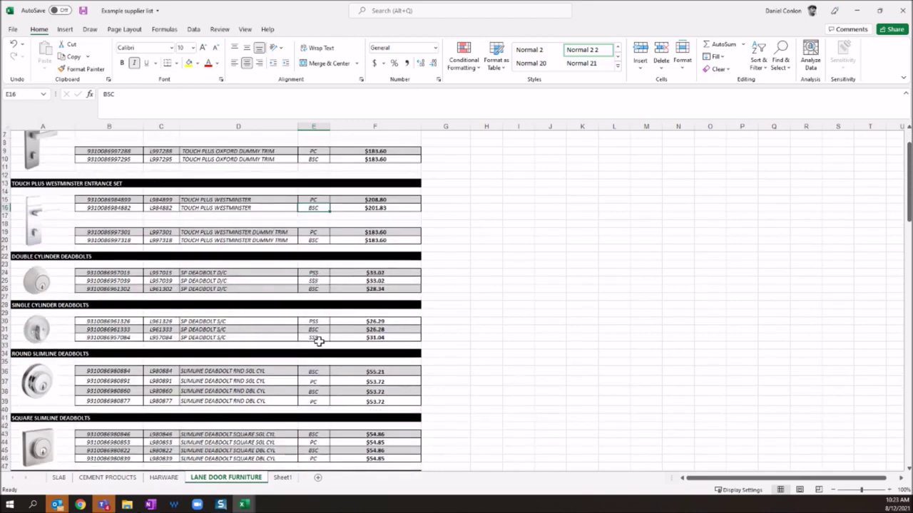
pyautogui.scroll(-7, 321, 342)
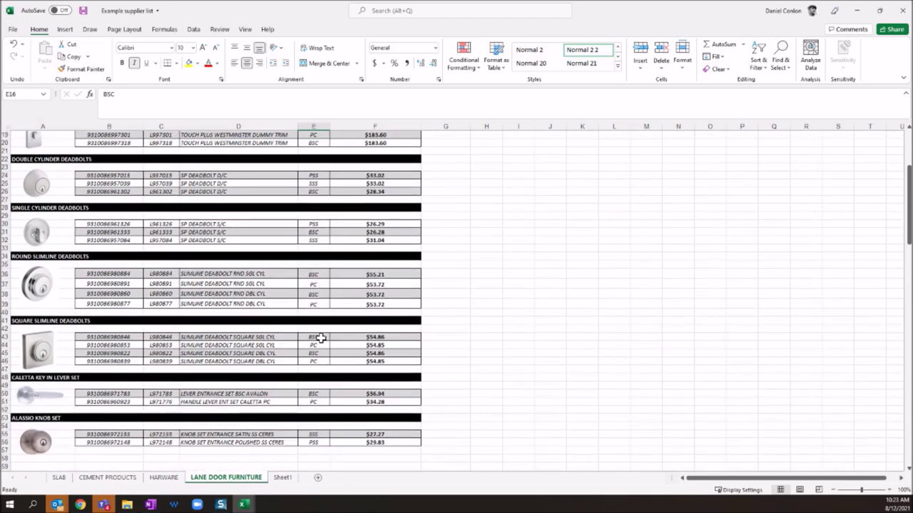
pyautogui.scroll(-3, 327, 383)
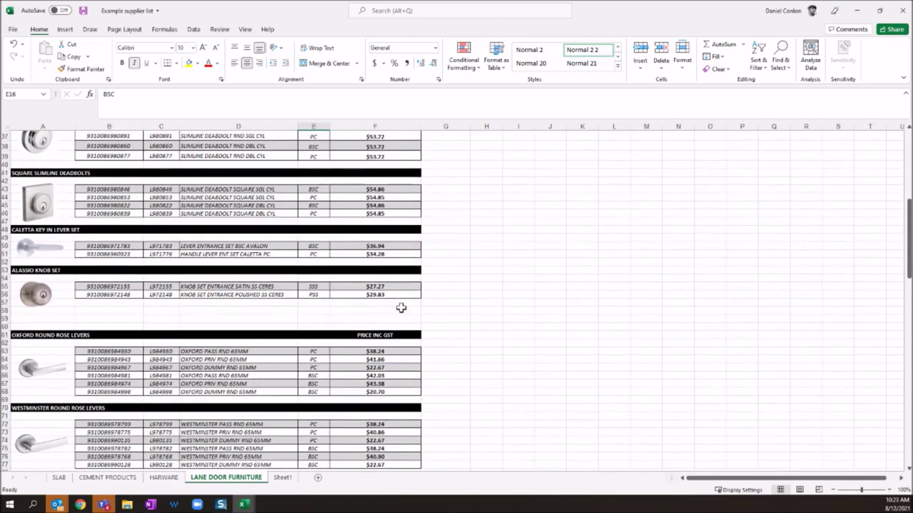
pyautogui.scroll(11, 395, 312)
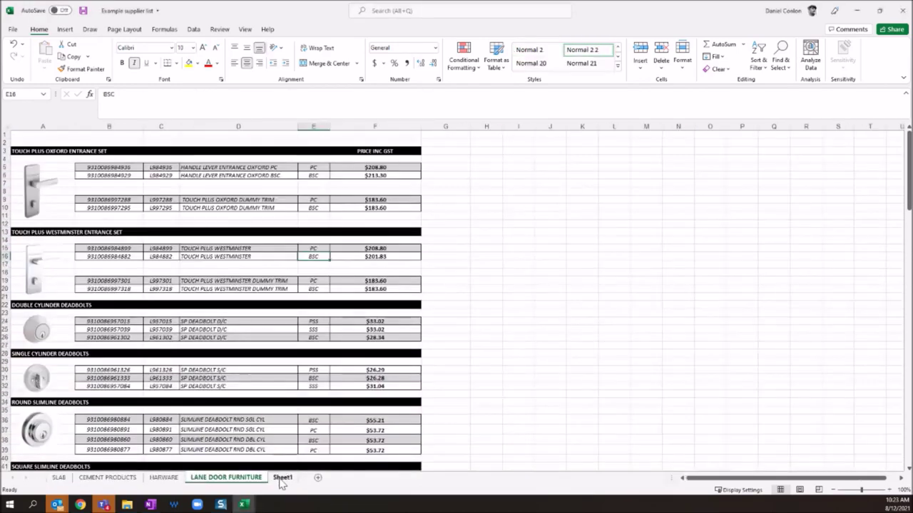
# - Enter the headings code, description and uom in cells B3 to D3 of Sheet1
pyautogui.click(282, 477)
pyautogui.click(256, 155)
pyautogui.click(196, 150)
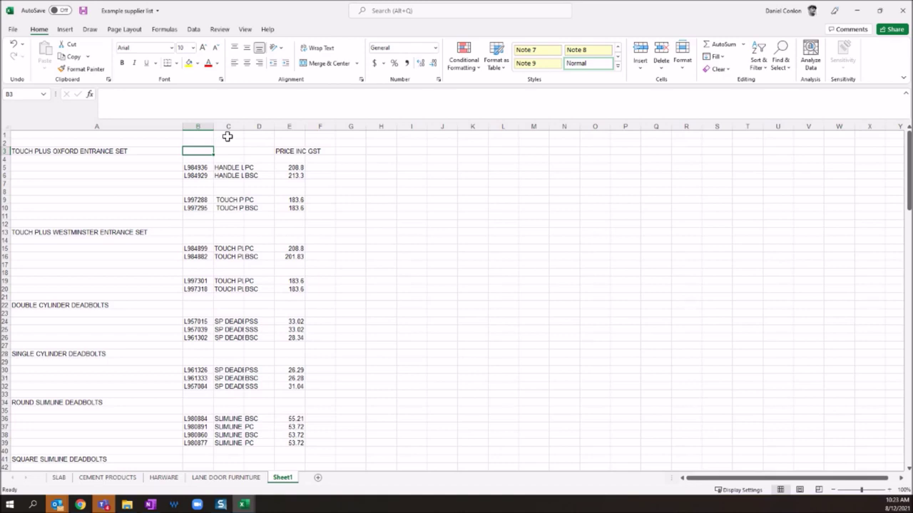
pyautogui.write('code')
pyautogui.press('Tab')
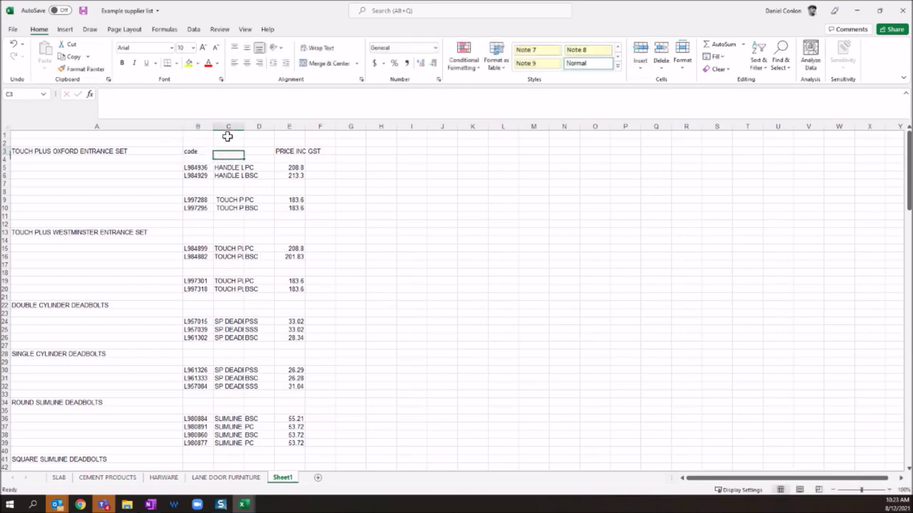
pyautogui.write('descr')
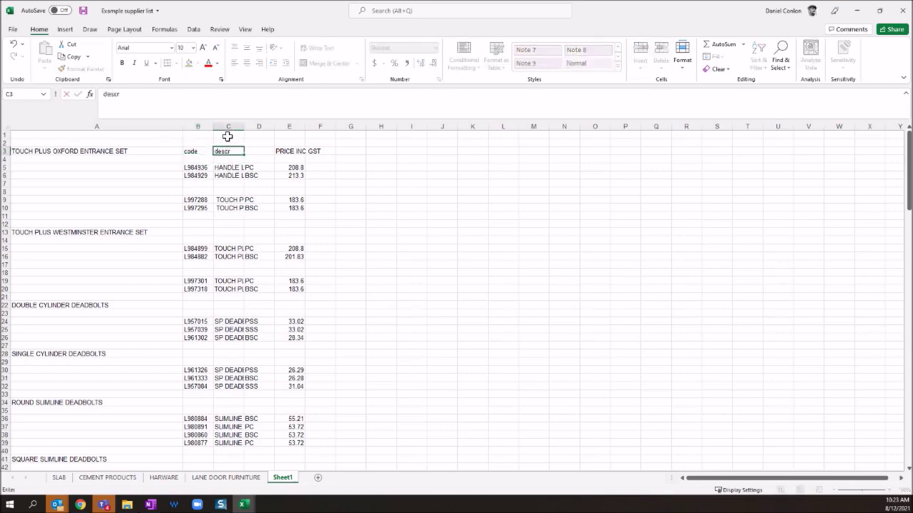
pyautogui.write('iption')
pyautogui.press('Tab')
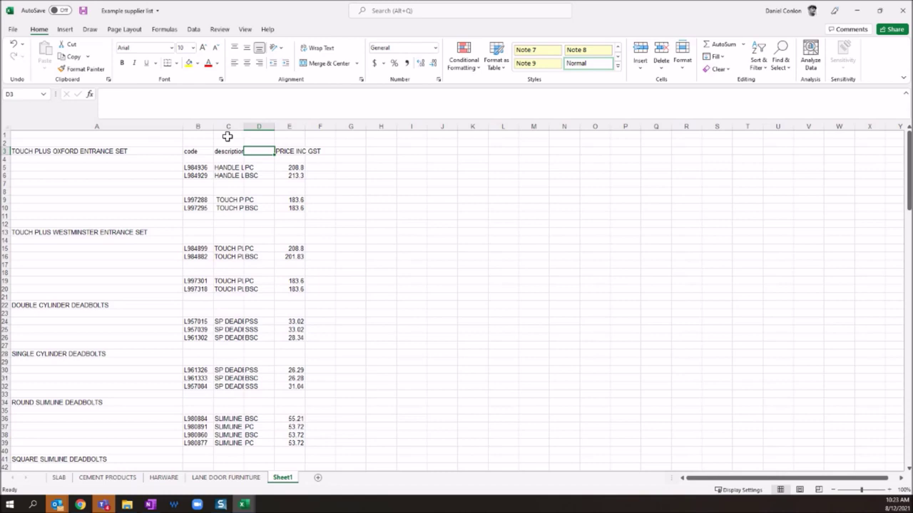
pyautogui.write('uom')
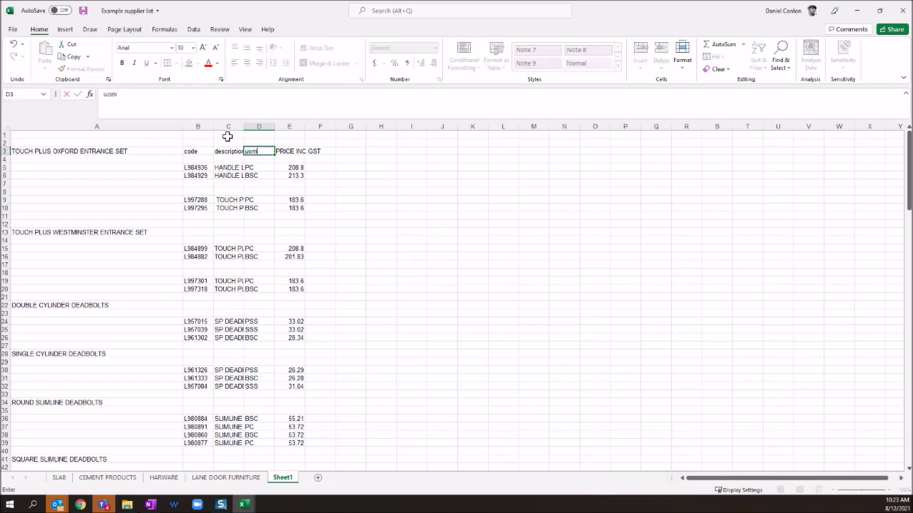
pyautogui.press('Return')
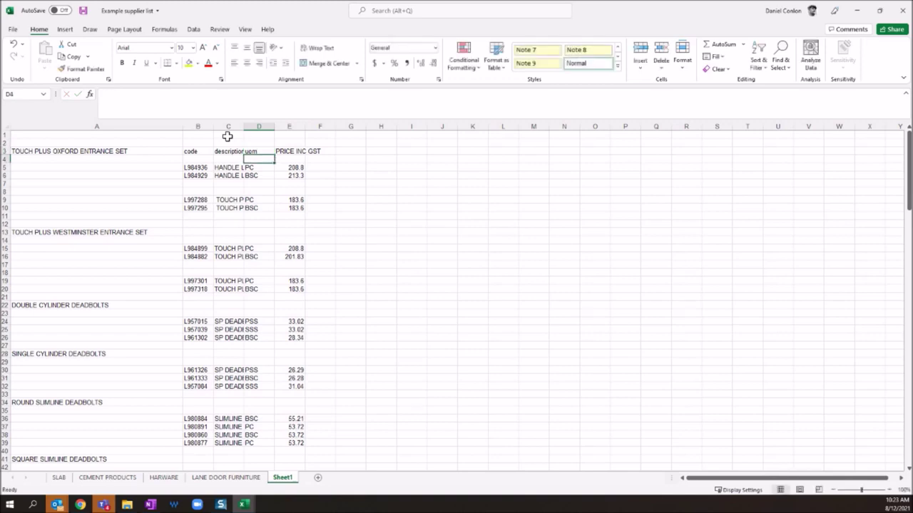
# - Calculate the first item's price excluding GST in cell F5 with the formula =E5/1.1
pyautogui.press('Up')
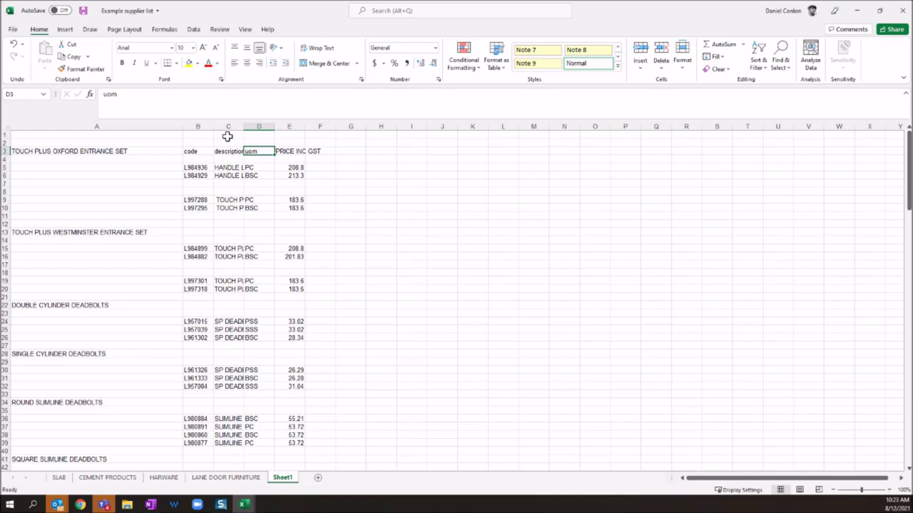
pyautogui.press('Right')
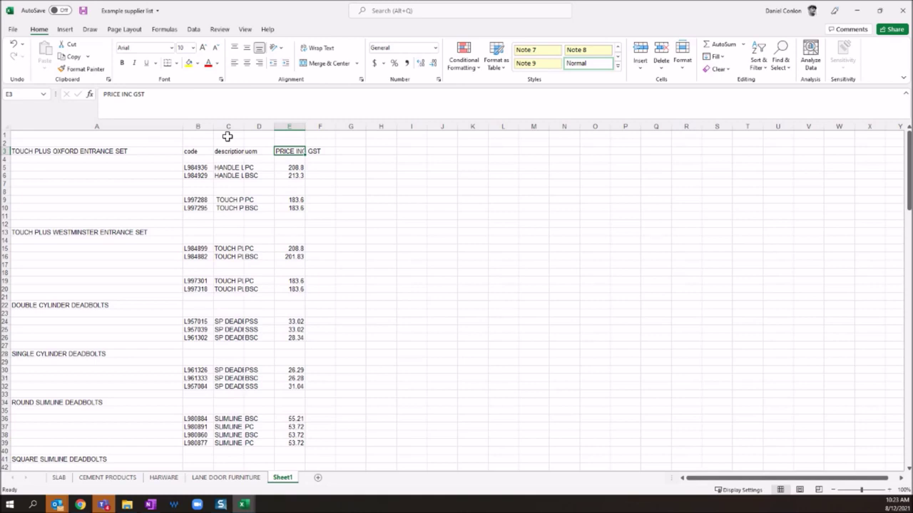
pyautogui.press('Down')
pyautogui.press('Right')
pyautogui.press('Up')
pyautogui.press('Down')
pyautogui.press('Down')
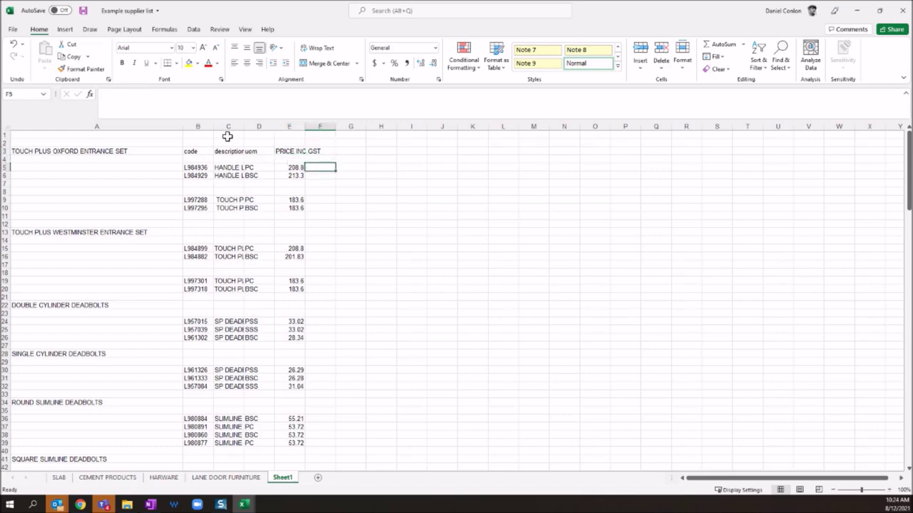
pyautogui.press('Left')
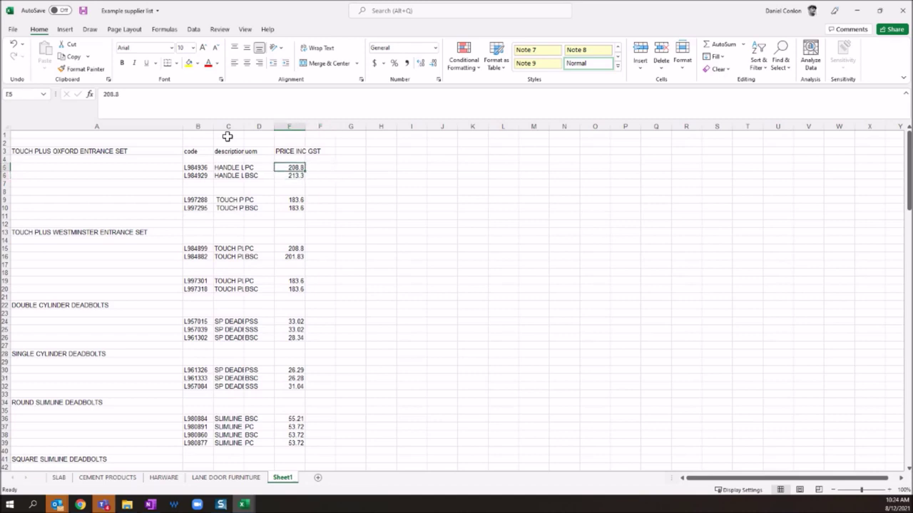
pyautogui.press('Right')
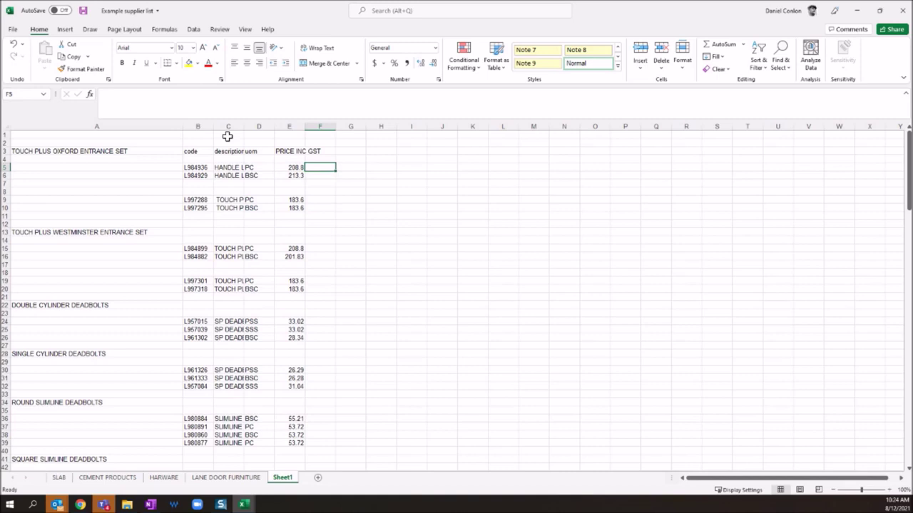
pyautogui.write('=')
pyautogui.press('Left')
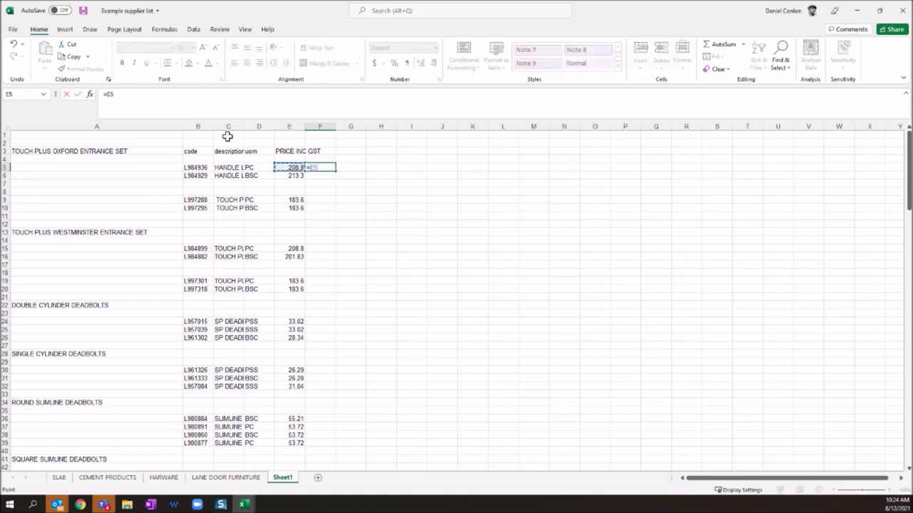
pyautogui.write('/1.1')
pyautogui.hotkey('ctrl', 'Return')
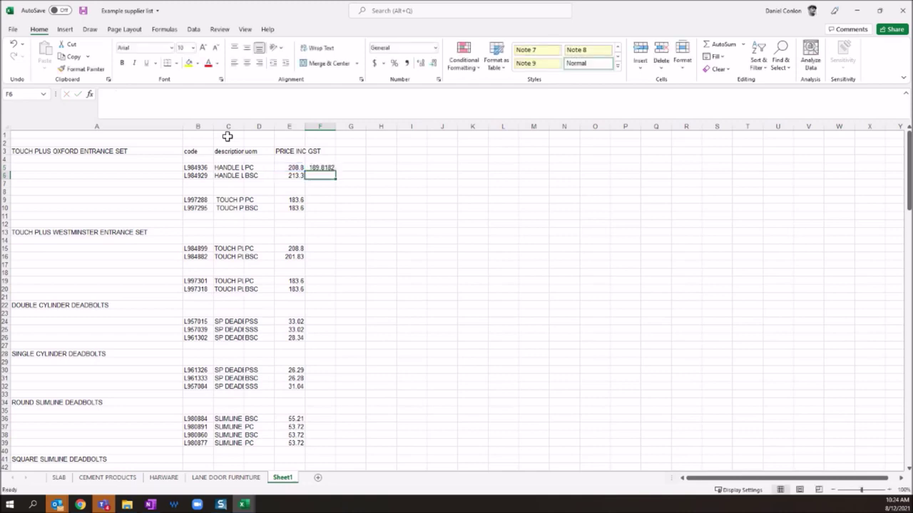
pyautogui.doubleClick(315, 168)
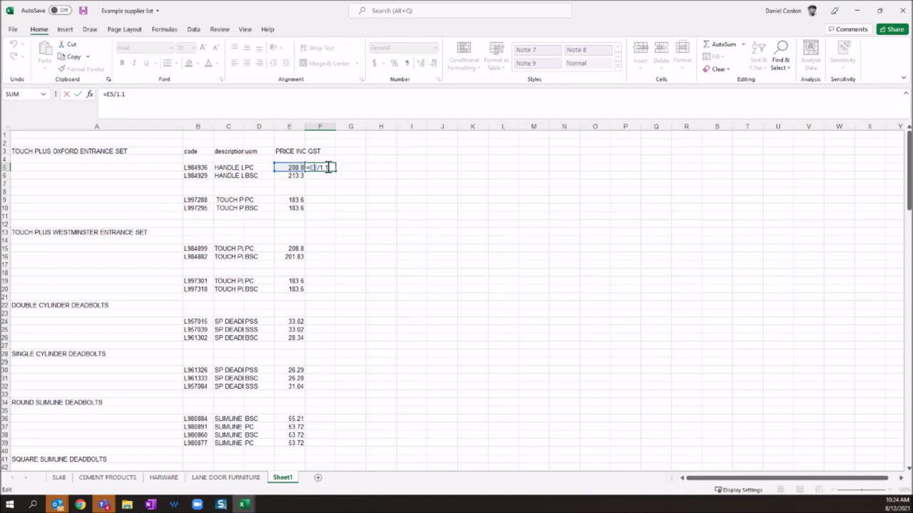
pyautogui.hotkey('ctrl', 'Return')
# - Fill the GST-exclusive price formula down column F from F5 through the rest of the list and return to the top
pyautogui.moveTo(335, 171); pyautogui.dragTo(338, 444)
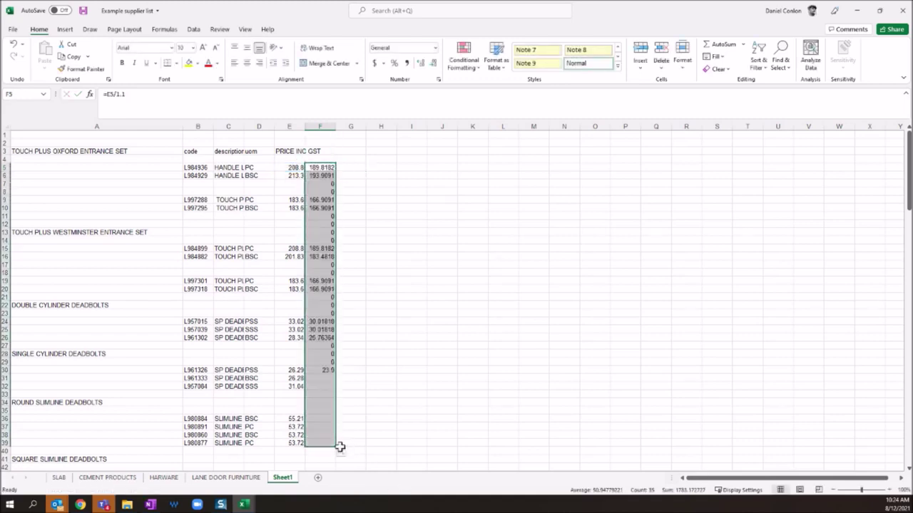
pyautogui.scroll(-3, 311, 365)
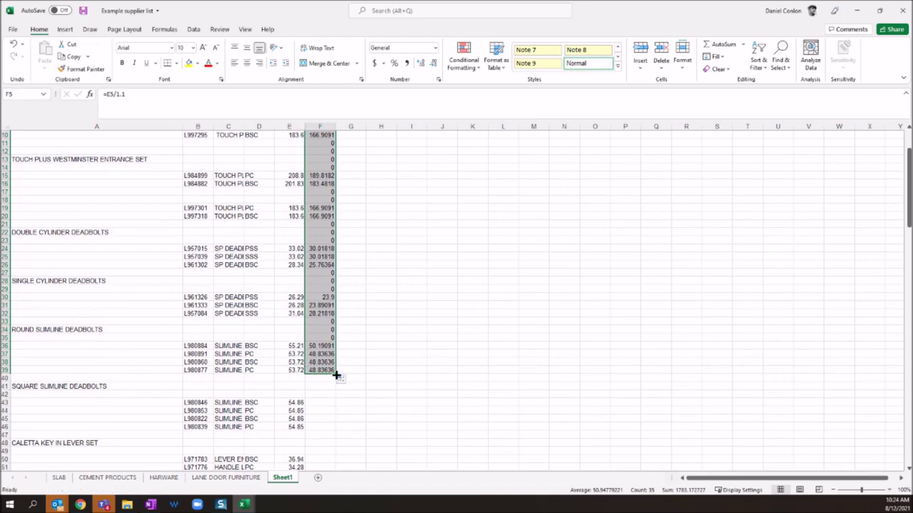
pyautogui.click(321, 389)
pyautogui.click(332, 373)
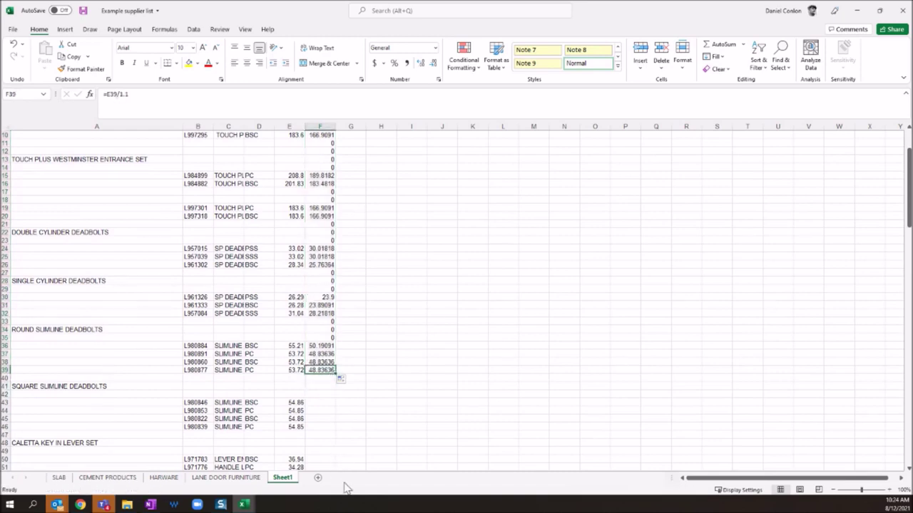
pyautogui.moveTo(335, 375)
pyautogui.mouseDown()
pyautogui.moveTo(340, 491)
pyautogui.moveTo(320, 444)
pyautogui.moveTo(328, 499)
pyautogui.moveTo(327, 359)
pyautogui.mouseUp()
pyautogui.scroll(20, 379, 326)
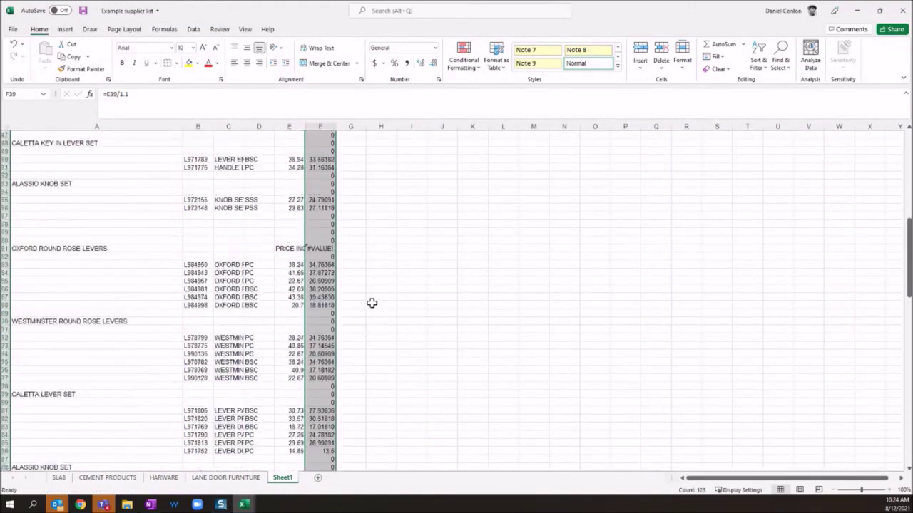
pyautogui.hotkey('ctrl', 'Up')
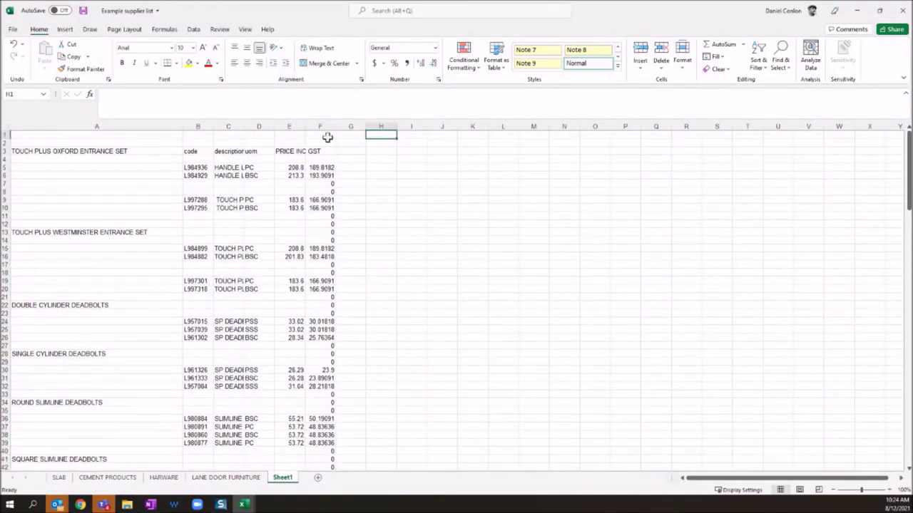
pyautogui.click(325, 167)
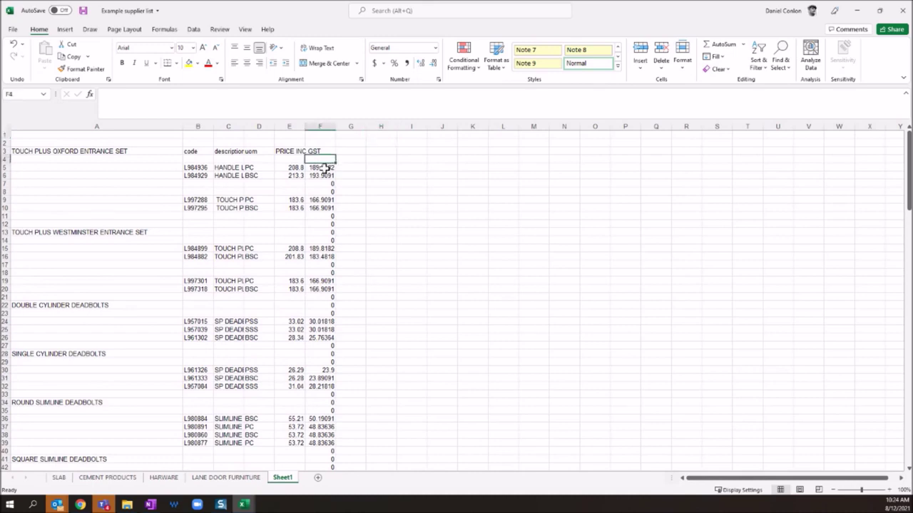
# - Try to delete the GST-inclusive price column E
pyautogui.rightClick(287, 126)
pyautogui.click(321, 218)
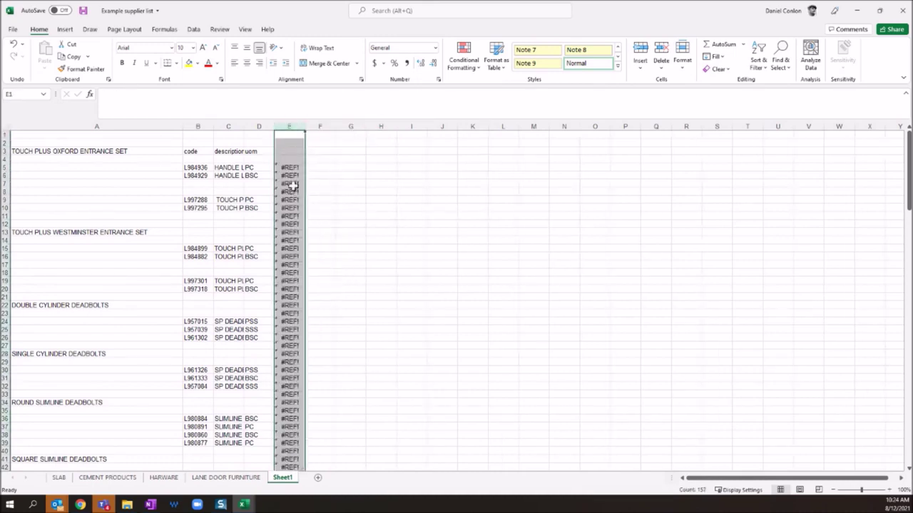
pyautogui.hotkey('ctrl', 'z')
# - Convert the GST-exclusive price formulas in column F to fixed values by pasting the column over itself as values
pyautogui.click(322, 125)
pyautogui.hotkey('ctrl', 'c')
pyautogui.rightClick(322, 124)
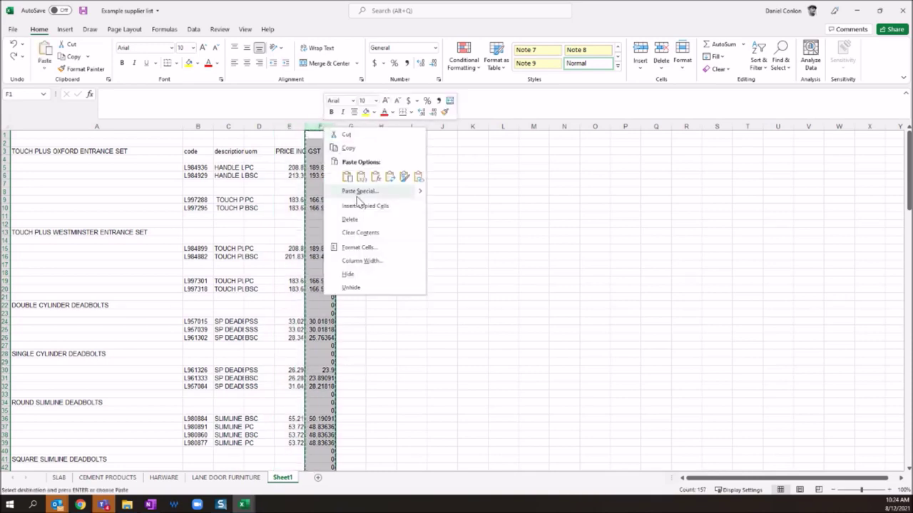
pyautogui.click(360, 177)
pyautogui.click(321, 176)
# - Delete the GST-inclusive price column E and enter the heading unit cost in E3 above the remaining prices
pyautogui.click(288, 127)
pyautogui.rightClick(289, 126)
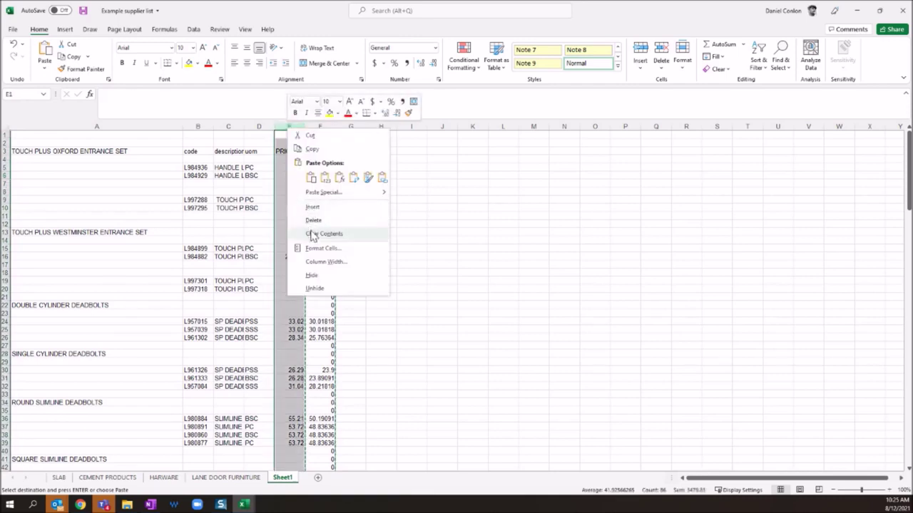
pyautogui.click(319, 221)
pyautogui.click(283, 151)
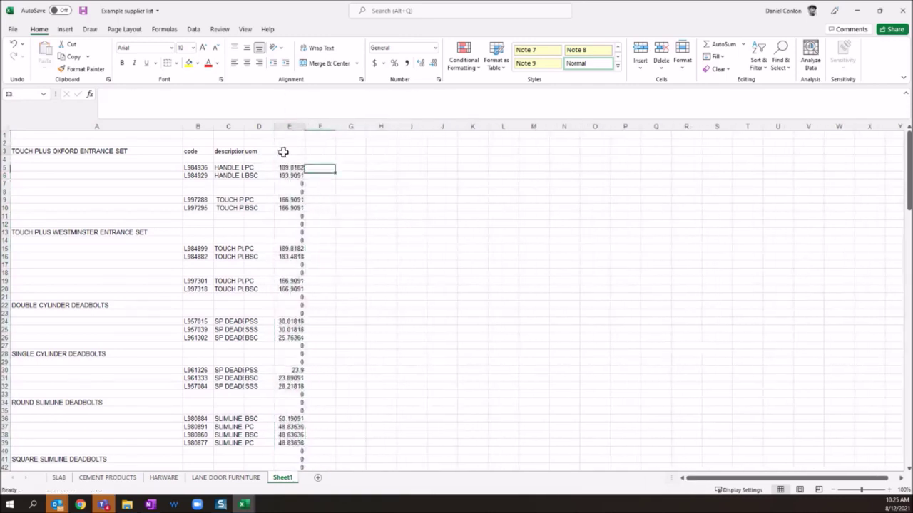
pyautogui.write('cnit cost')
pyautogui.press('Return')
# - Try to fill the category name in A3 down to A11
pyautogui.click(153, 153)
pyautogui.moveTo(181, 156); pyautogui.dragTo(161, 214)
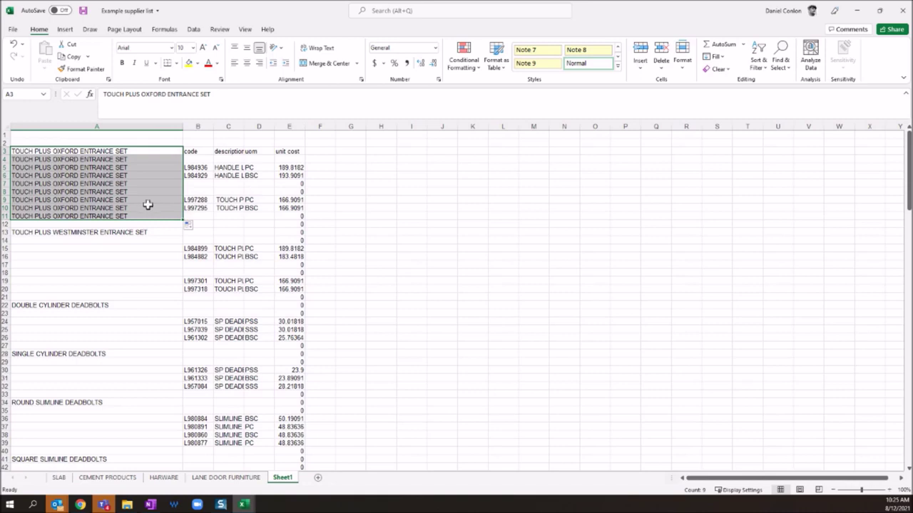
# - Insert a blank column before the category names in column A
pyautogui.click(160, 132)
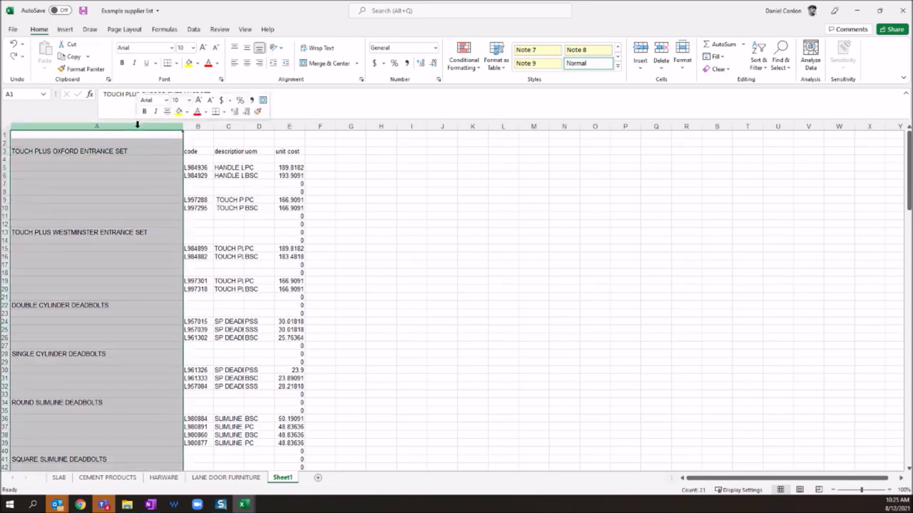
pyautogui.rightClick(136, 126)
pyautogui.click(167, 206)
# - Enter the formula =IF(B3<>"",B3,A2) in A3 to carry each category name down to the rows below it
pyautogui.click(34, 155)
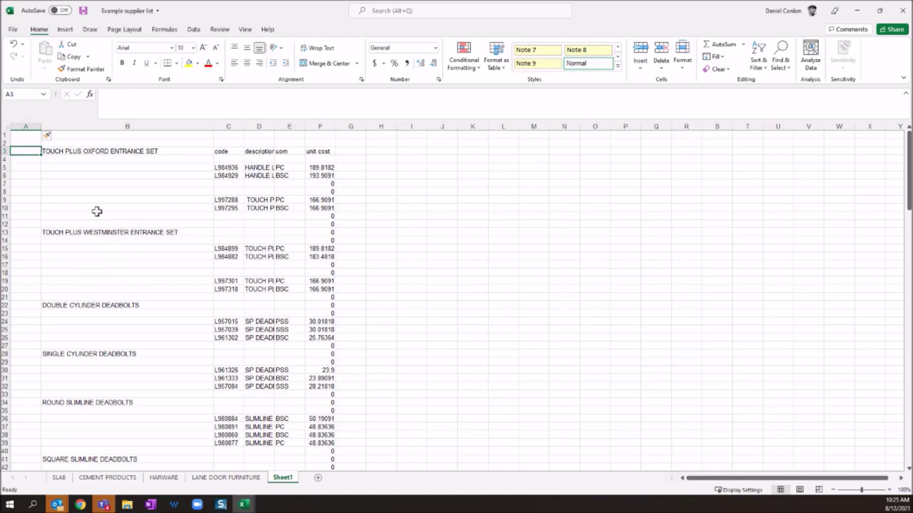
pyautogui.write('=')
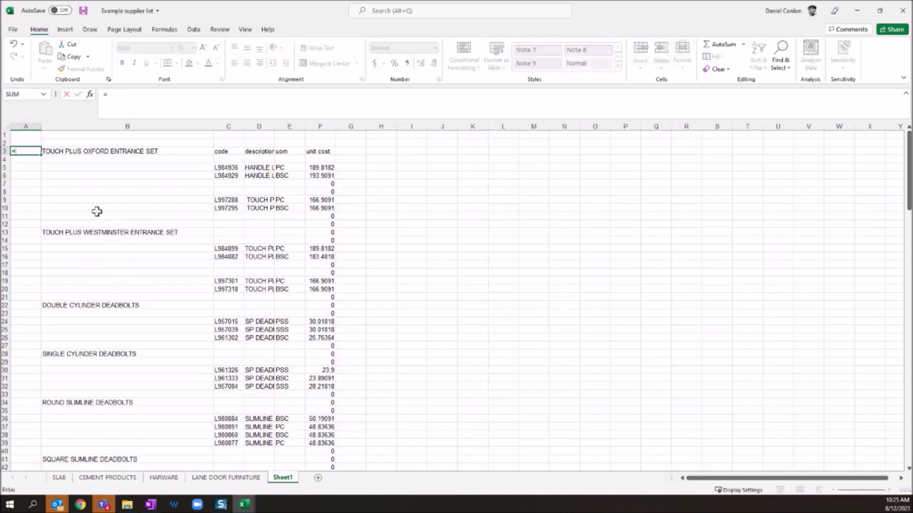
pyautogui.write('if(')
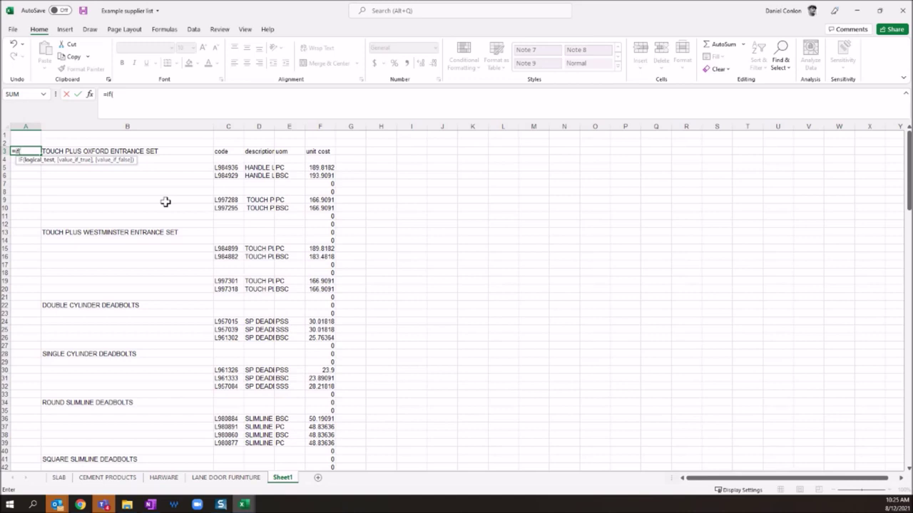
pyautogui.click(112, 150)
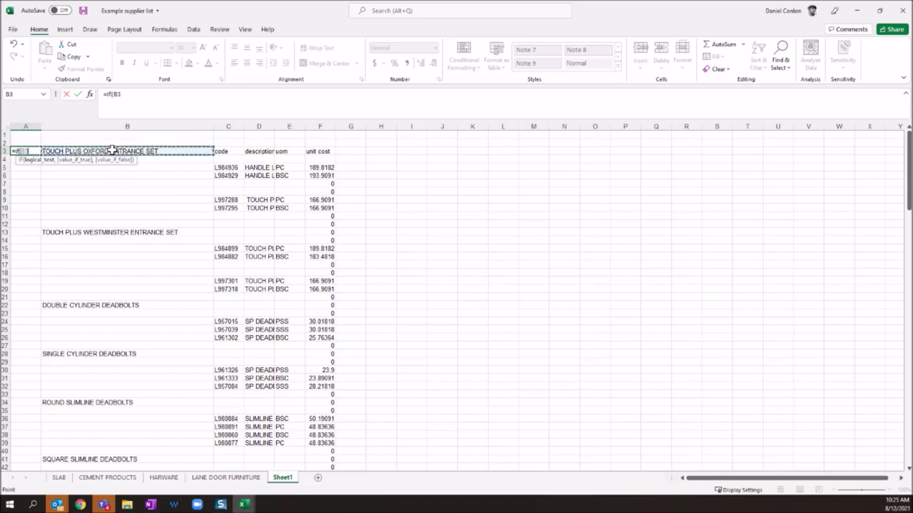
pyautogui.write('<>')
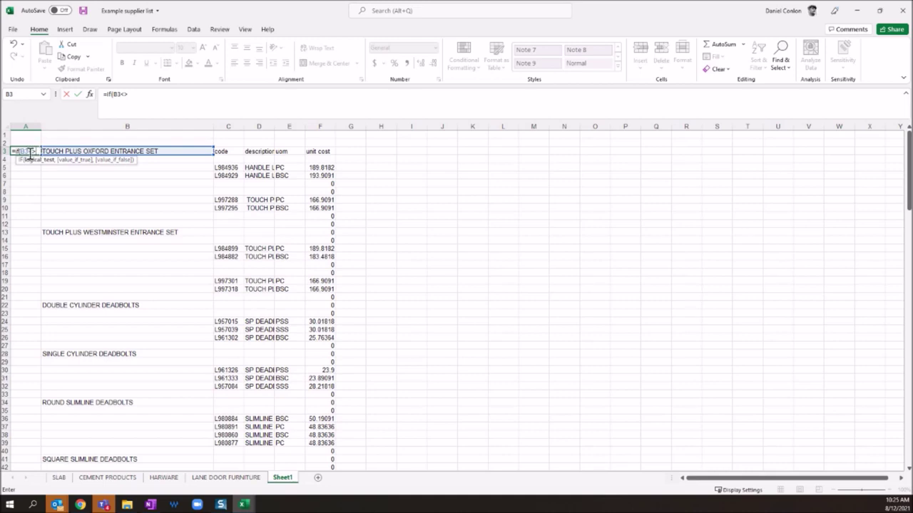
pyautogui.write('""')
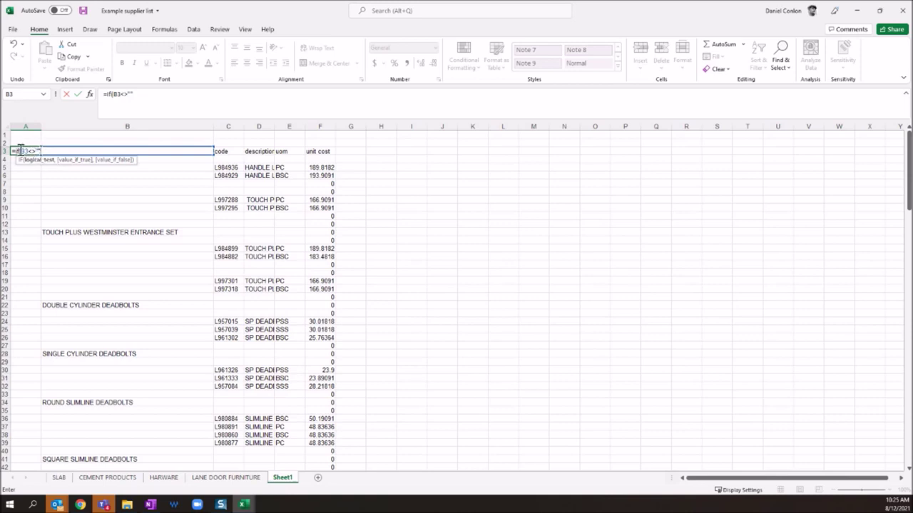
pyautogui.write(',b3,a2)')
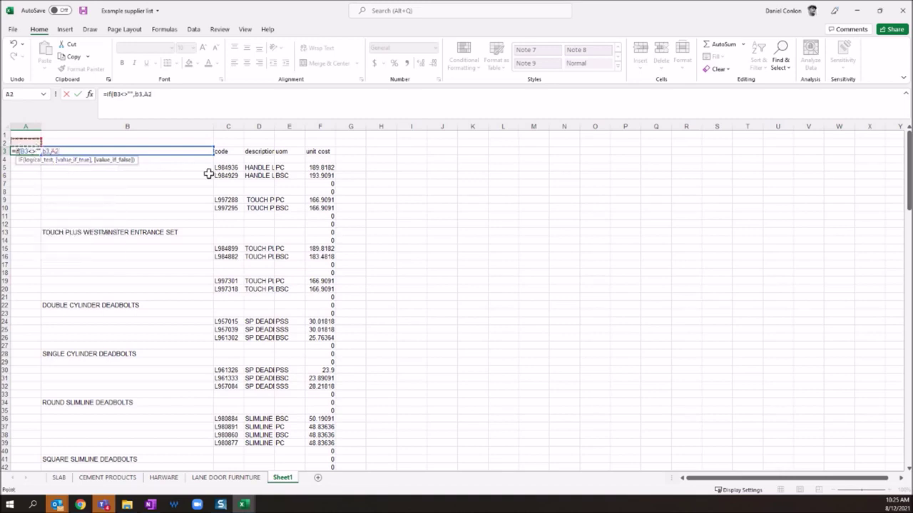
pyautogui.press('Return')
pyautogui.press('Up')
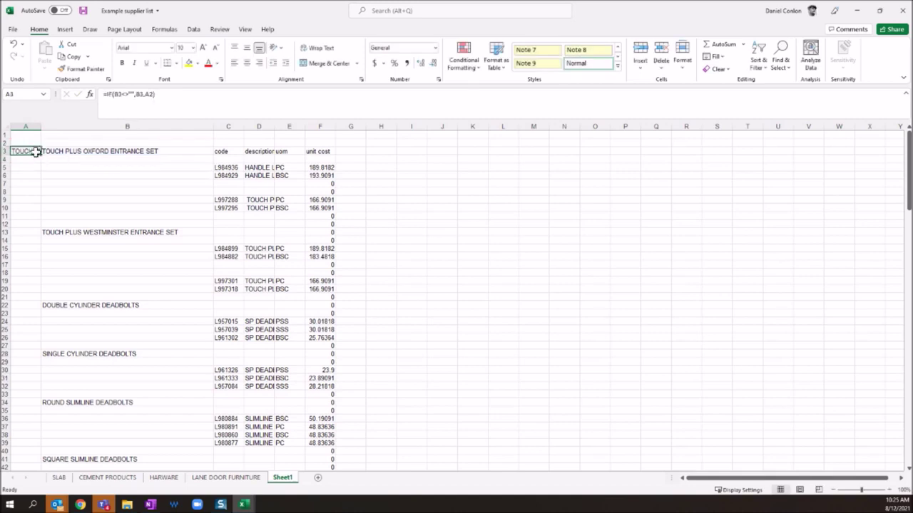
# - Copy the category formula from A3 into A4
pyautogui.click(65, 151)
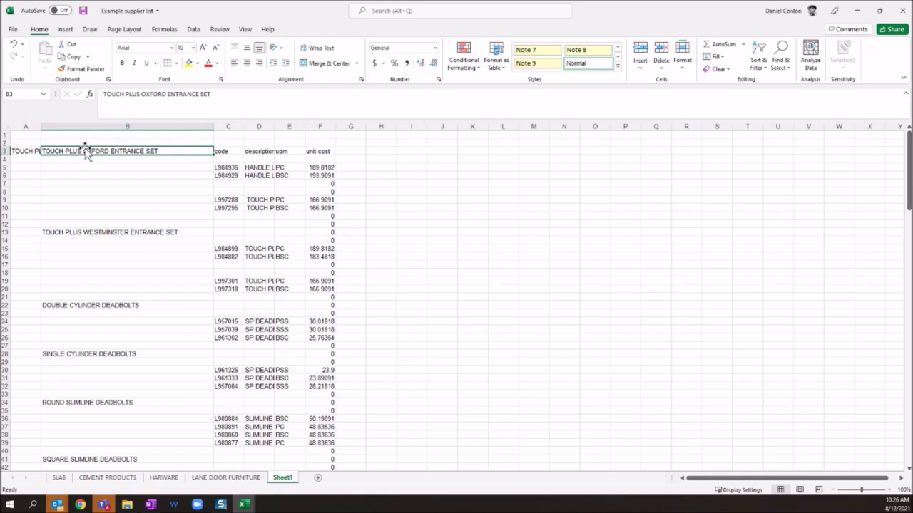
pyautogui.click(35, 152)
pyautogui.hotkey('ctrl', 'c')
pyautogui.click(32, 159)
pyautogui.hotkey('ctrl', 'v')
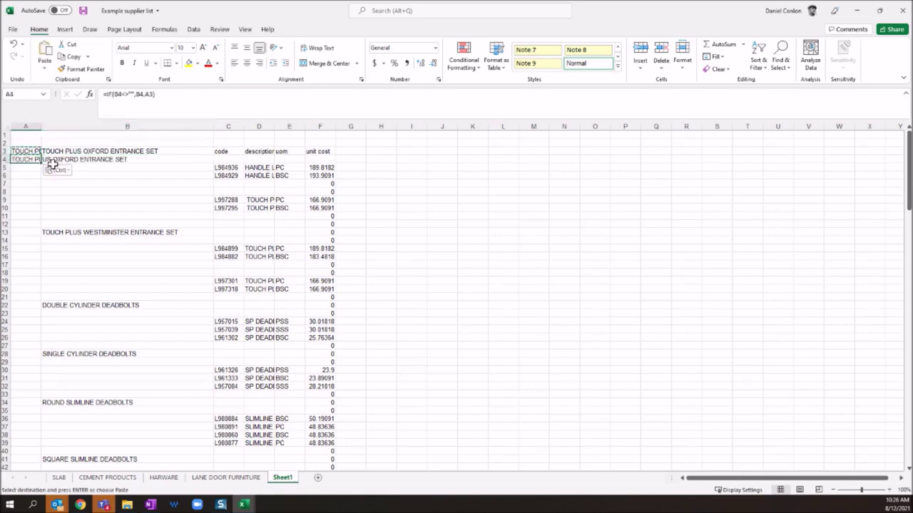
# - Fit column A to its category names and fill the formula from A4 down to row 161
pyautogui.click(139, 160)
pyautogui.moveTo(61, 129); pyautogui.dragTo(106, 129)
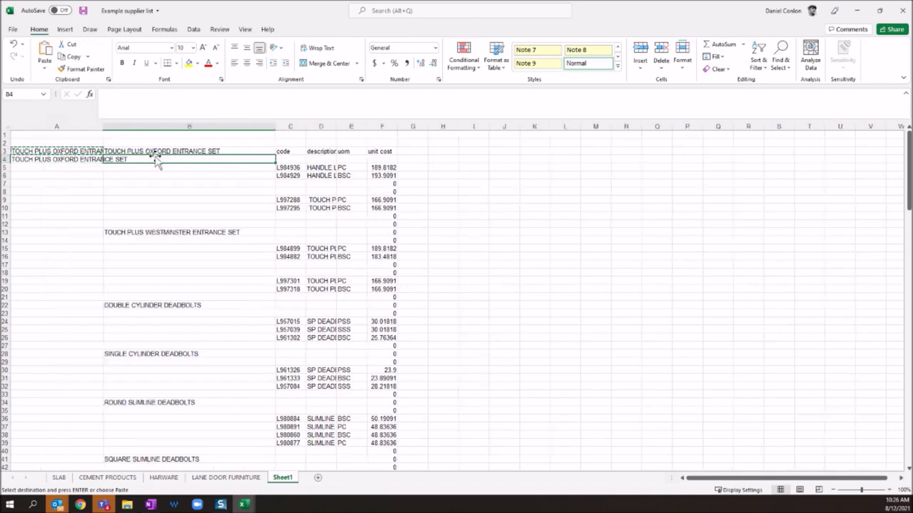
pyautogui.doubleClick(107, 126)
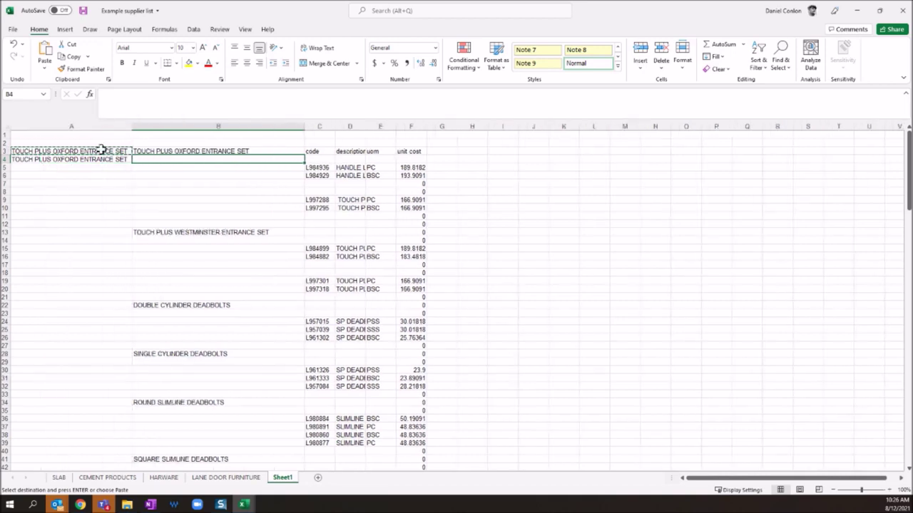
pyautogui.click(118, 159)
pyautogui.moveTo(132, 165); pyautogui.dragTo(137, 459)
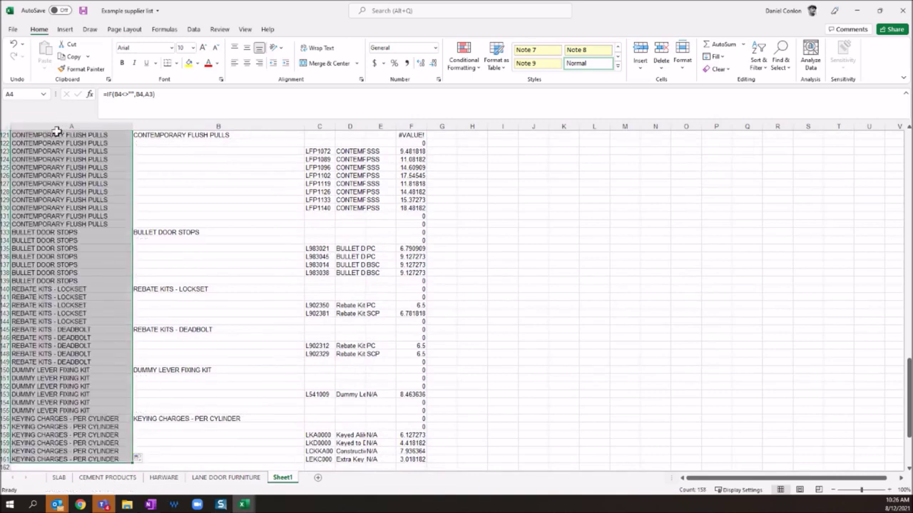
# - Convert the category formulas in column A to fixed values by pasting the column over itself as values
pyautogui.click(52, 126)
pyautogui.hotkey('ctrl', 'c')
pyautogui.rightClick(56, 128)
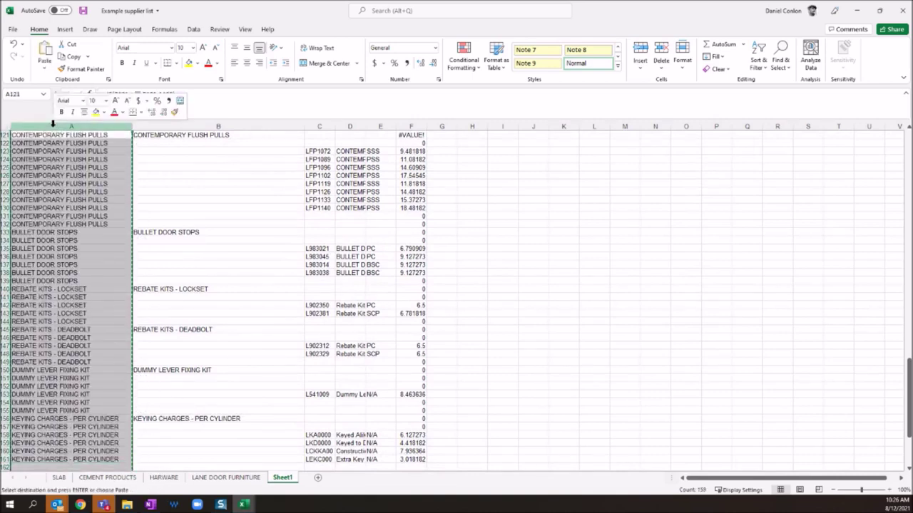
pyautogui.click(91, 178)
pyautogui.click(44, 240)
# - Delete the original category column B and return to the start of the list
pyautogui.rightClick(183, 126)
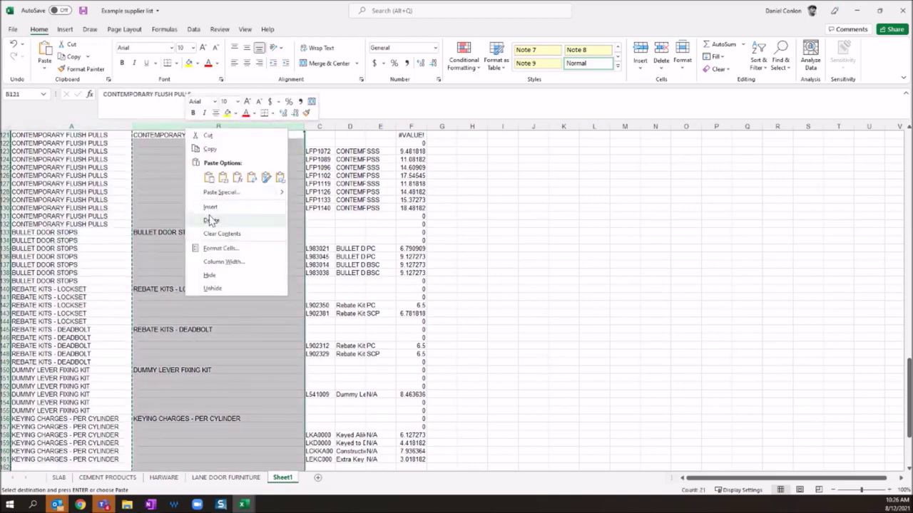
pyautogui.click(211, 221)
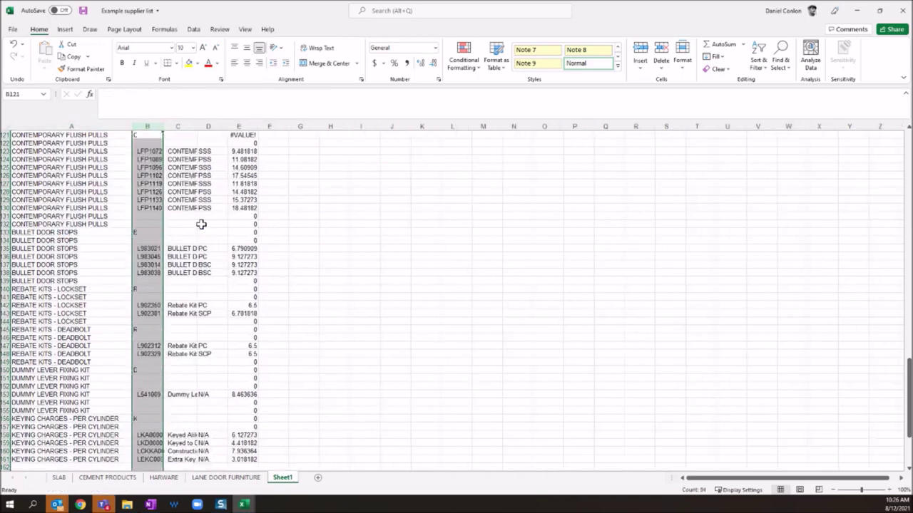
pyautogui.click(195, 222)
pyautogui.scroll(13, 196, 223)
pyautogui.scroll(20, 195, 223)
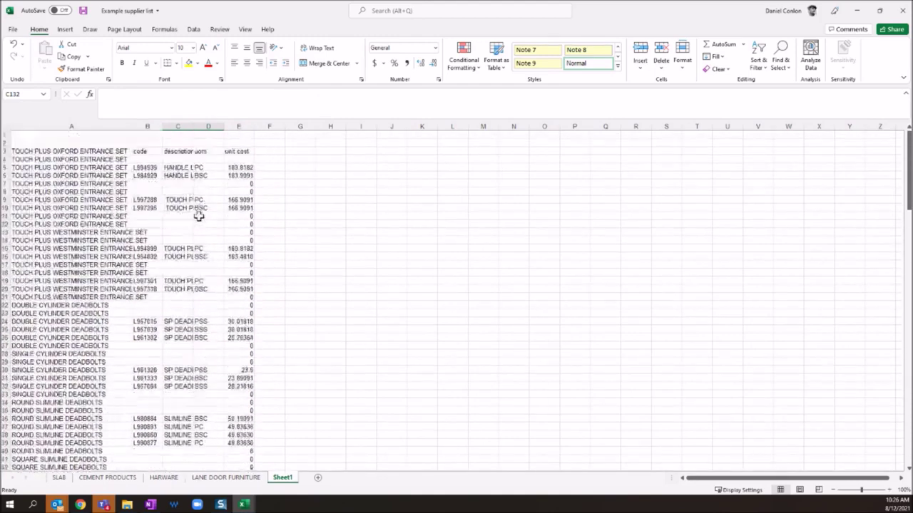
# - Insert a blank column A and number the list rows sequentially from 1, starting in A3 and filling the series down
pyautogui.rightClick(30, 126)
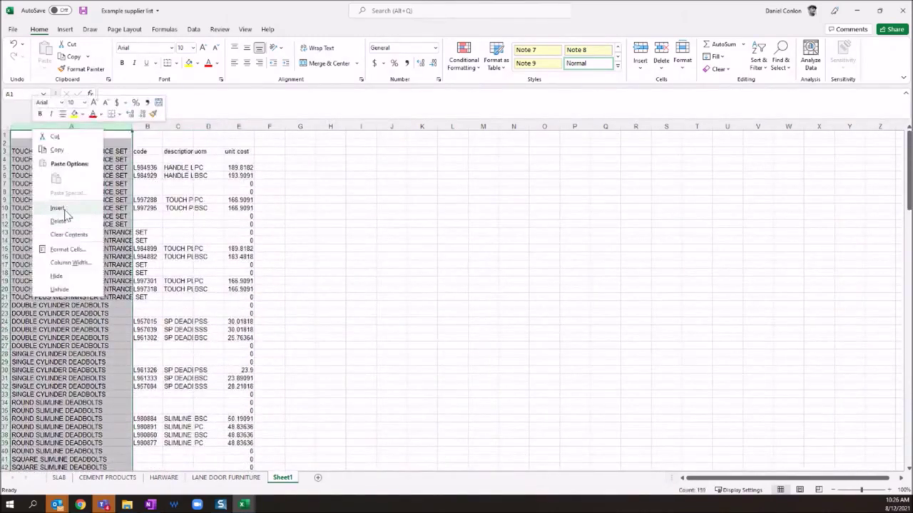
pyautogui.click(61, 207)
pyautogui.click(28, 150)
pyautogui.write('1')
pyautogui.press('Return')
pyautogui.write('2')
pyautogui.press('Return')
pyautogui.write('3')
pyautogui.press('Return')
pyautogui.write('4')
pyautogui.moveTo(37, 151); pyautogui.dragTo(28, 184)
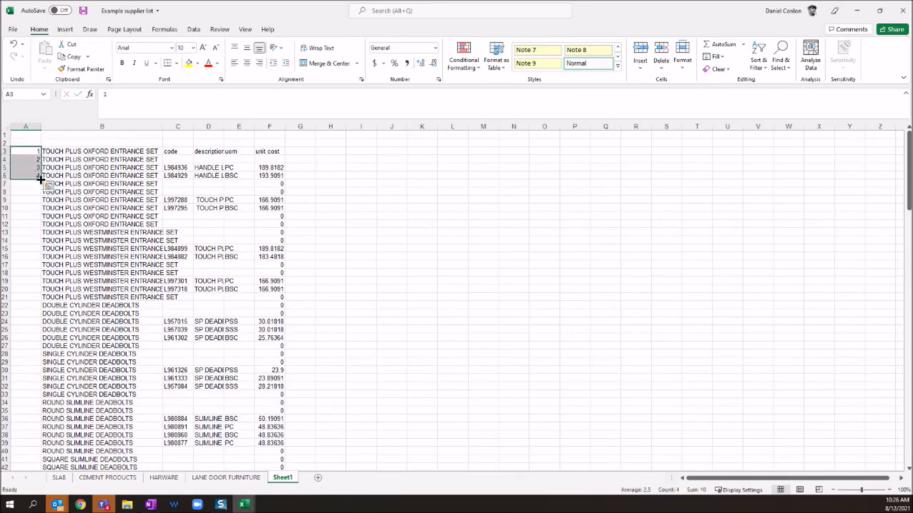
pyautogui.doubleClick(42, 187)
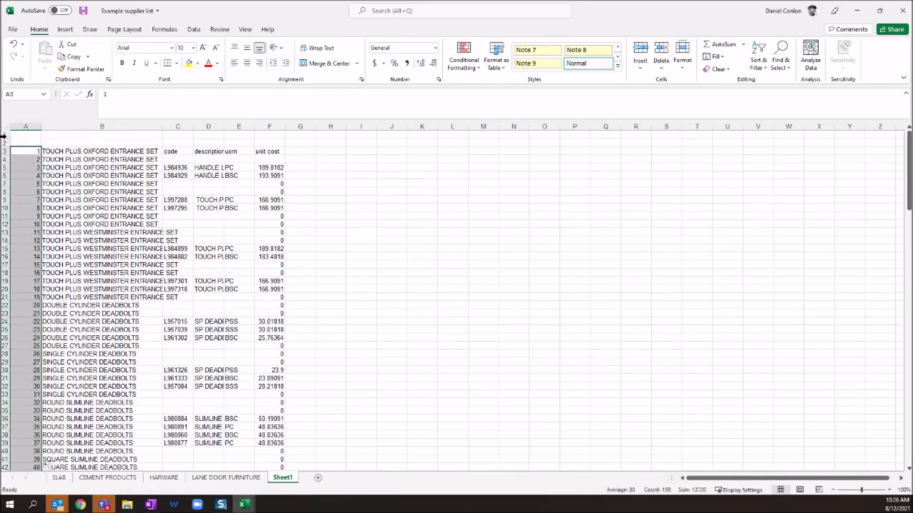
# - Delete the two empty rows 1 and 2 above the list
pyautogui.moveTo(4, 135); pyautogui.dragTo(4, 140)
pyautogui.rightClick(4, 139)
pyautogui.click(32, 241)
# - Sort the whole list in ascending order by the description column D, expanding the selection to the neighbouring columns
pyautogui.click(206, 127)
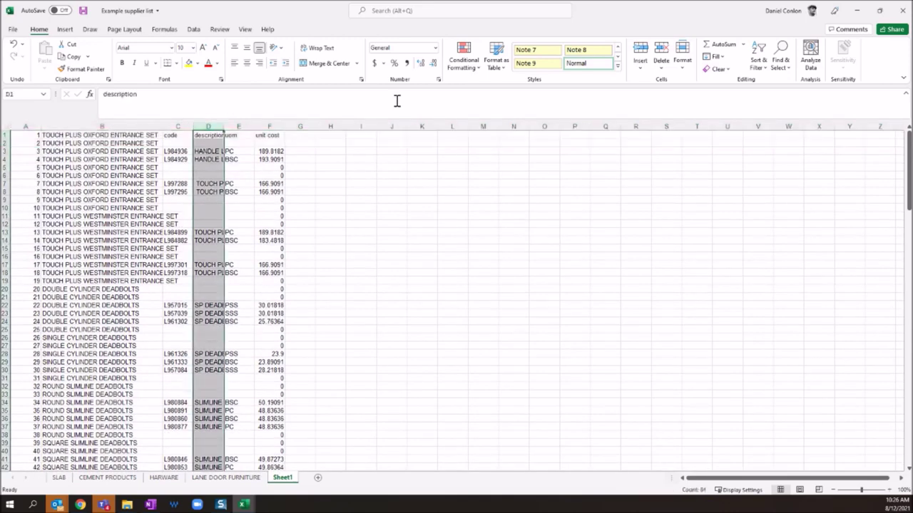
pyautogui.click(758, 63)
pyautogui.click(765, 84)
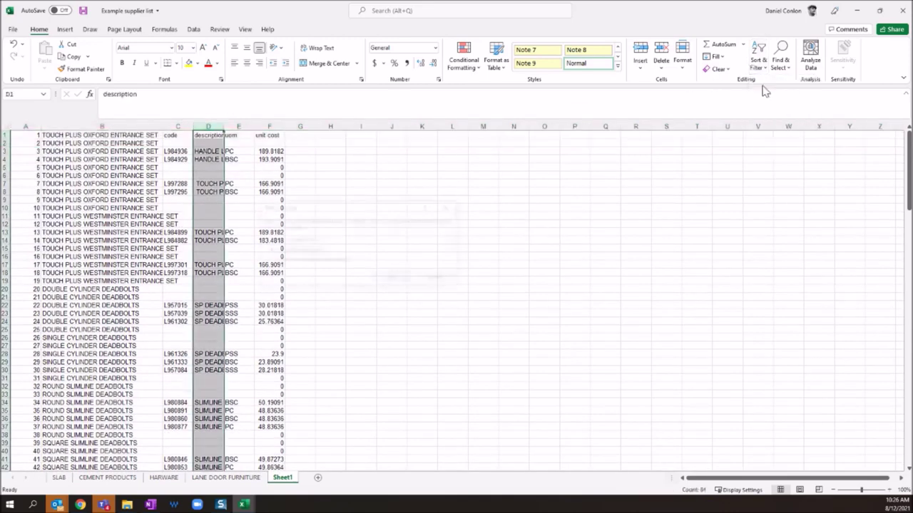
pyautogui.click(391, 277)
# - Try to clear the rows without a description, from row 85 to the end of the list
pyautogui.scroll(-20, 212, 421)
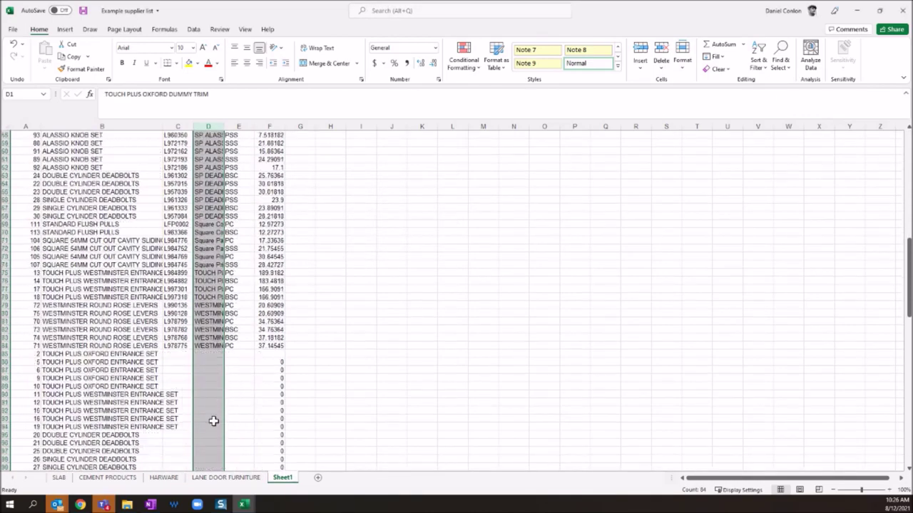
pyautogui.moveTo(5, 184); pyautogui.dragTo(6, 465)
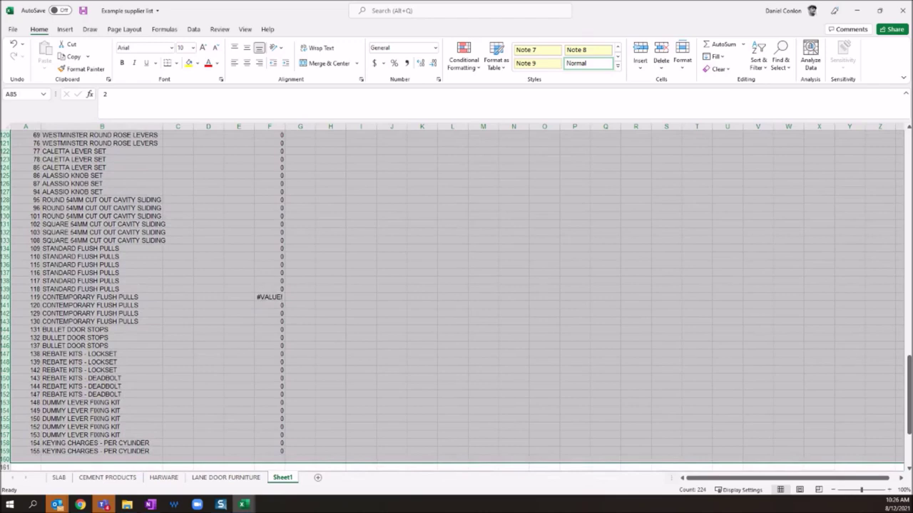
pyautogui.scroll(20, 387, 263)
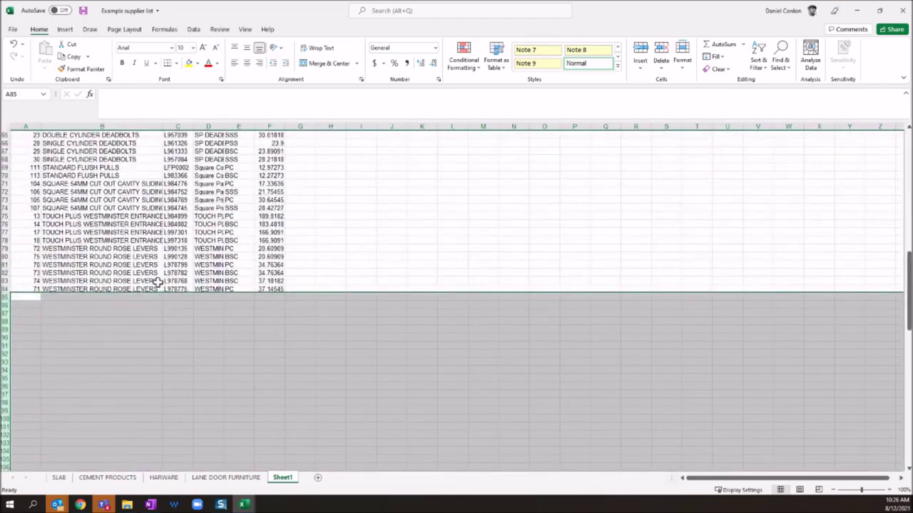
pyautogui.press('BackSpace')
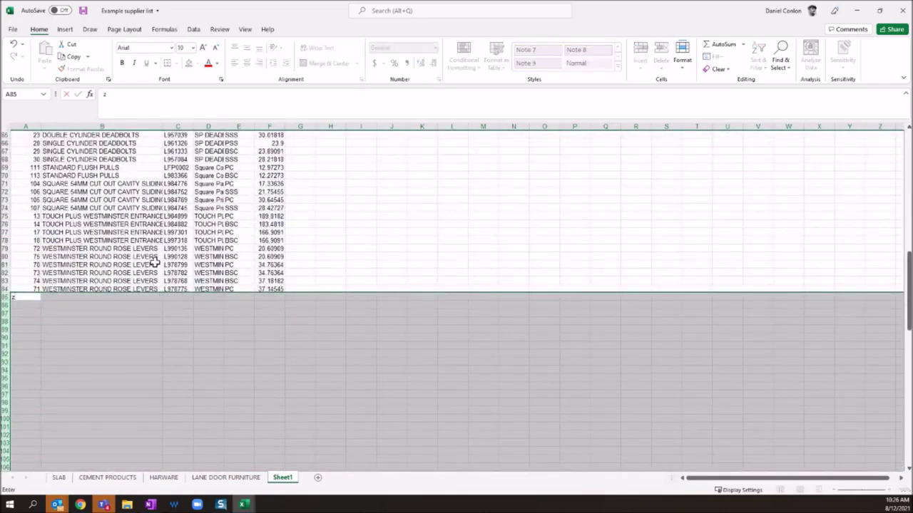
pyautogui.click(154, 263)
pyautogui.hotkey('ctrl', 'z')
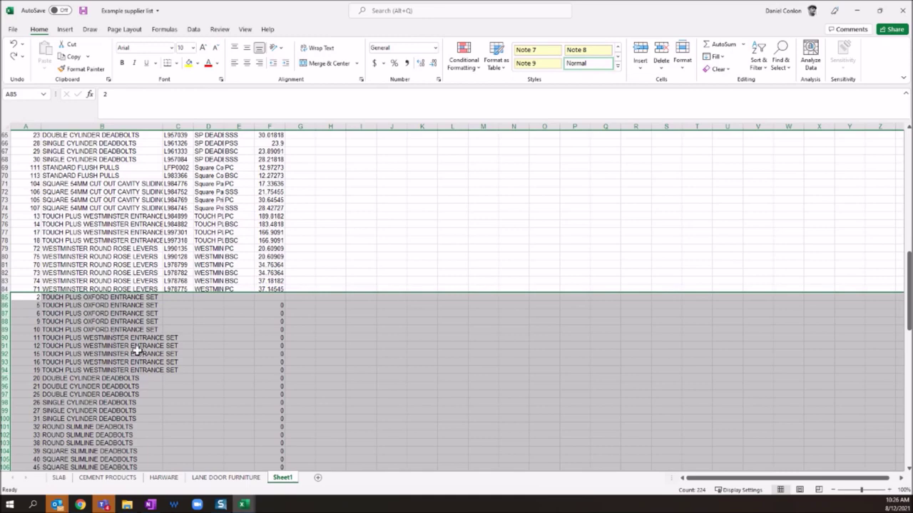
pyautogui.scroll(-3, 150, 348)
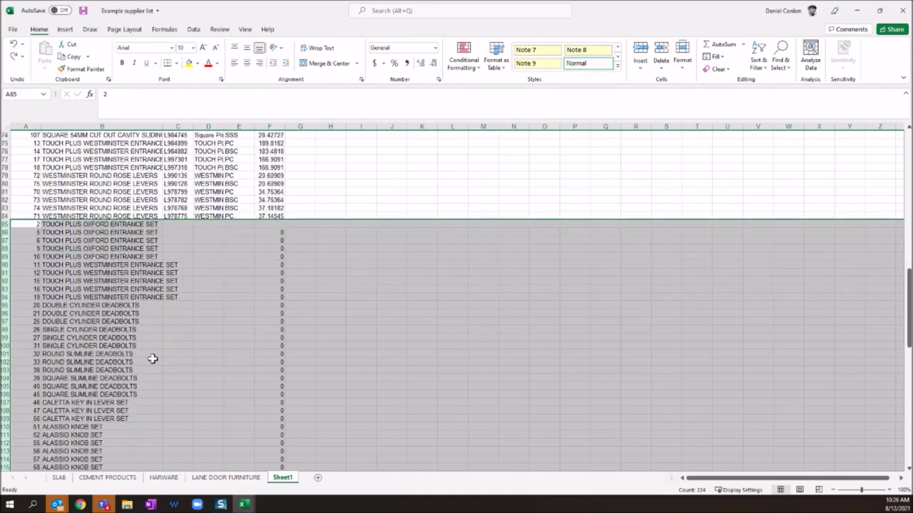
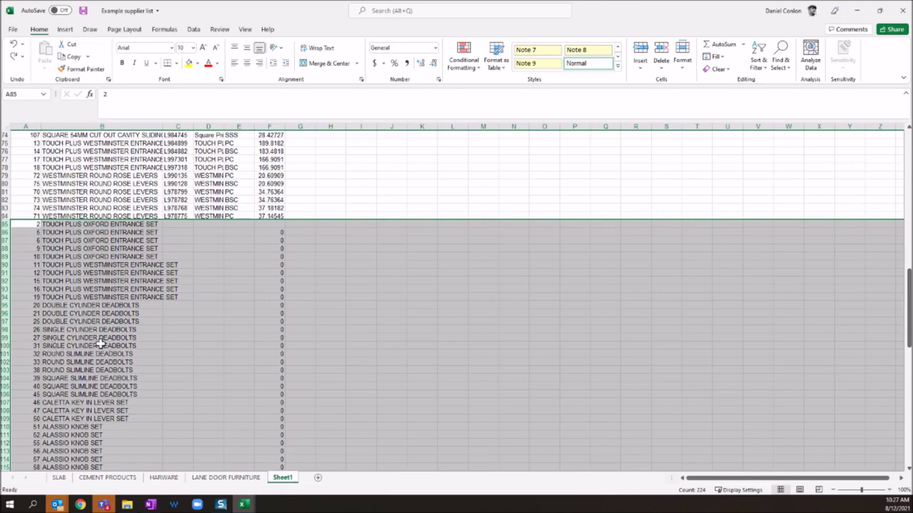
# - Delete row 85 and all the rows below it that have no description
pyautogui.rightClick(3, 240)
pyautogui.click(32, 333)
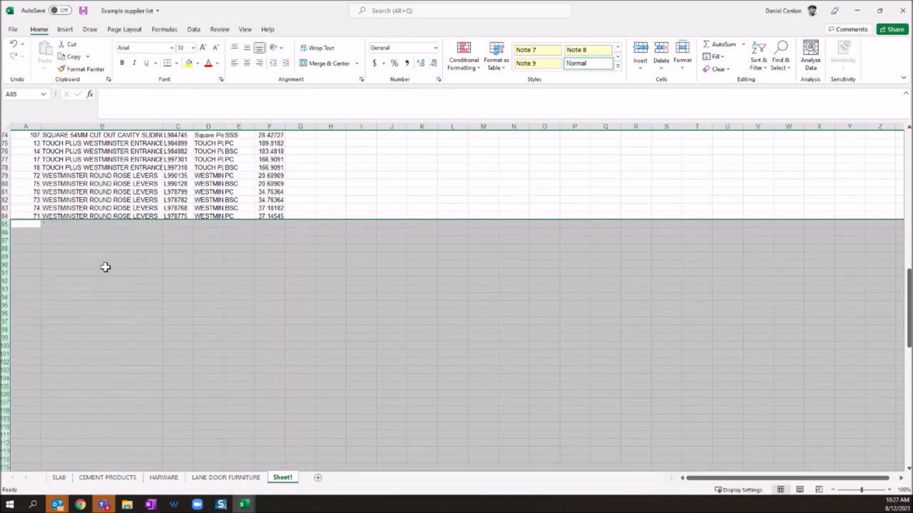
# - Sort the list in ascending order by number column A, expanding the selection, and delete column A
pyautogui.scroll(20, 105, 267)
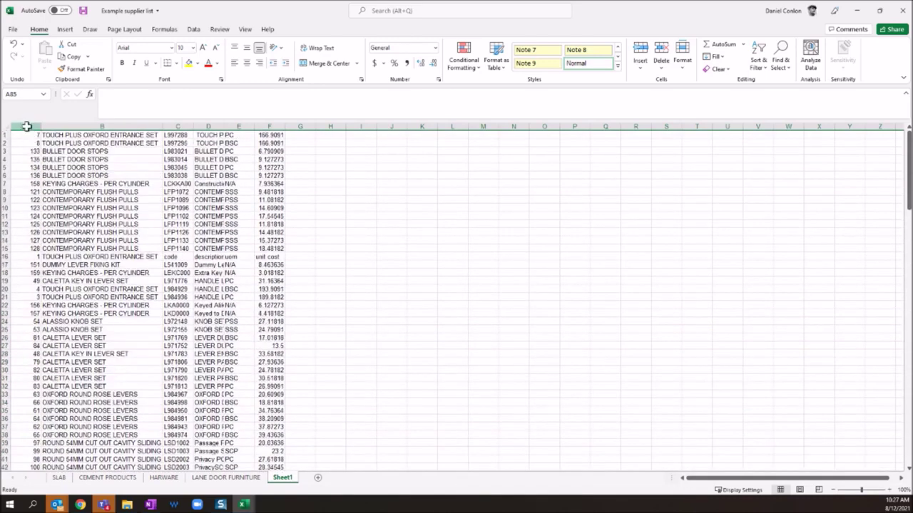
pyautogui.click(26, 126)
pyautogui.click(757, 59)
pyautogui.click(775, 93)
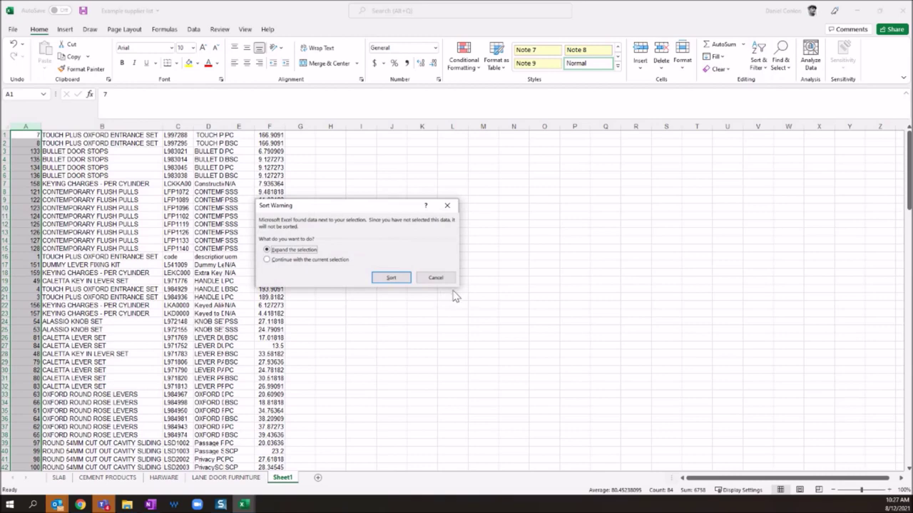
pyautogui.click(380, 279)
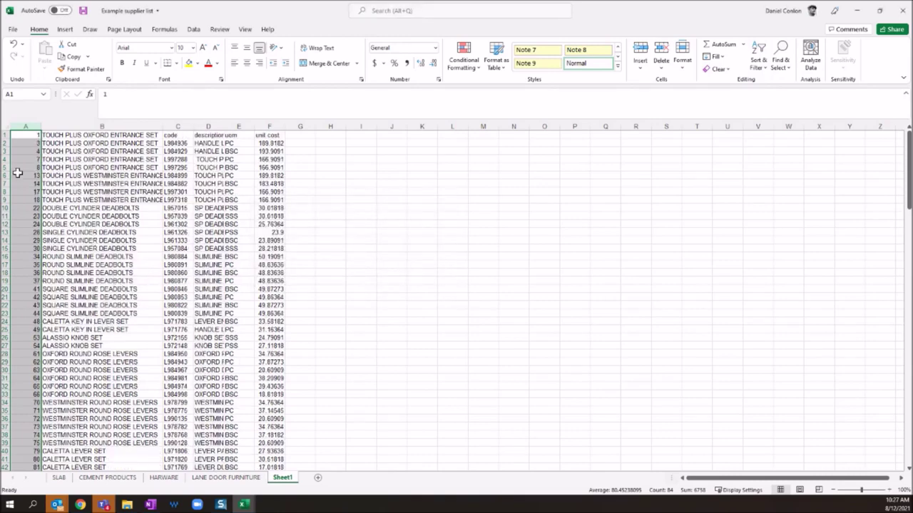
pyautogui.rightClick(26, 125)
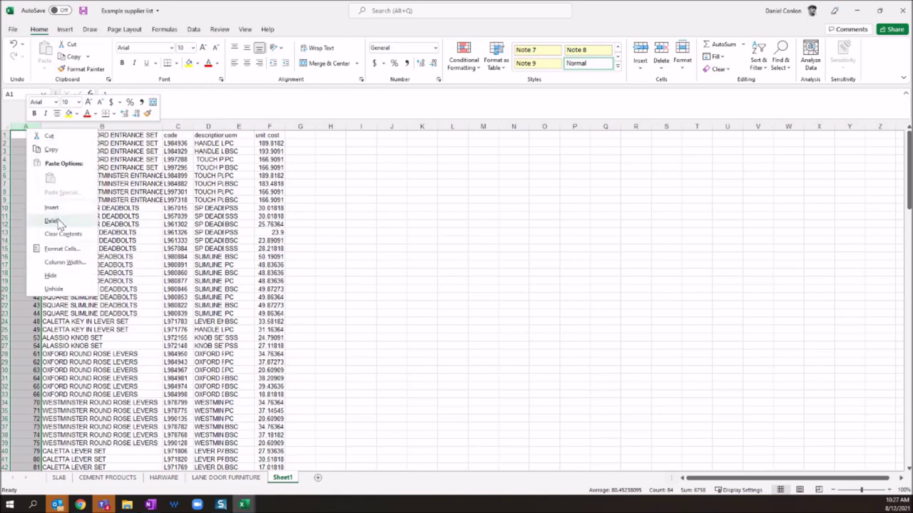
pyautogui.click(58, 222)
# - Replace the heading in cell A1 with "category"
pyautogui.click(37, 134)
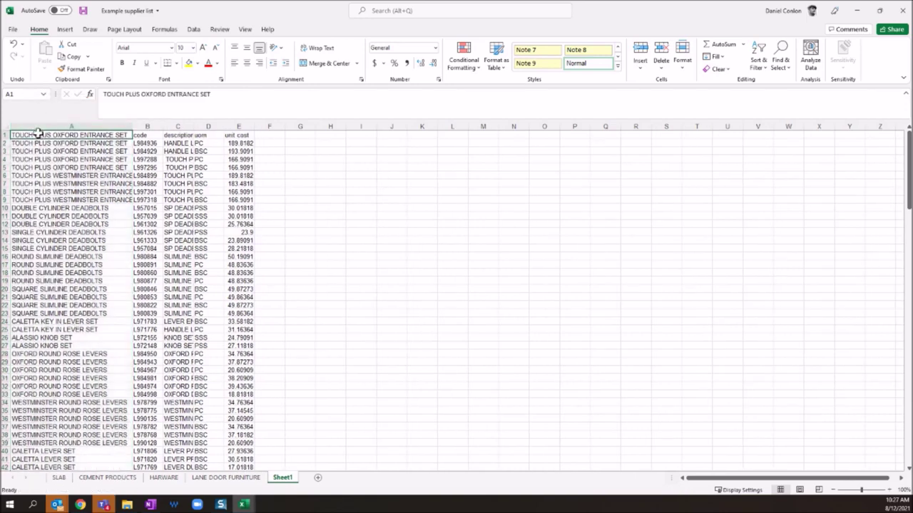
pyautogui.write('category')
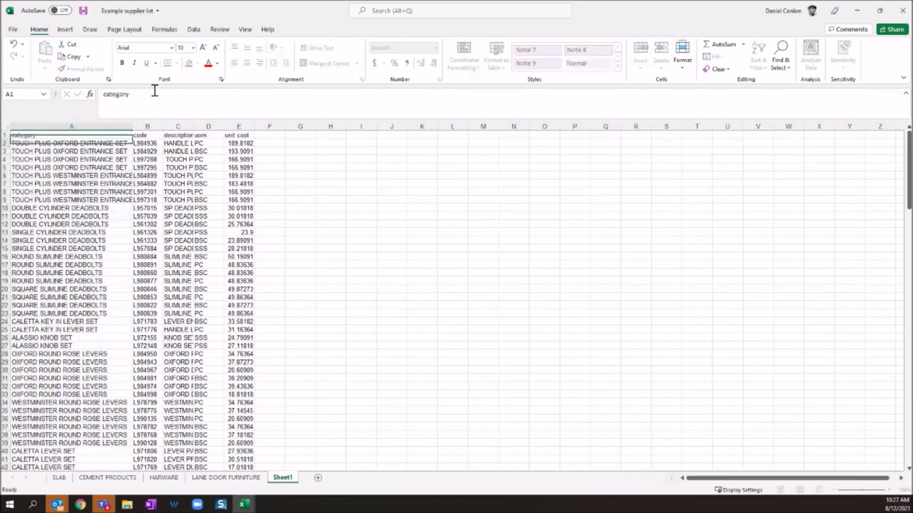
pyautogui.press('Return')
# - Switch to the Book1 workbook and check the column order of its consolidated list
pyautogui.moveTo(244, 504)
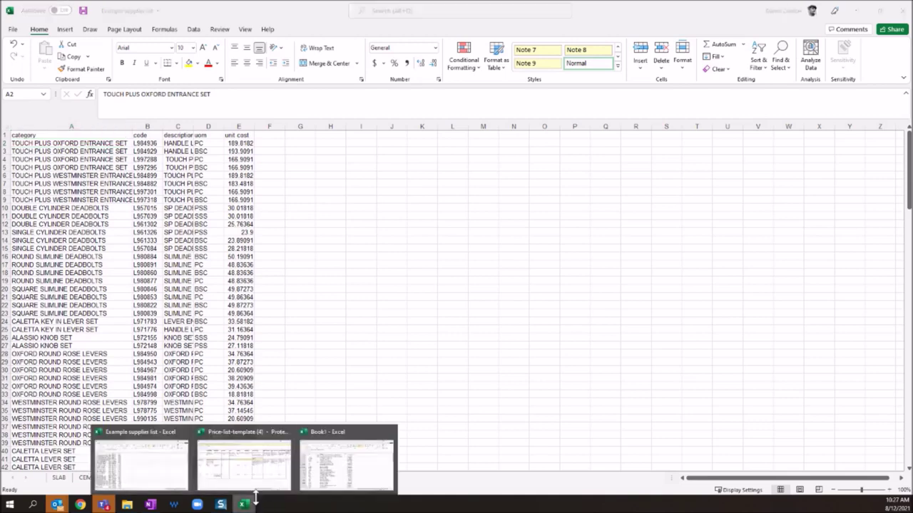
pyautogui.click(319, 467)
pyautogui.click(135, 154)
pyautogui.click(259, 163)
pyautogui.click(445, 180)
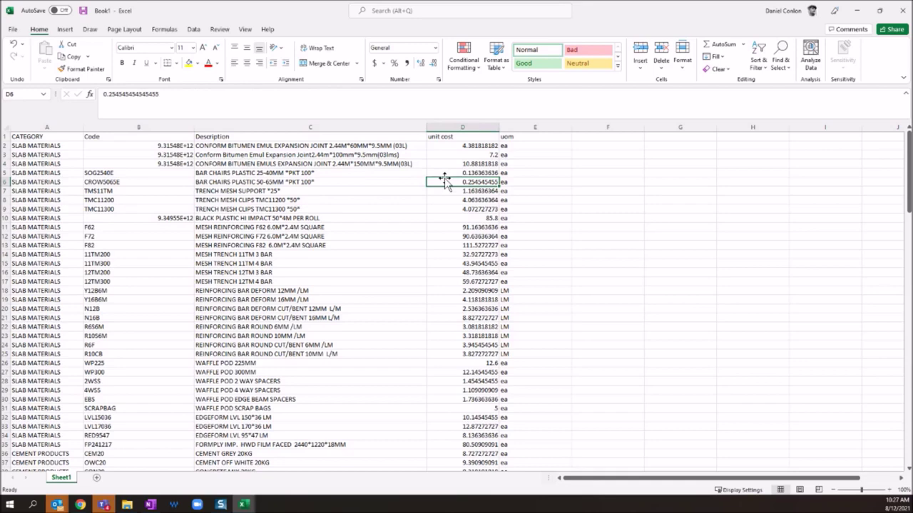
# - Return to the Example supplier list workbook and move the unit cost column in front of the uom column
pyautogui.hotkey('alt', 'Tab')
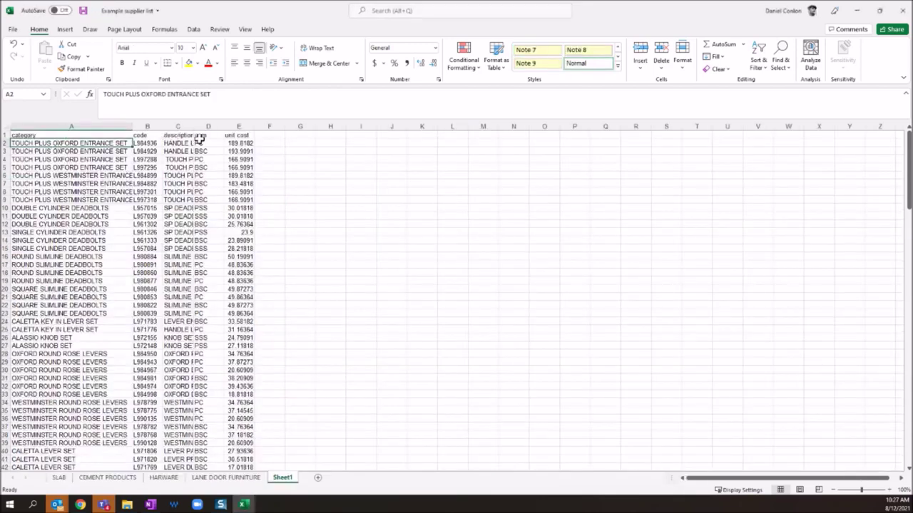
pyautogui.click(239, 127)
pyautogui.hotkey('ctrl', 'c')
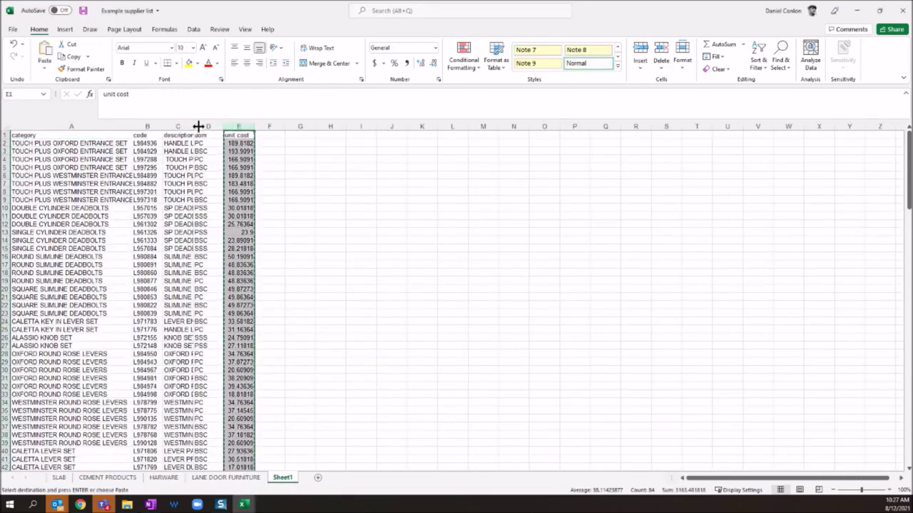
pyautogui.rightClick(244, 130)
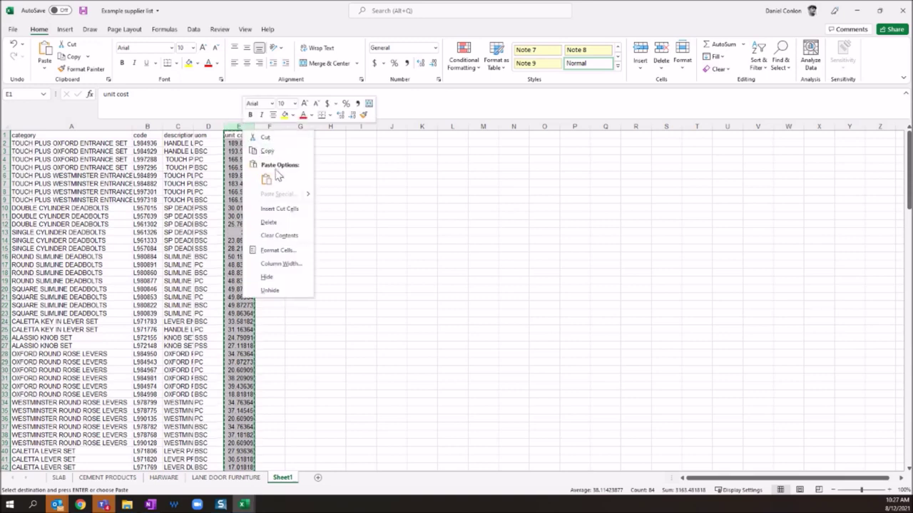
pyautogui.press('Escape')
pyautogui.rightClick(219, 128)
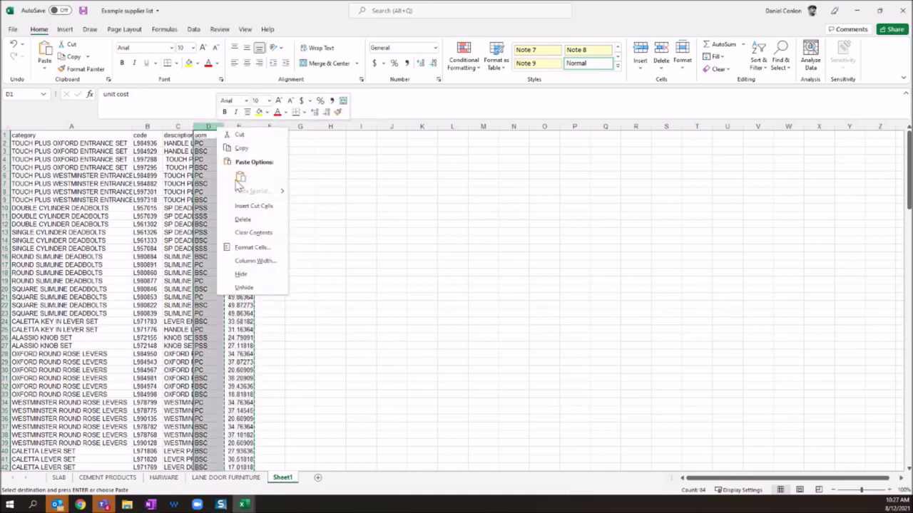
pyautogui.click(254, 206)
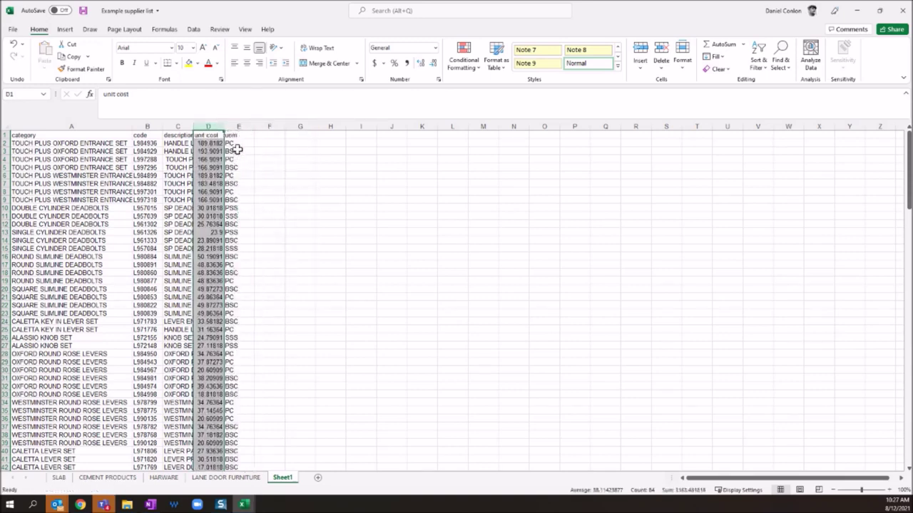
# - Copy all the door furniture data rows, A2 to E84, without the header row
pyautogui.click(234, 143)
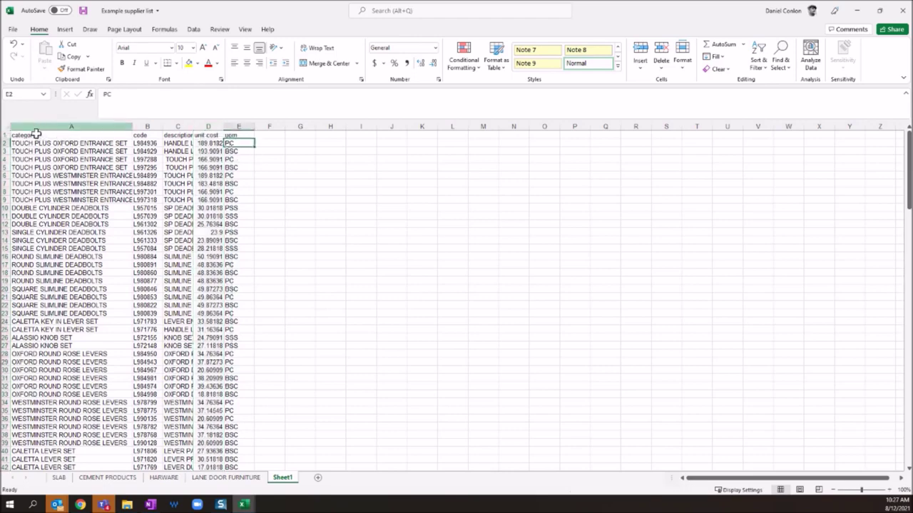
pyautogui.press('Home')
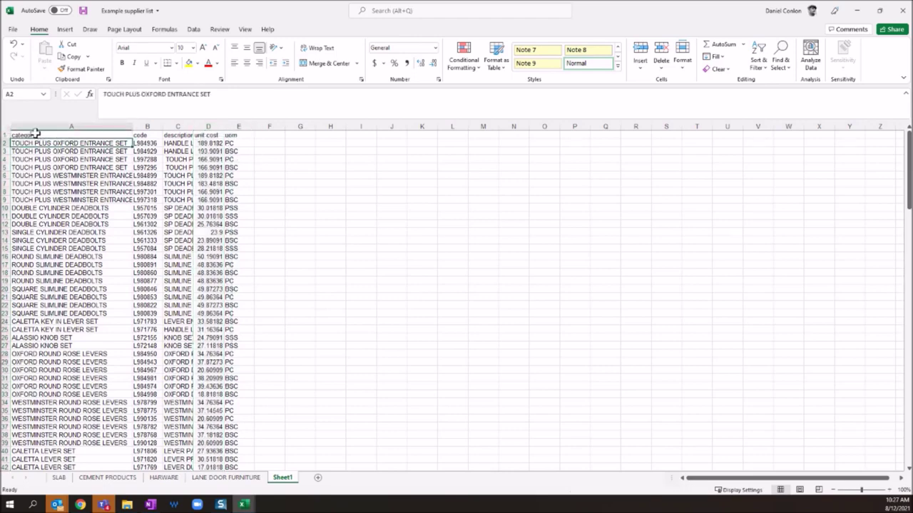
pyautogui.hotkey('ctrl', 'shift', 'Down')
pyautogui.hotkey('ctrl', 'shift', 'Right')
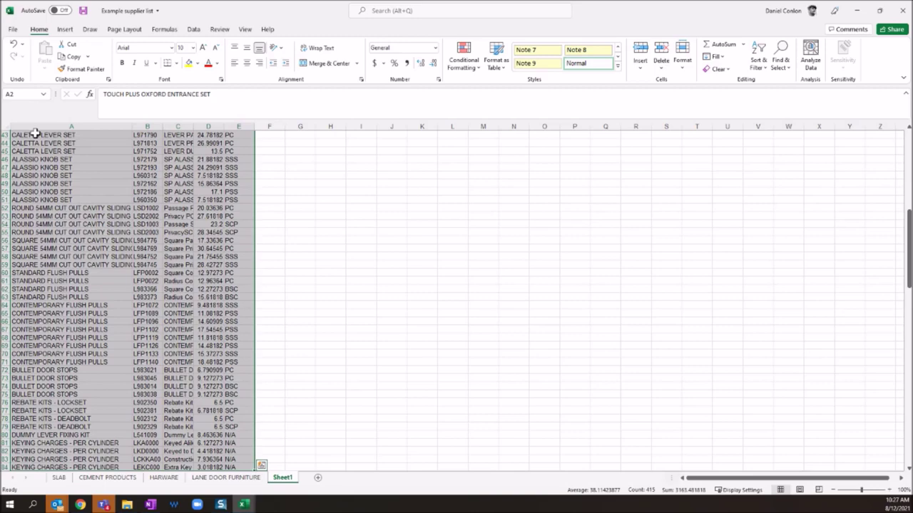
pyautogui.hotkey('ctrl', 'c')
# - Paste the copied door furniture rows into Book1 below the last HARDWARE row, starting at A118
pyautogui.hotkey('alt', 'Tab')
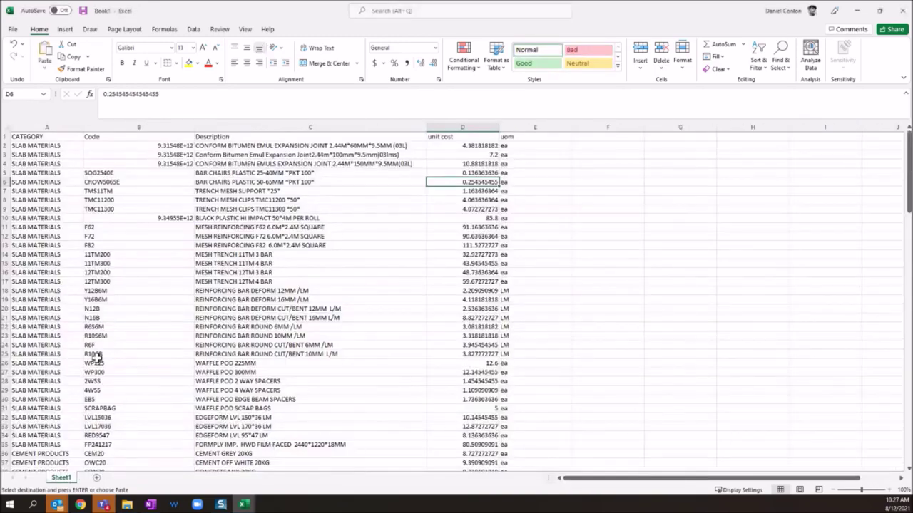
pyautogui.scroll(-4, 95, 359)
pyautogui.click(50, 375)
pyautogui.hotkey('ctrl', 'Down')
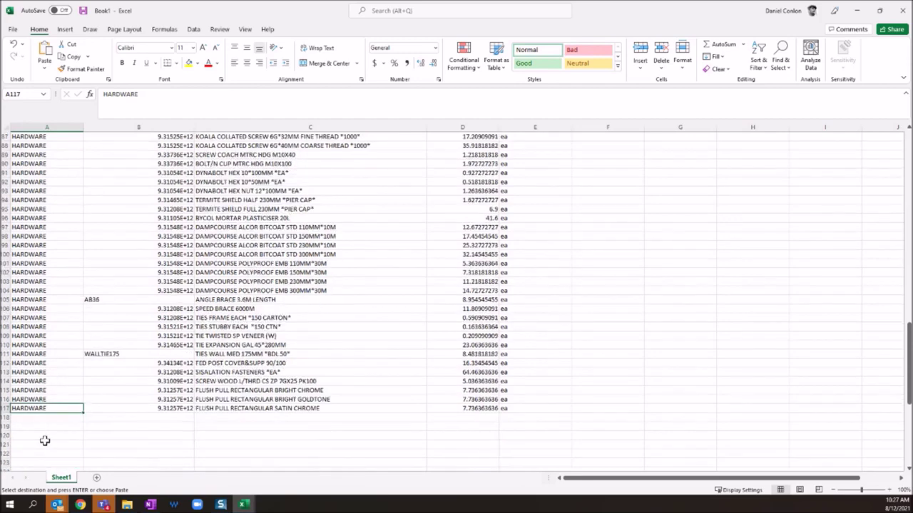
pyautogui.click(45, 417)
pyautogui.hotkey('ctrl', 'v')
pyautogui.scroll(-2, 180, 389)
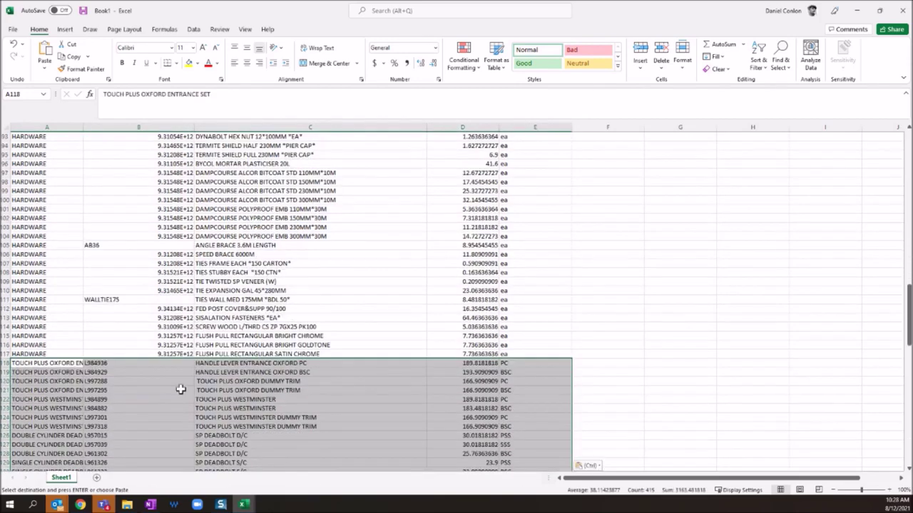
pyautogui.click(136, 381)
pyautogui.scroll(-4, 161, 301)
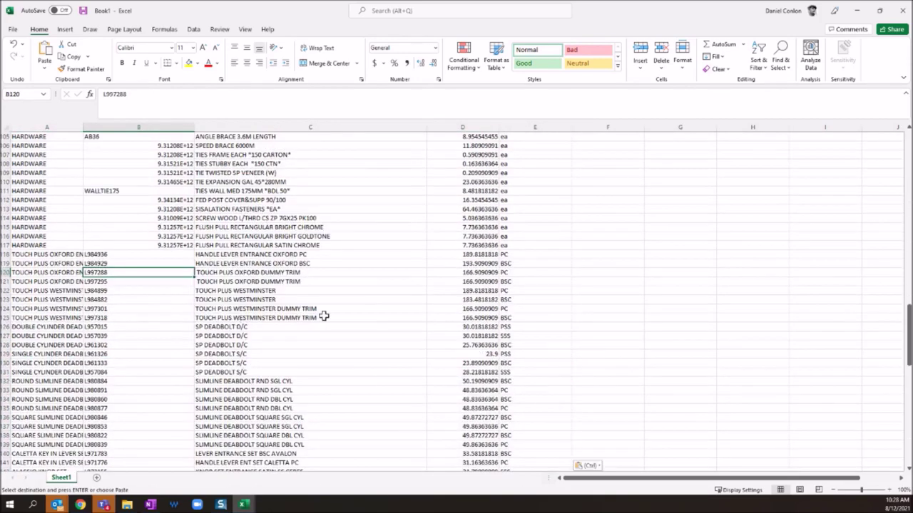
pyautogui.scroll(-11, 437, 328)
# - Highlight duplicate values in code column B with conditional formatting, using Light Red Fill with Dark Red Text
pyautogui.scroll(20, 524, 355)
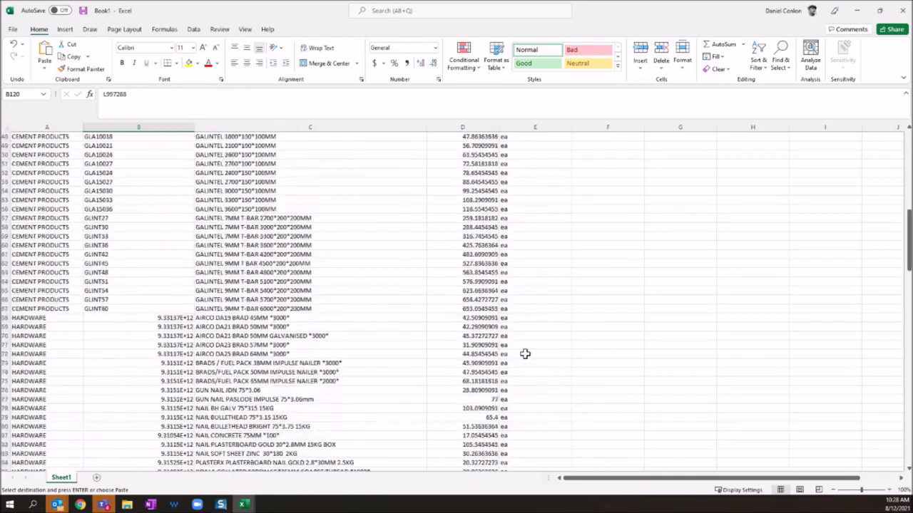
pyautogui.click(144, 130)
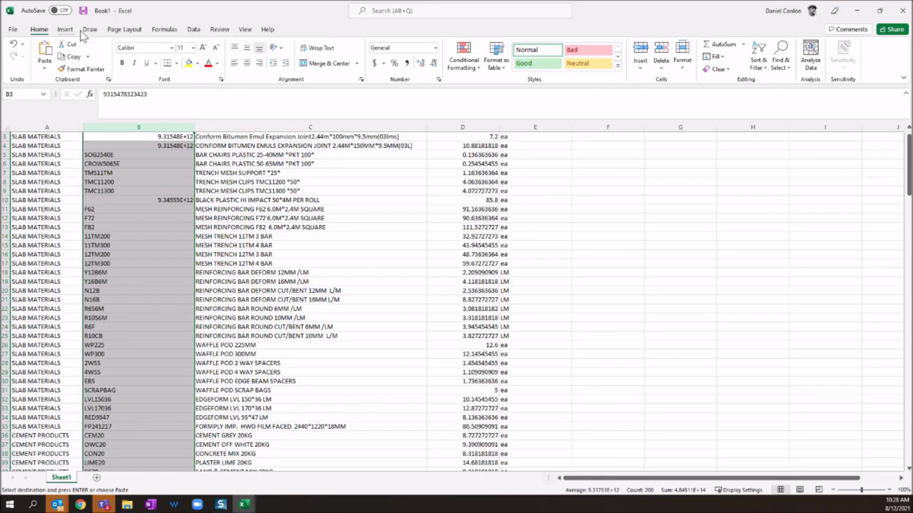
pyautogui.click(472, 65)
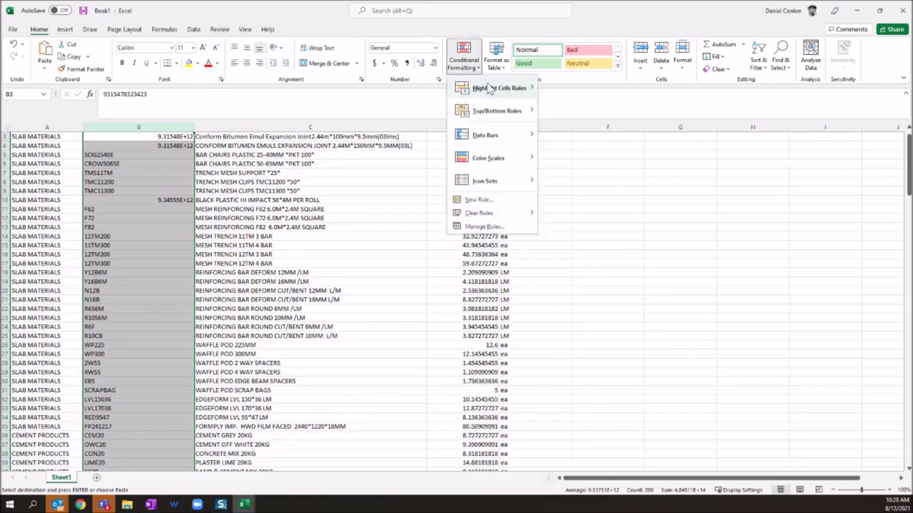
pyautogui.moveTo(499, 88)
pyautogui.click(581, 228)
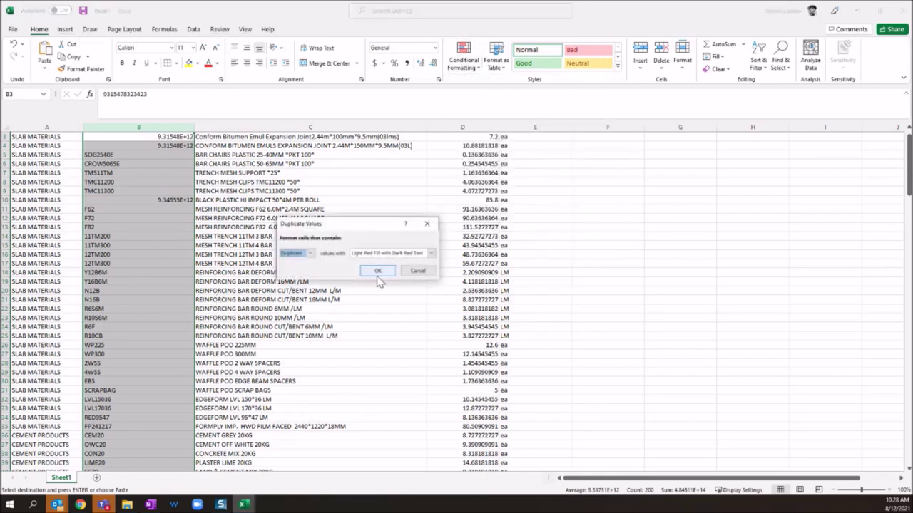
pyautogui.press('Return')
# - Examine the code column through the whole list for highlighted duplicates
pyautogui.scroll(-20, 188, 302)
pyautogui.scroll(-20, 188, 301)
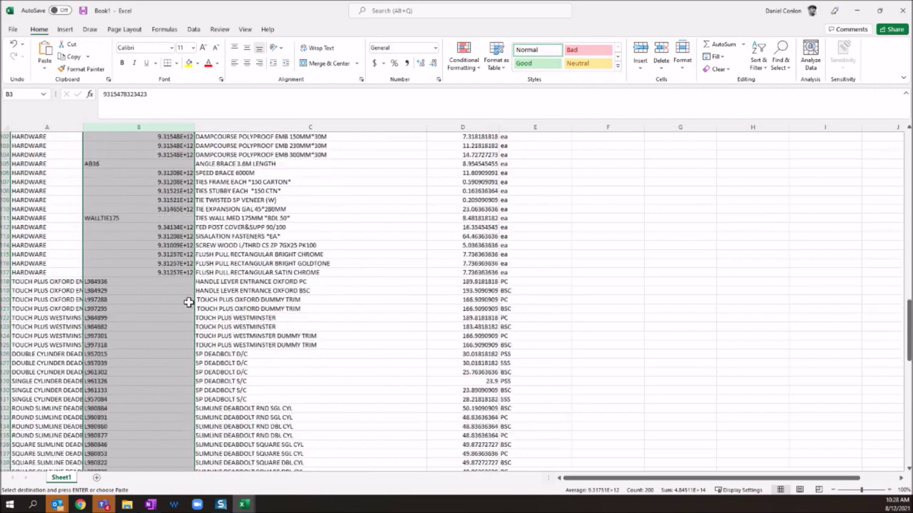
pyautogui.scroll(20, 188, 302)
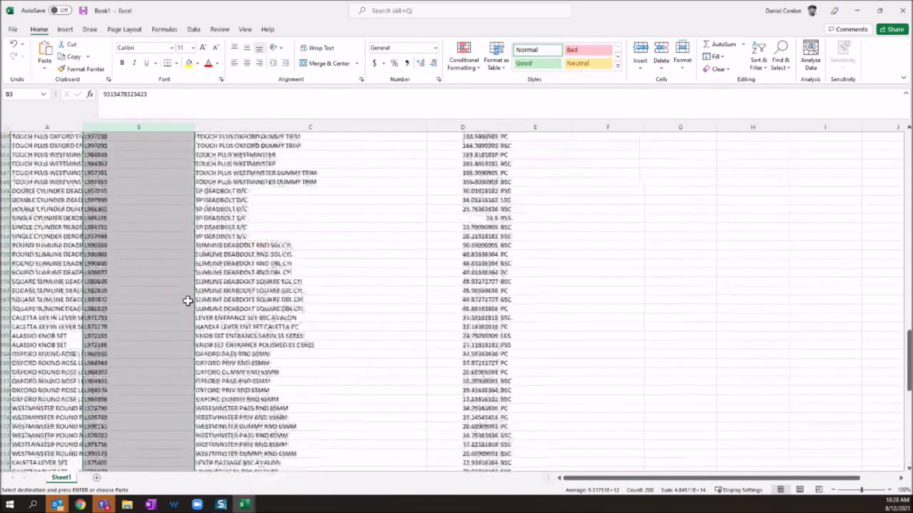
pyautogui.click(188, 301)
pyautogui.click(350, 291)
pyautogui.scroll(7, 360, 294)
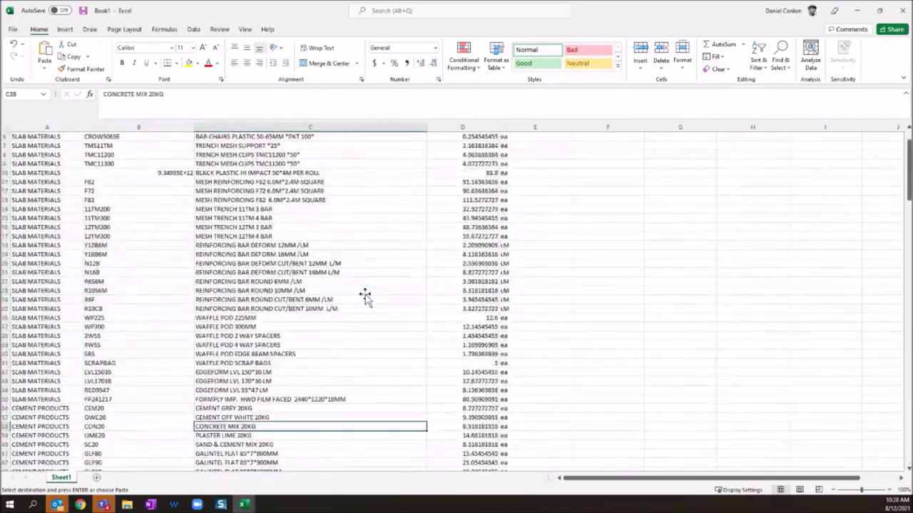
pyautogui.click(269, 209)
pyautogui.click(294, 181)
pyautogui.click(306, 263)
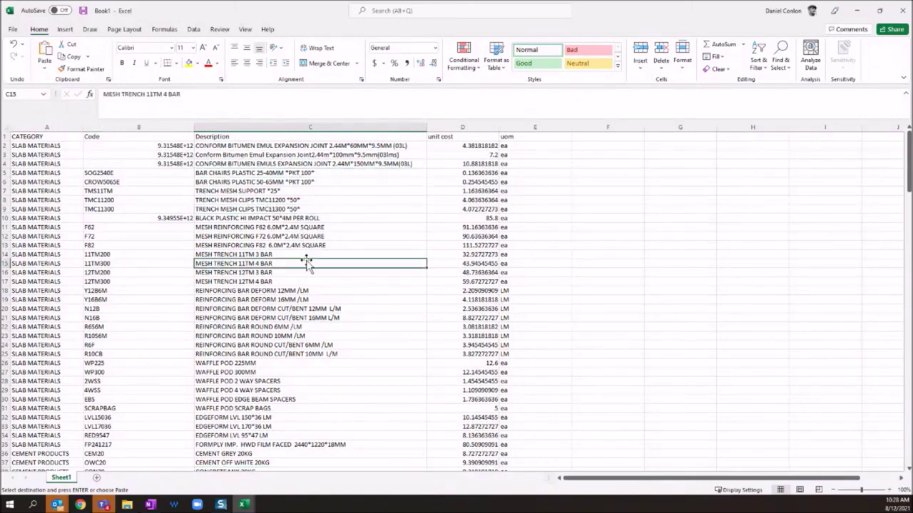